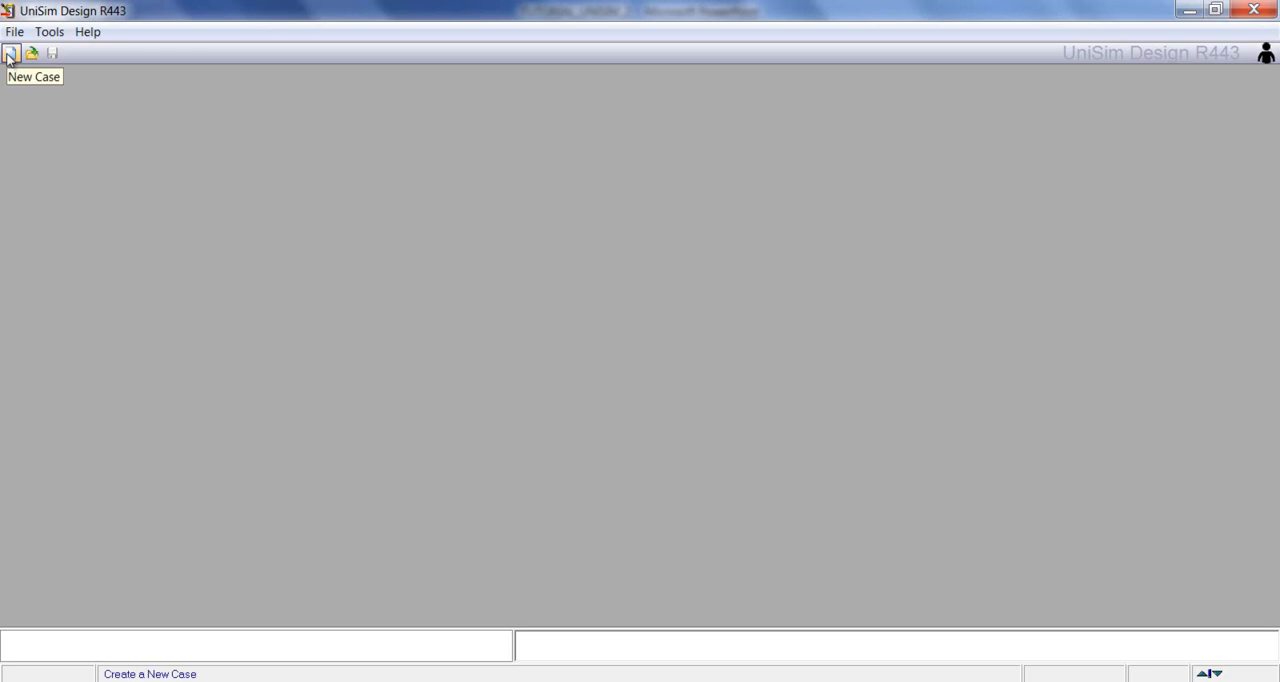
# Step: Create a new case with a component list containing Benzene and Toluene from the component library
pyautogui.click(222, 159)
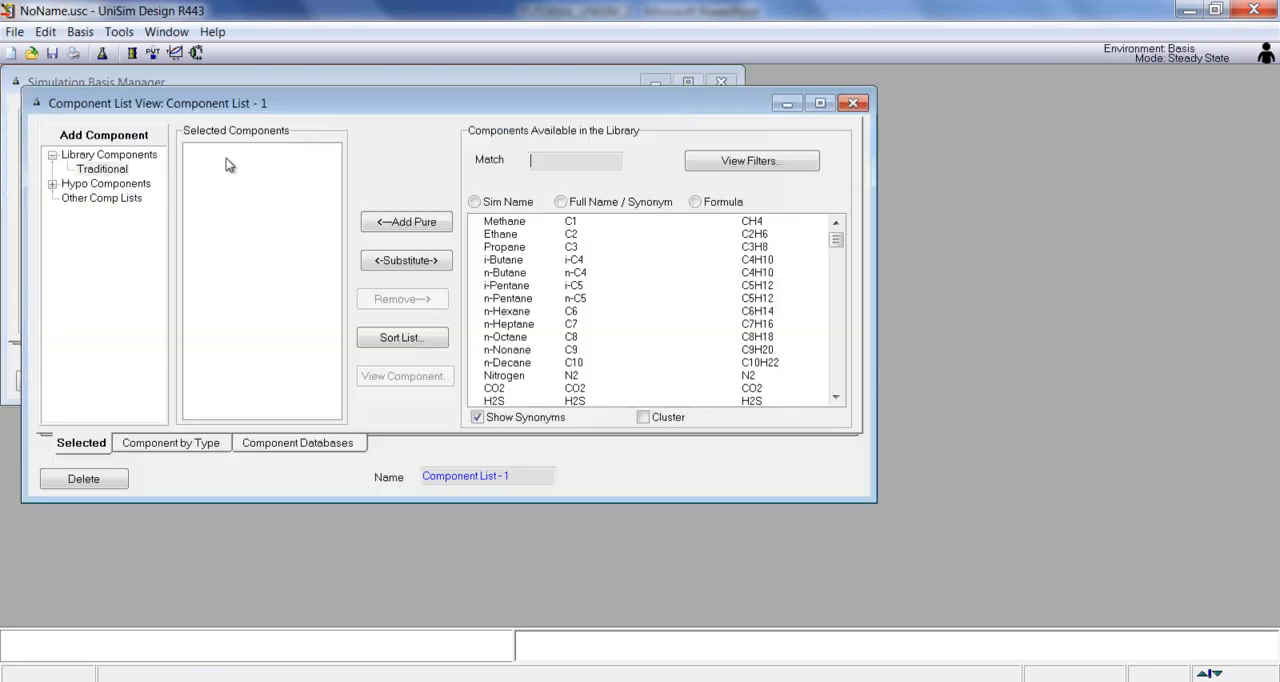
pyautogui.write('ben')
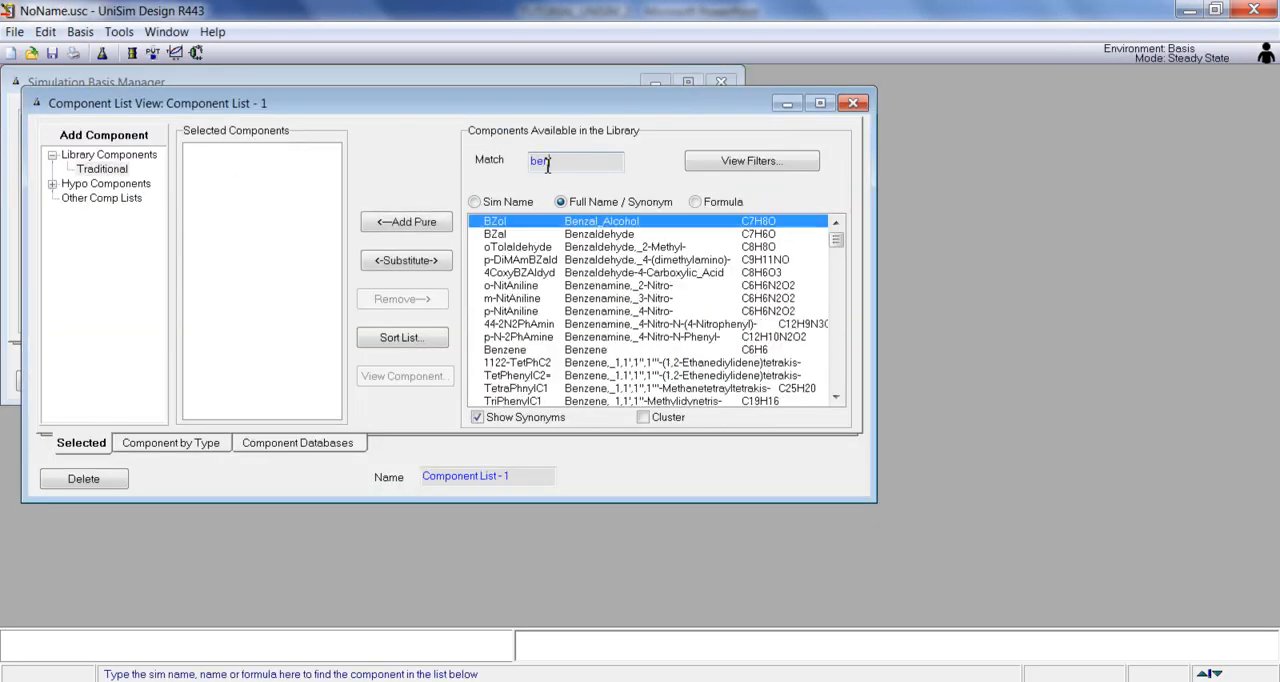
pyautogui.write('zene')
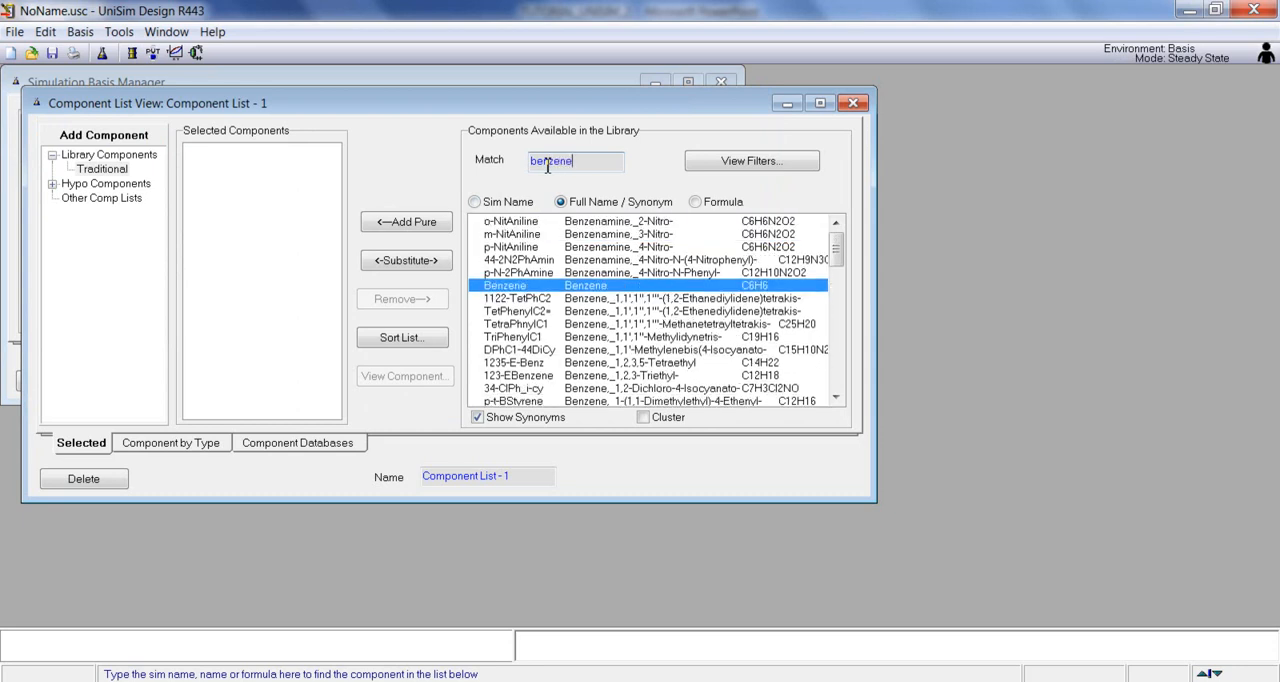
pyautogui.doubleClick(530, 287)
pyautogui.click(579, 161)
pyautogui.write('toluene')
pyautogui.doubleClick(528, 222)
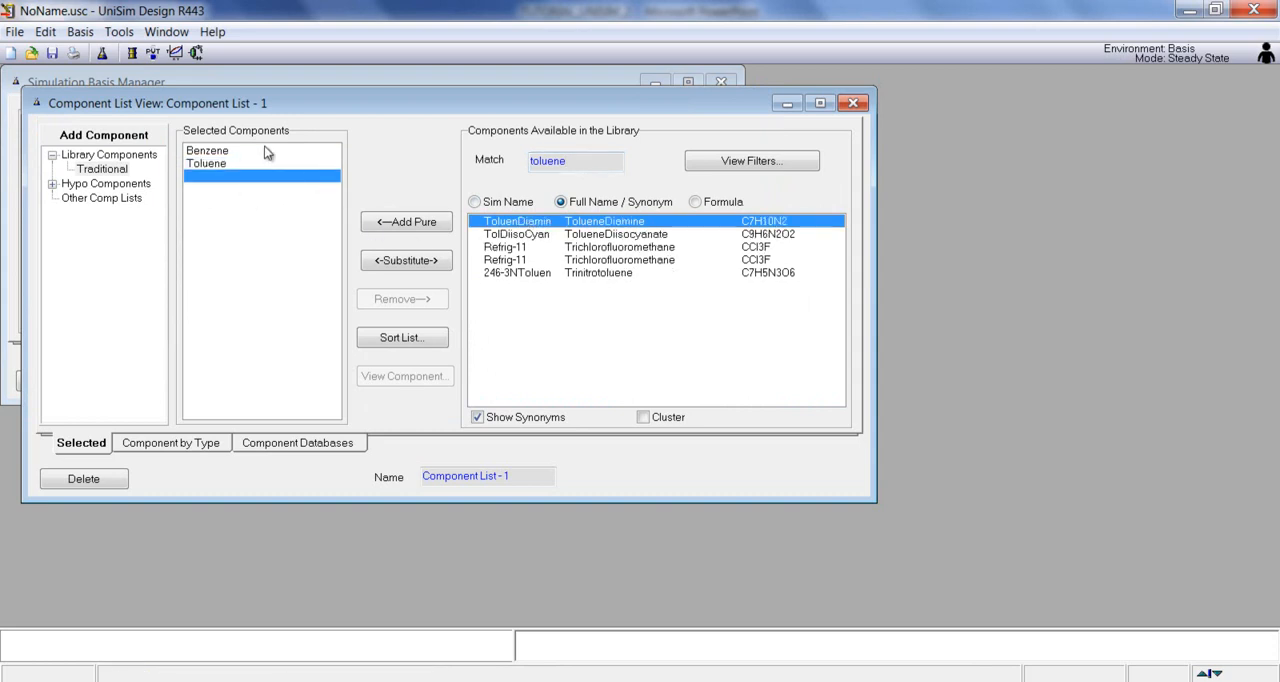
pyautogui.click(853, 104)
# Step: Add a fluid package for the case, filtering by EOSs and choosing the Peng-Robinson property package
pyautogui.moveTo(357, 83); pyautogui.dragTo(486, 114)
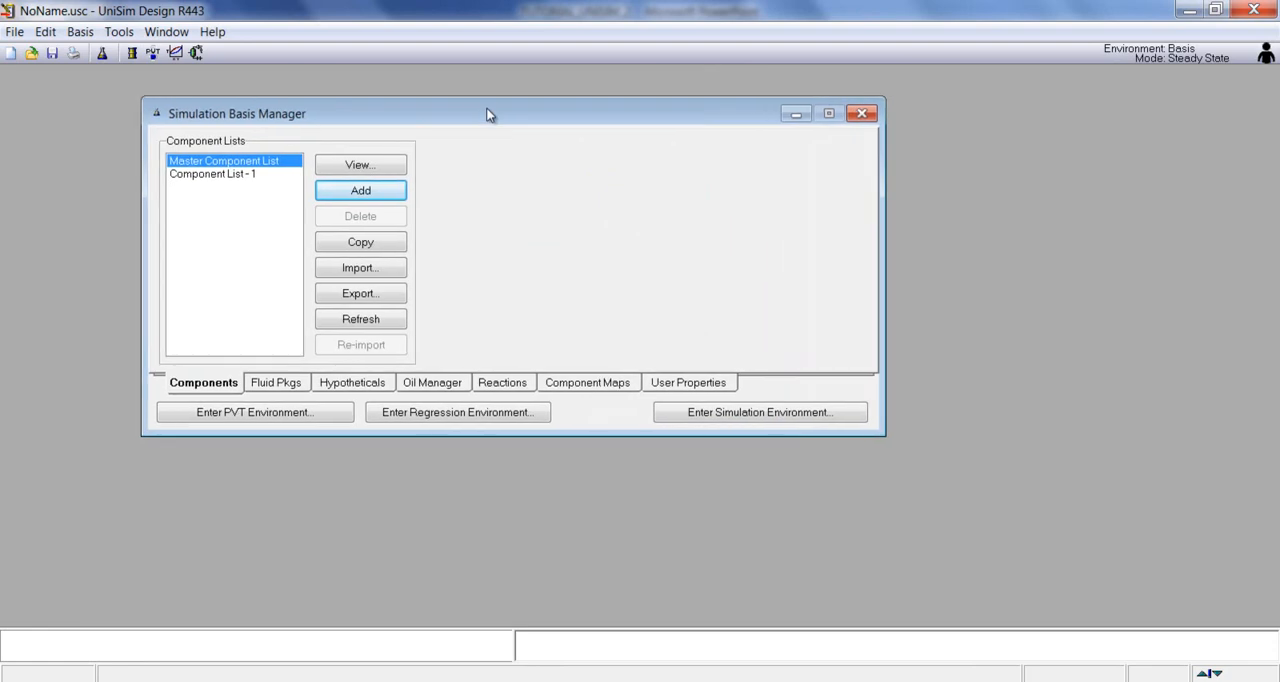
pyautogui.click(283, 385)
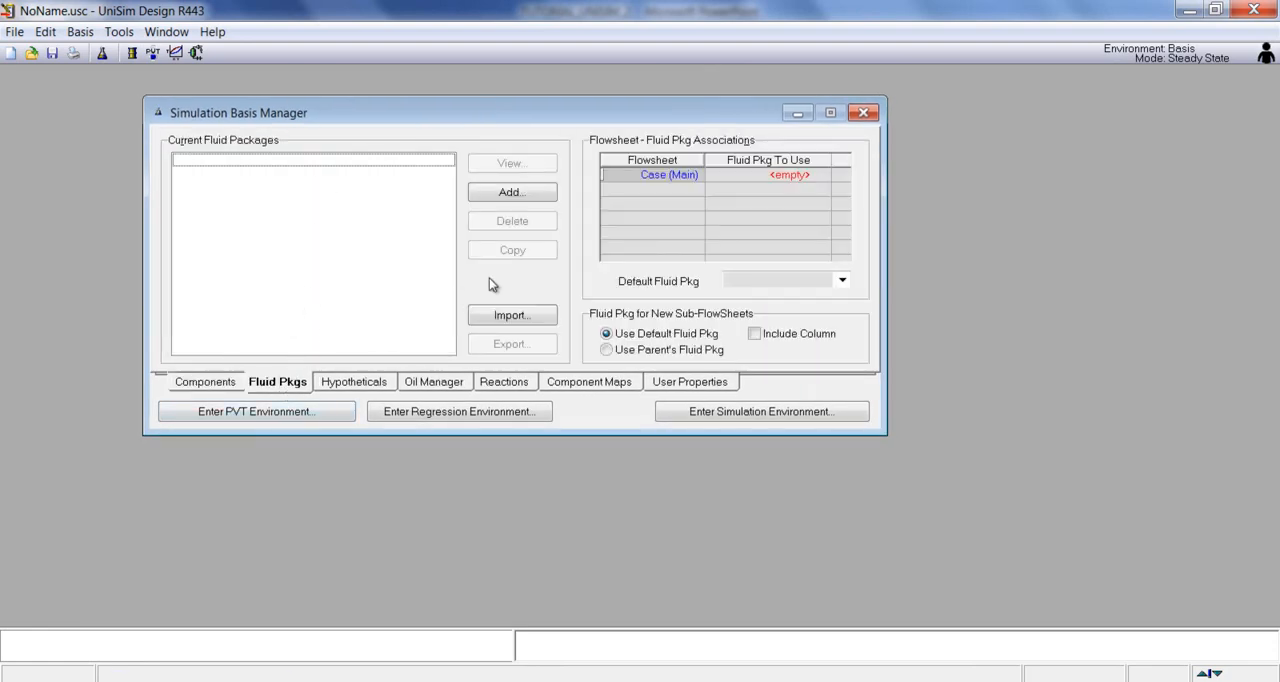
pyautogui.moveTo(889, 438); pyautogui.dragTo(940, 495)
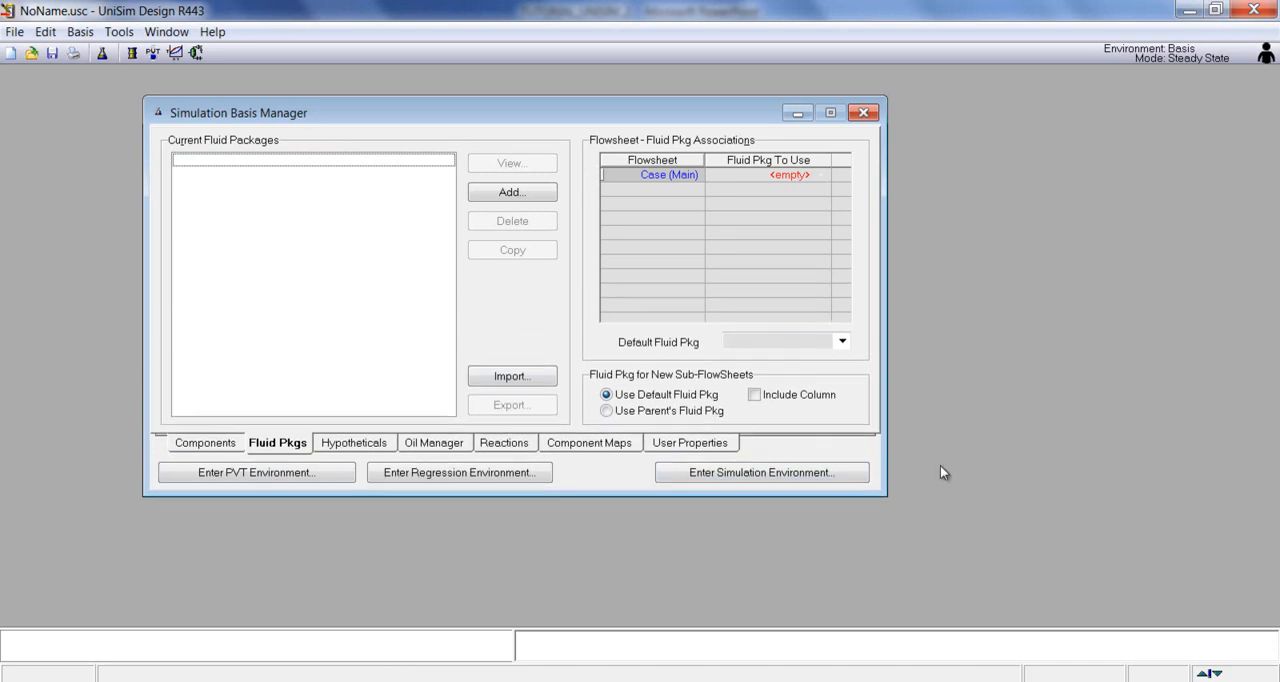
pyautogui.click(512, 192)
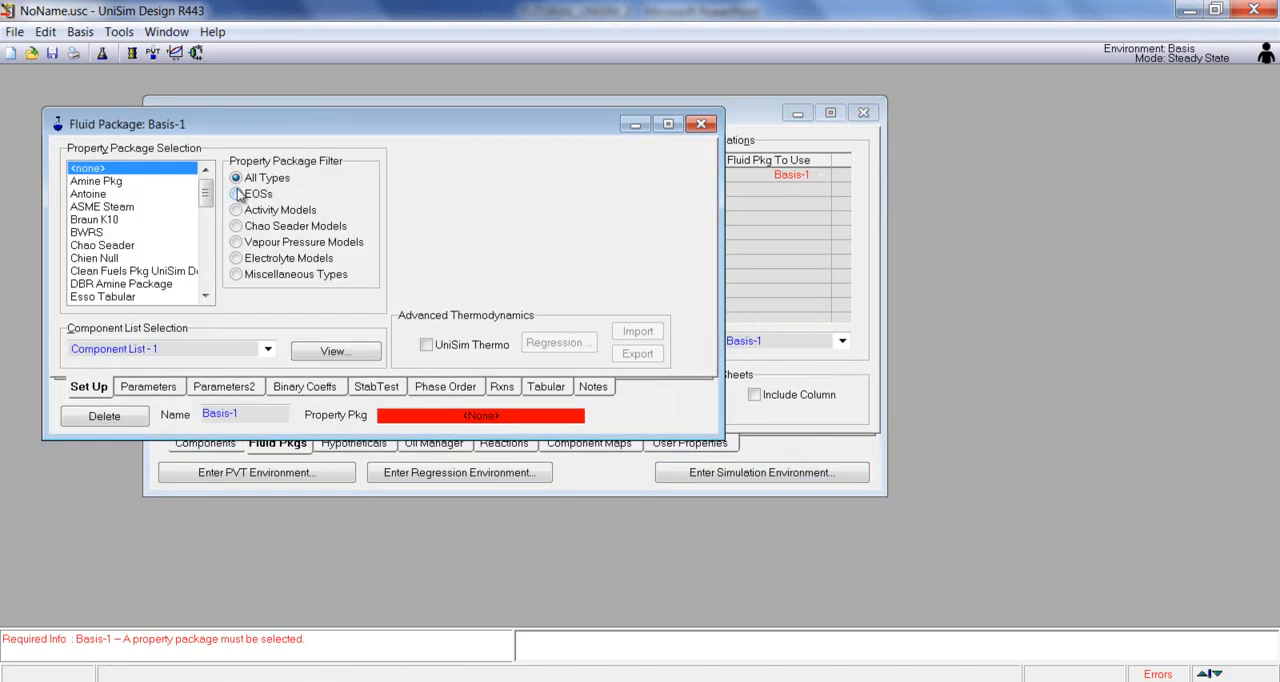
pyautogui.click(240, 194)
pyautogui.click(111, 262)
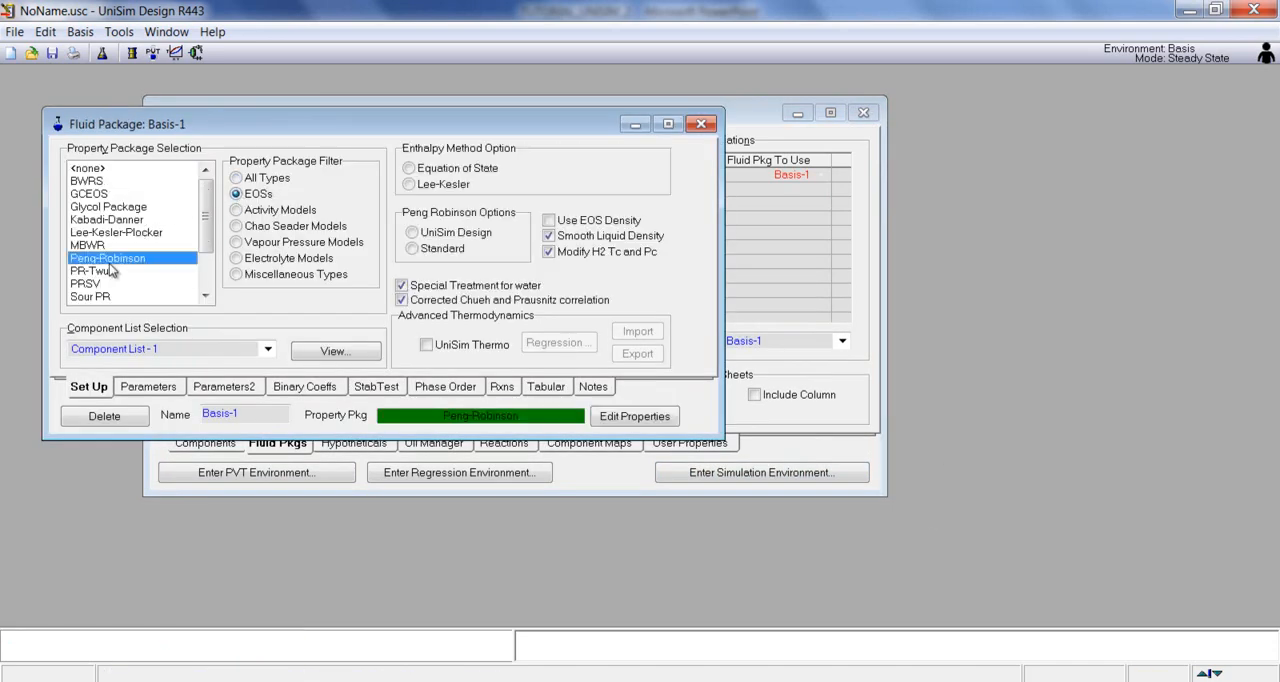
pyautogui.moveTo(532, 128); pyautogui.dragTo(528, 147)
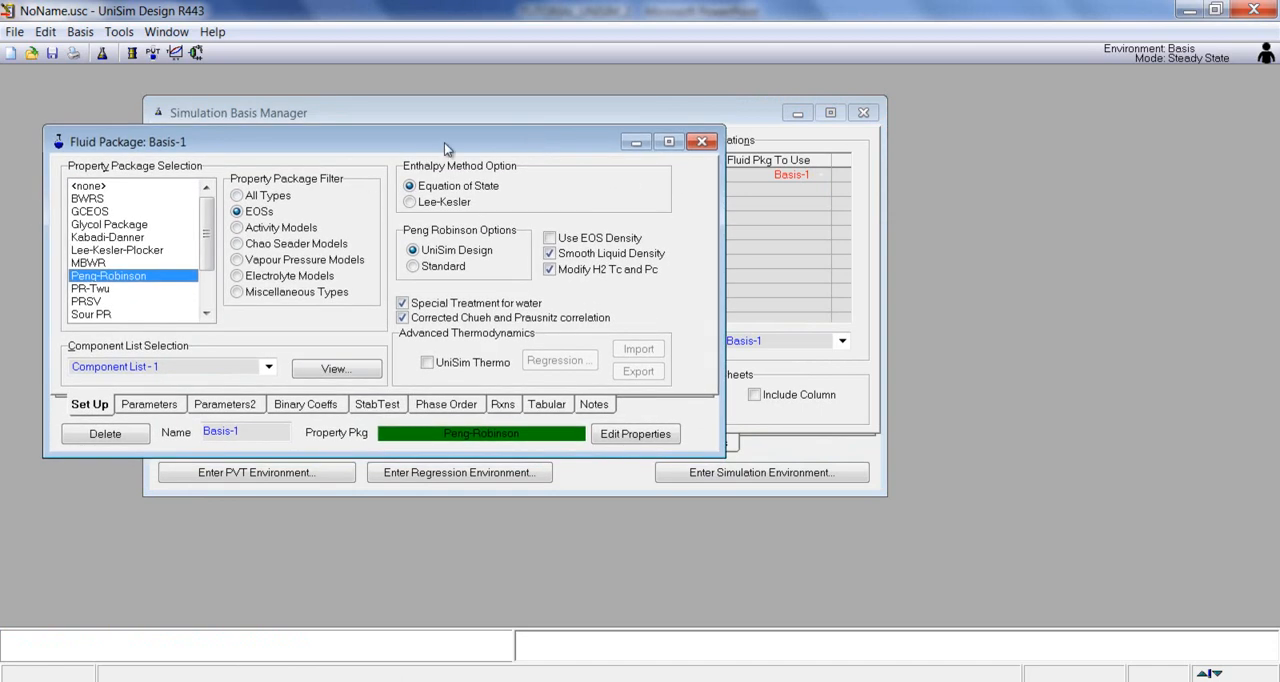
pyautogui.click(703, 142)
pyautogui.moveTo(559, 105); pyautogui.dragTo(531, 92)
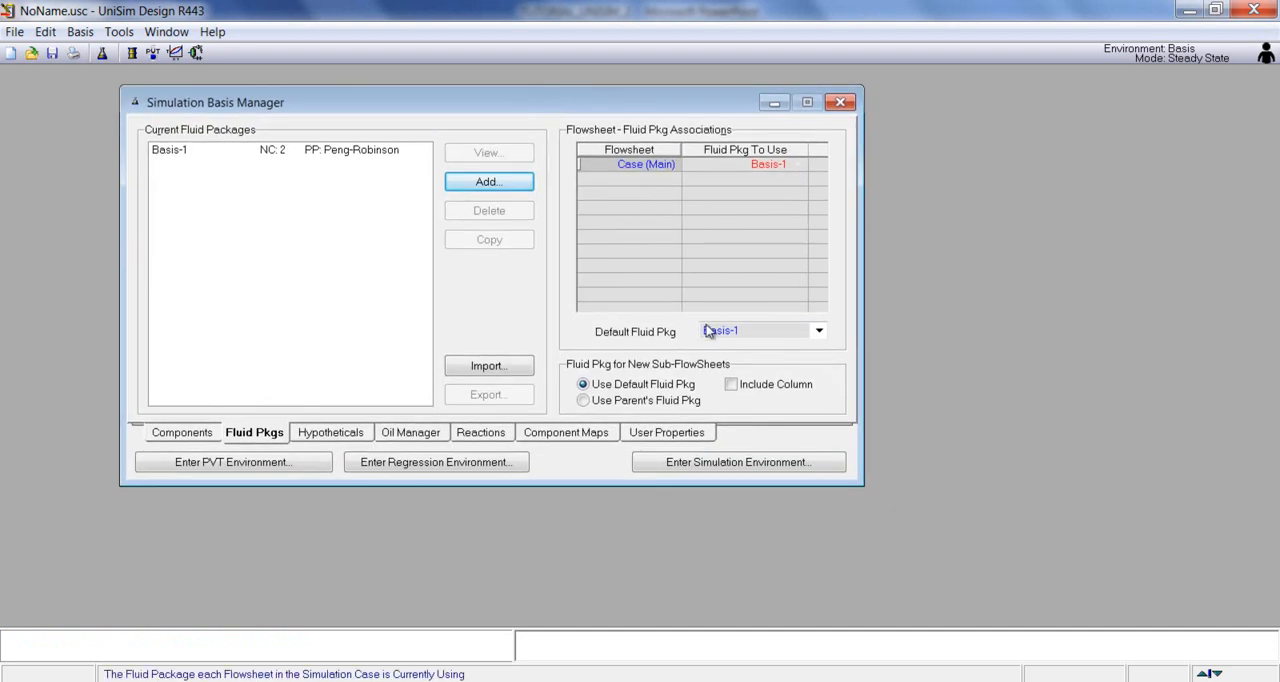
# Step: Enter the simulation environment and place a distillation column in the middle of the maximised flowsheet
pyautogui.click(716, 466)
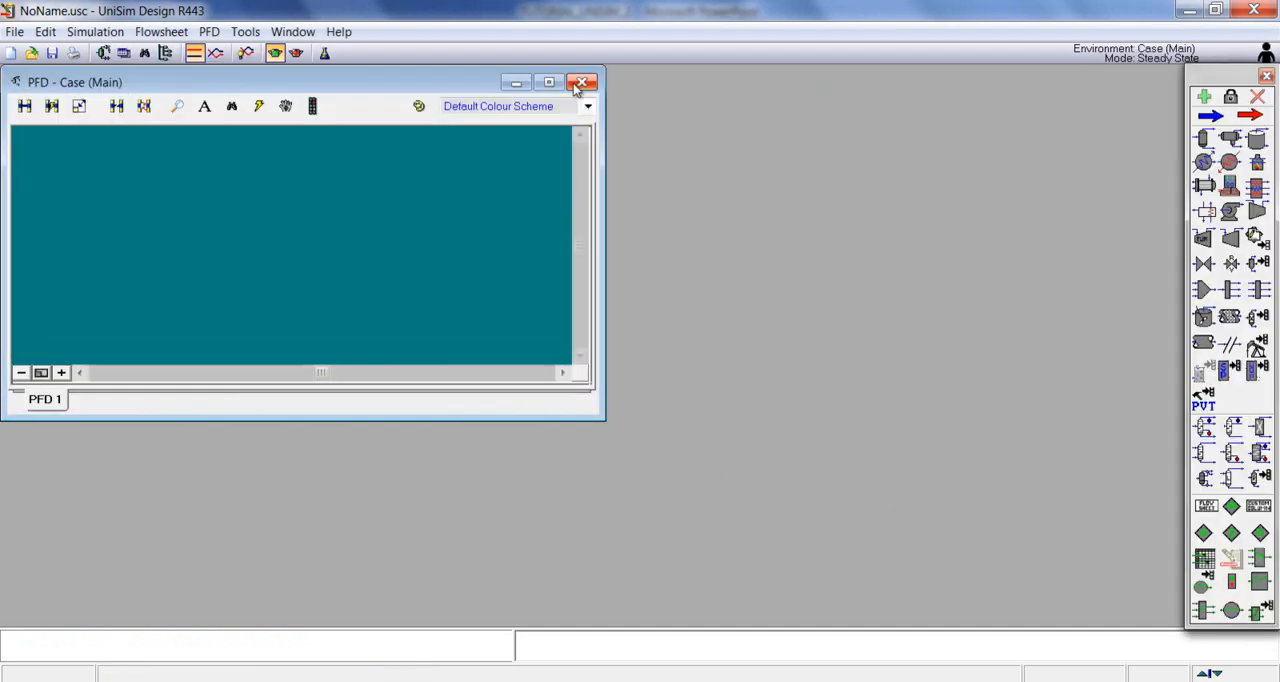
pyautogui.click(549, 82)
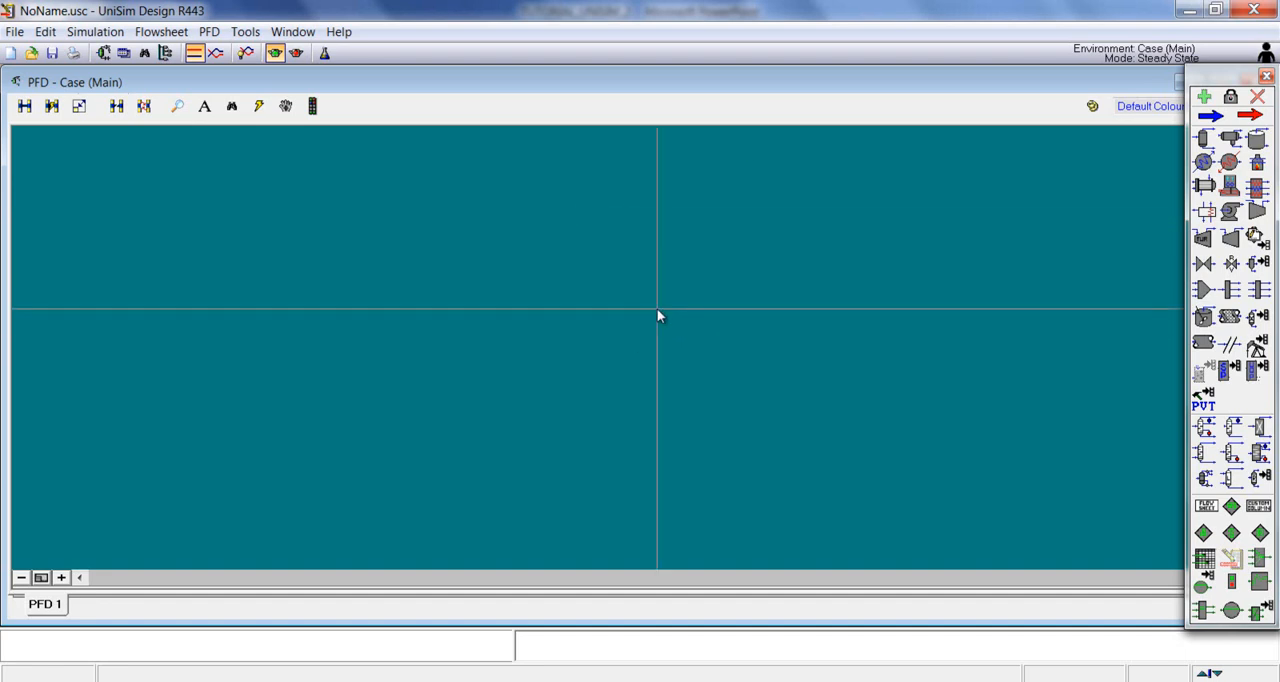
pyautogui.click(1205, 428)
pyautogui.click(545, 408)
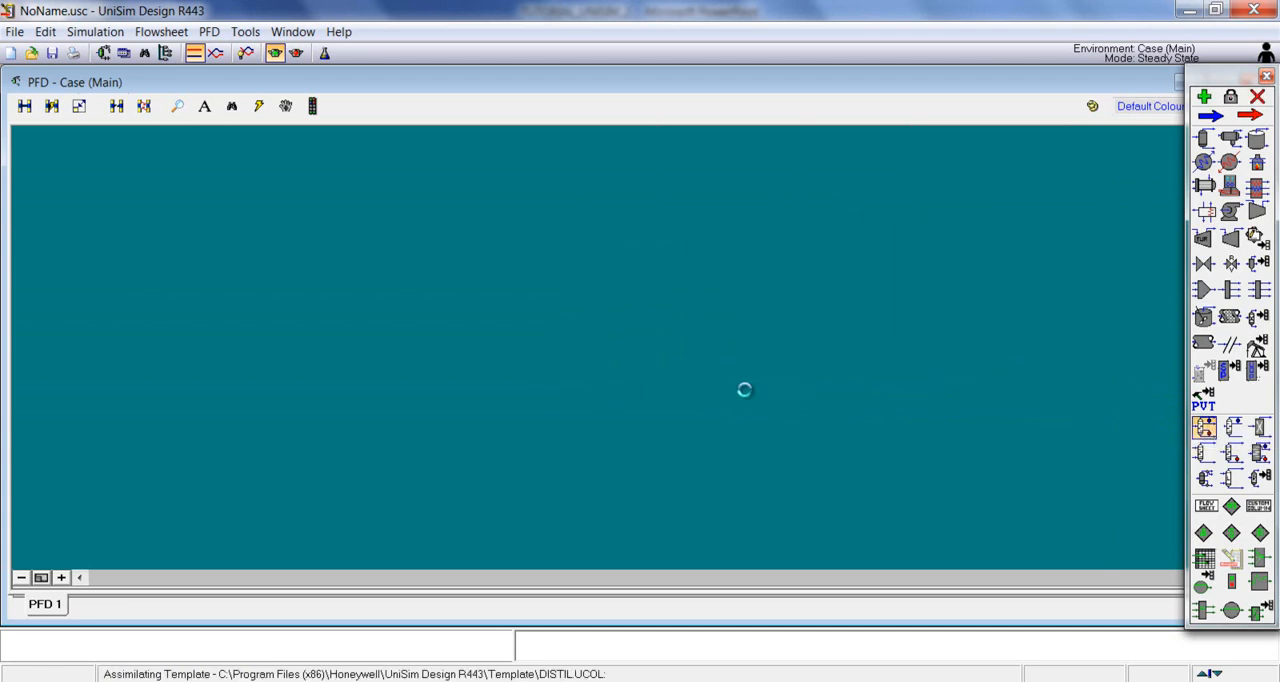
pyautogui.click(822, 391)
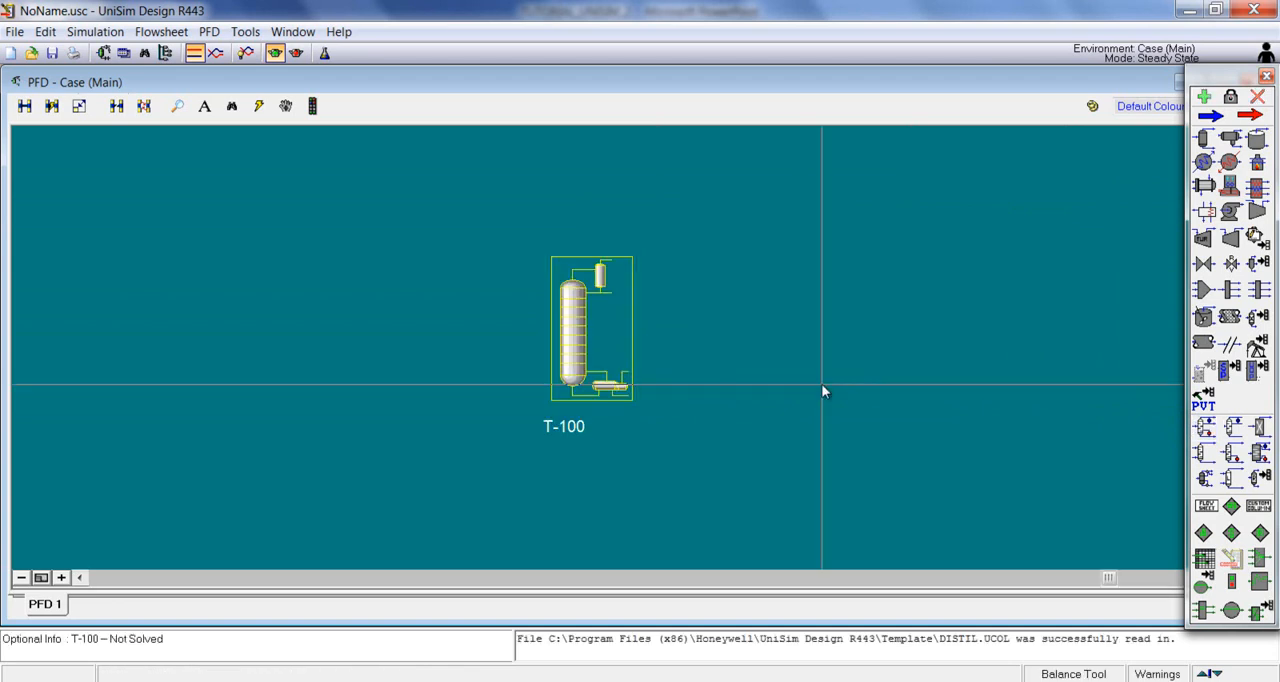
# Step: Open the distillation column's input expert and connect an inlet stream named F
pyautogui.doubleClick(583, 341)
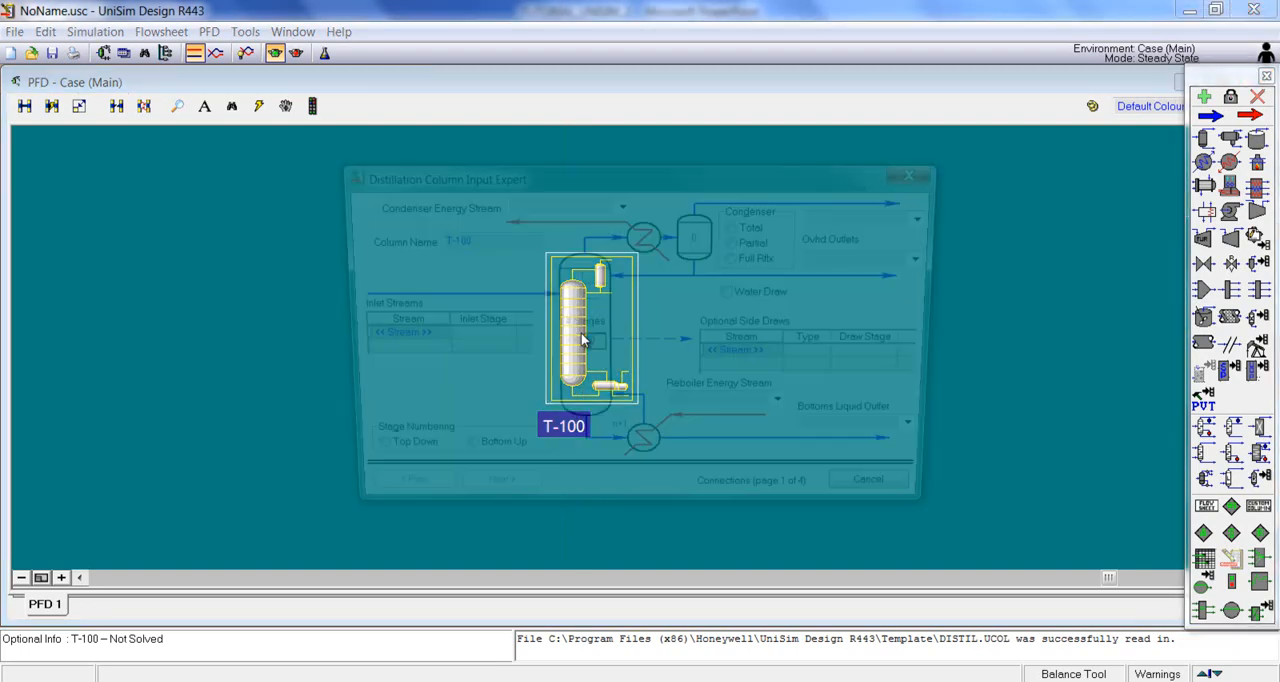
pyautogui.moveTo(505, 175); pyautogui.dragTo(460, 151)
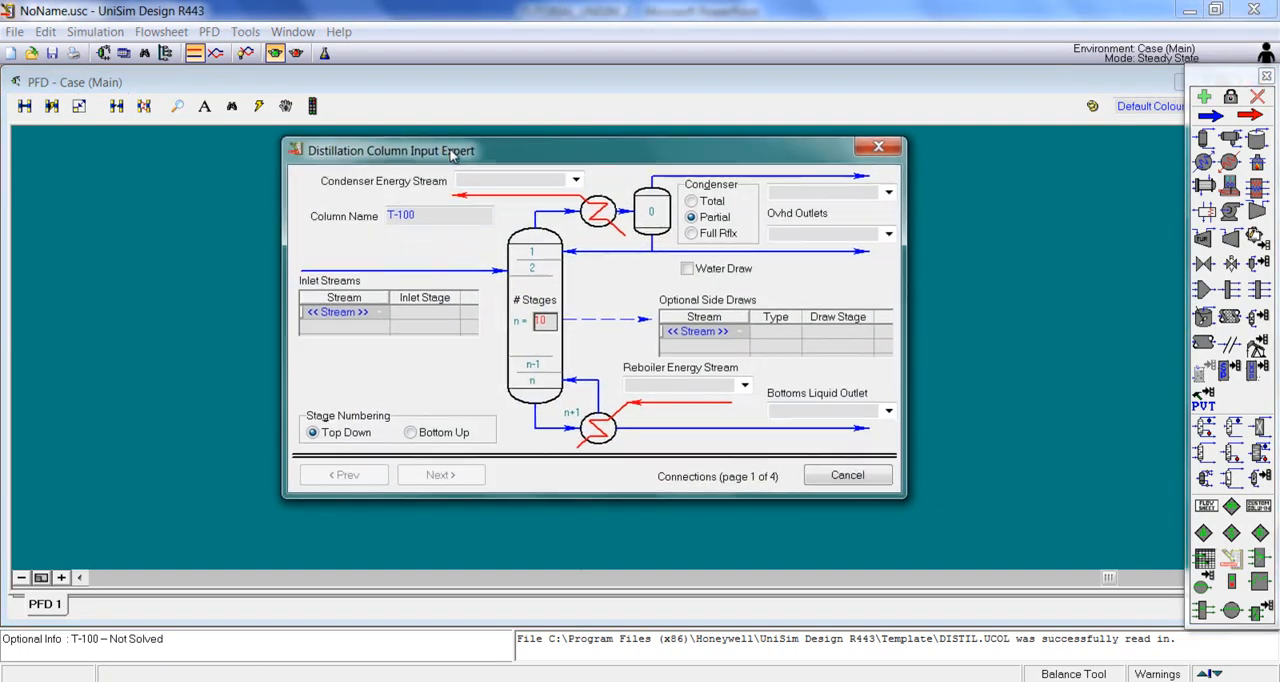
pyautogui.click(425, 316)
pyautogui.click(392, 317)
pyautogui.click(381, 314)
pyautogui.click(345, 315)
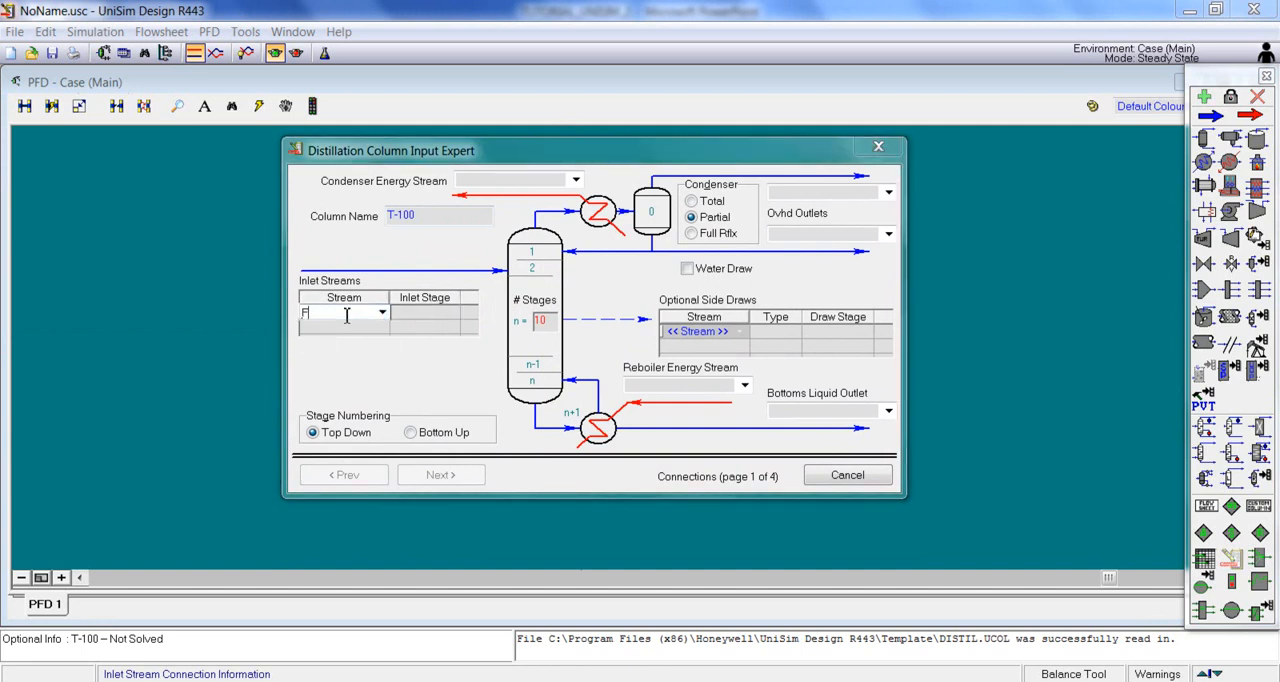
pyautogui.write('F')
pyautogui.press('Return')
# Step: Name the overhead liquid outlet D, bottoms outlet B, condenser energy stream QC and reboiler energy stream QR, using a Total condenser
pyautogui.click(828, 237)
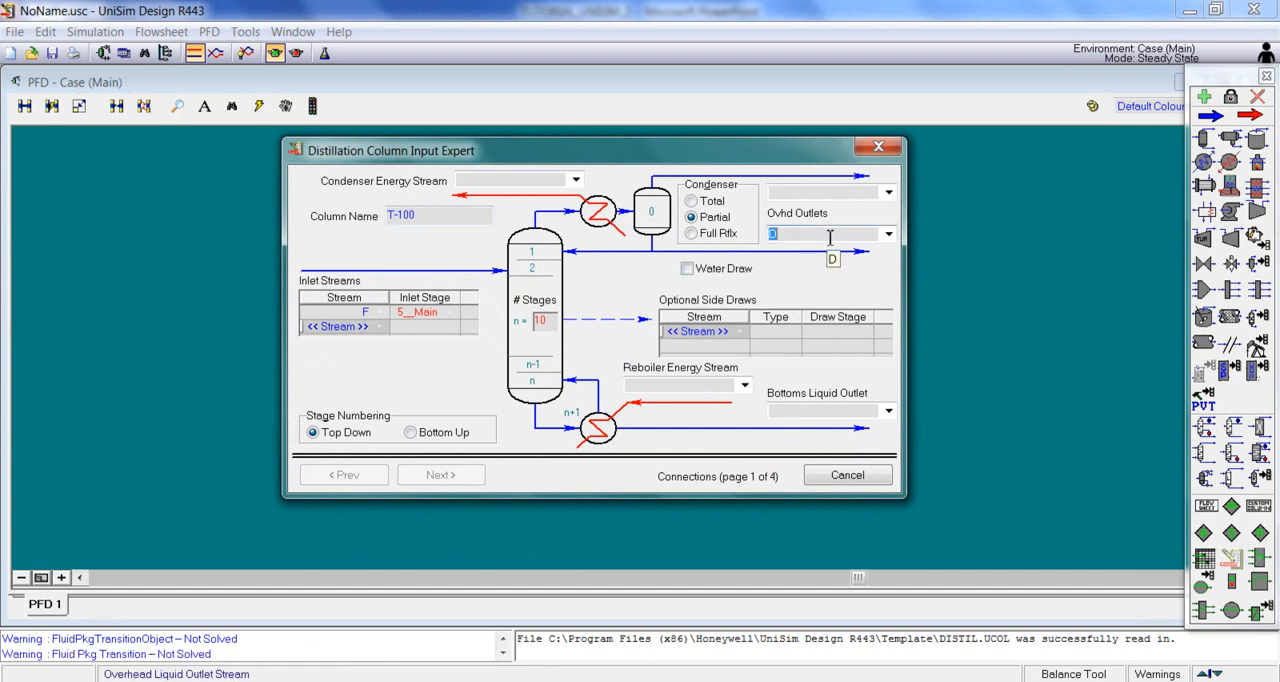
pyautogui.click(802, 411)
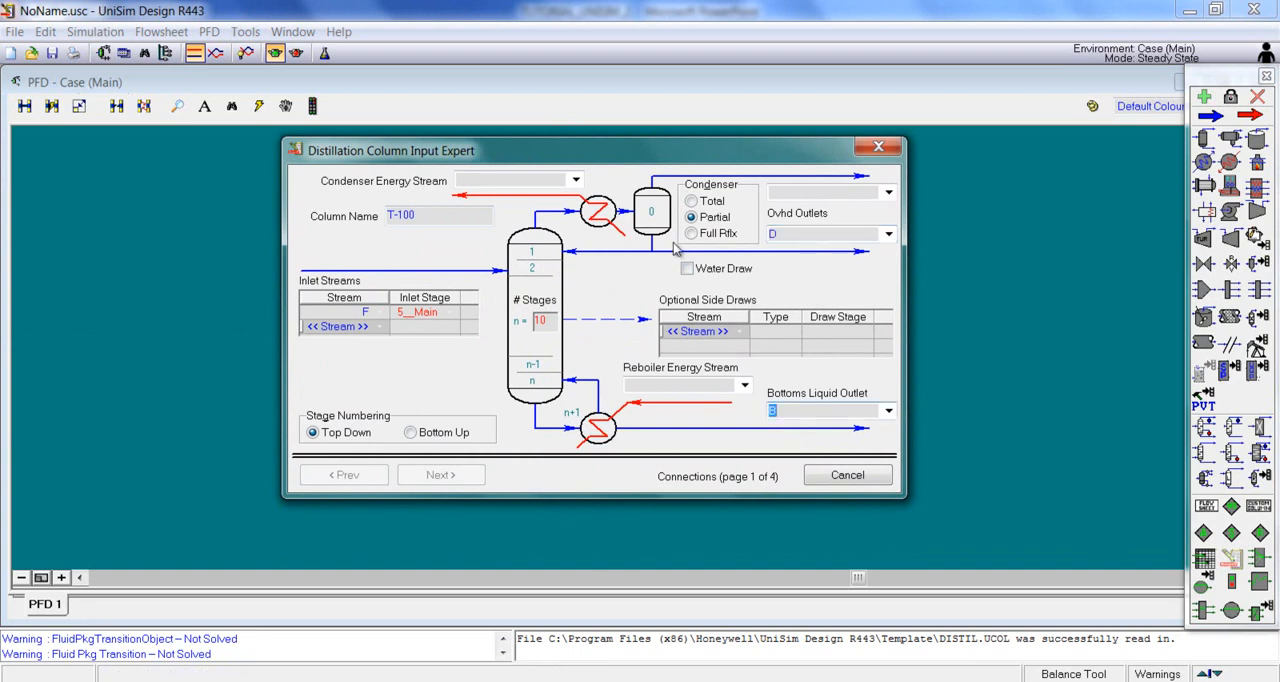
pyautogui.click(692, 201)
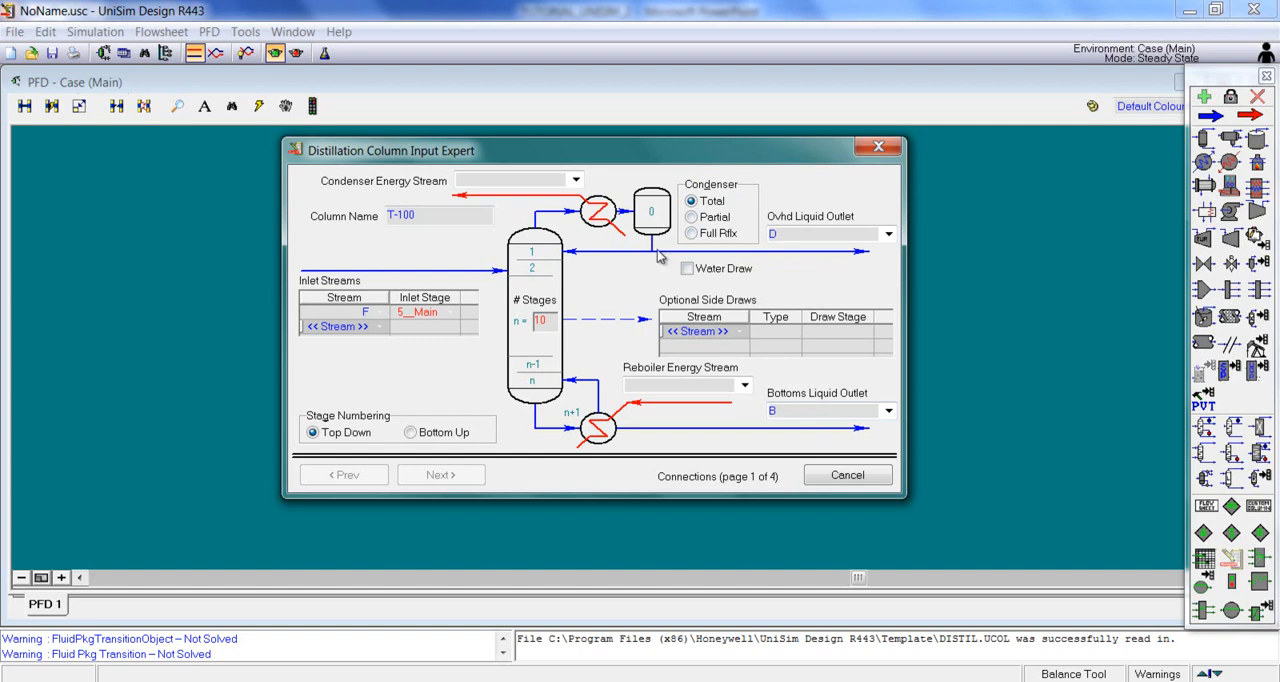
pyautogui.click(537, 181)
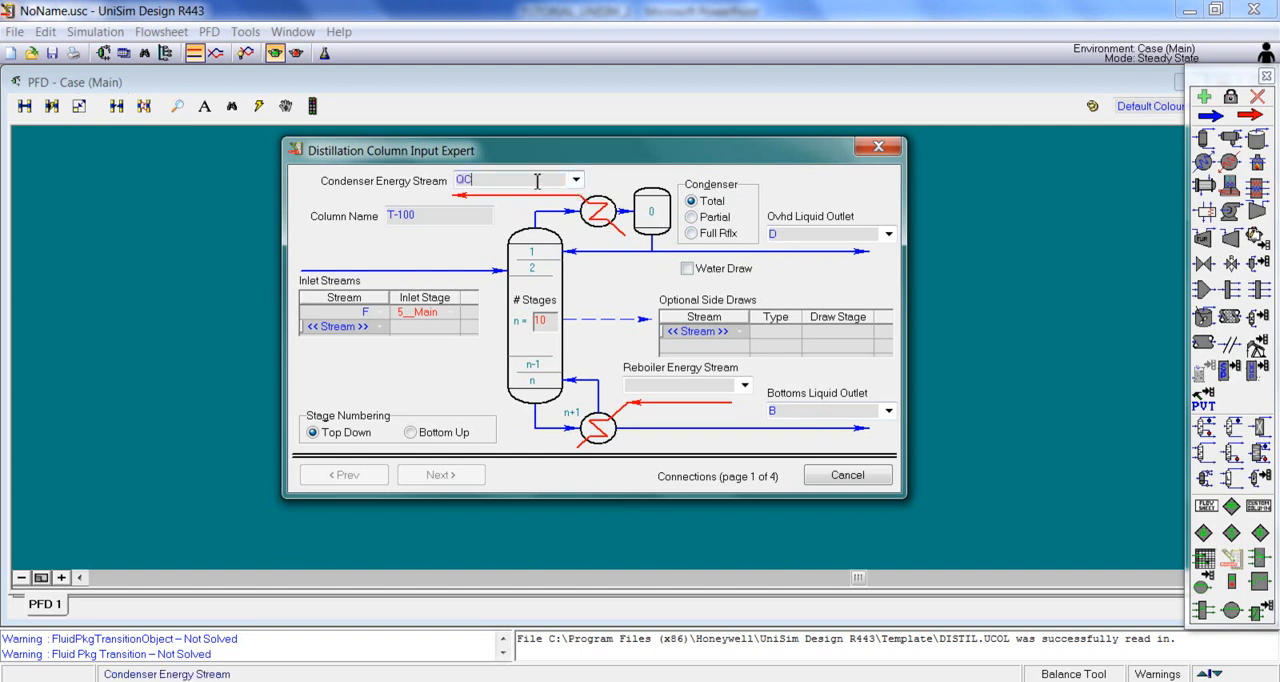
pyautogui.click(651, 388)
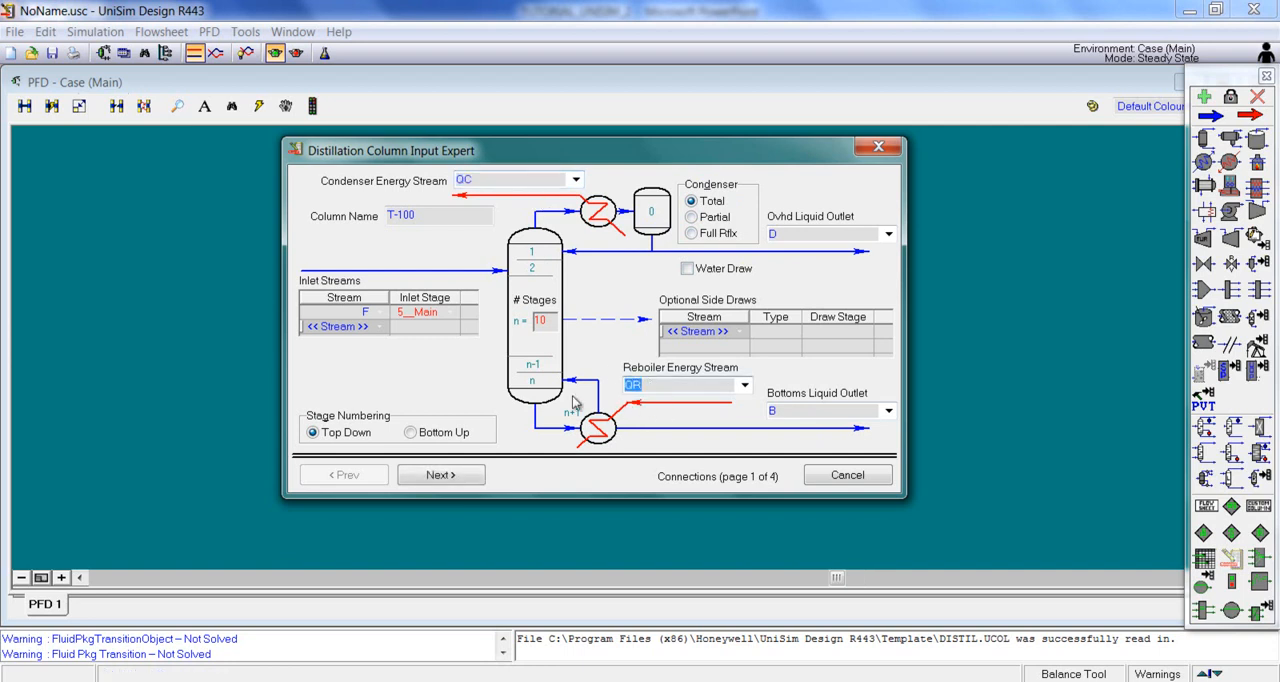
# Step: Set the column to 25 stages and feed inlet stream F at stage 13
pyautogui.click(540, 321)
pyautogui.write('25')
pyautogui.click(440, 313)
pyautogui.click(452, 313)
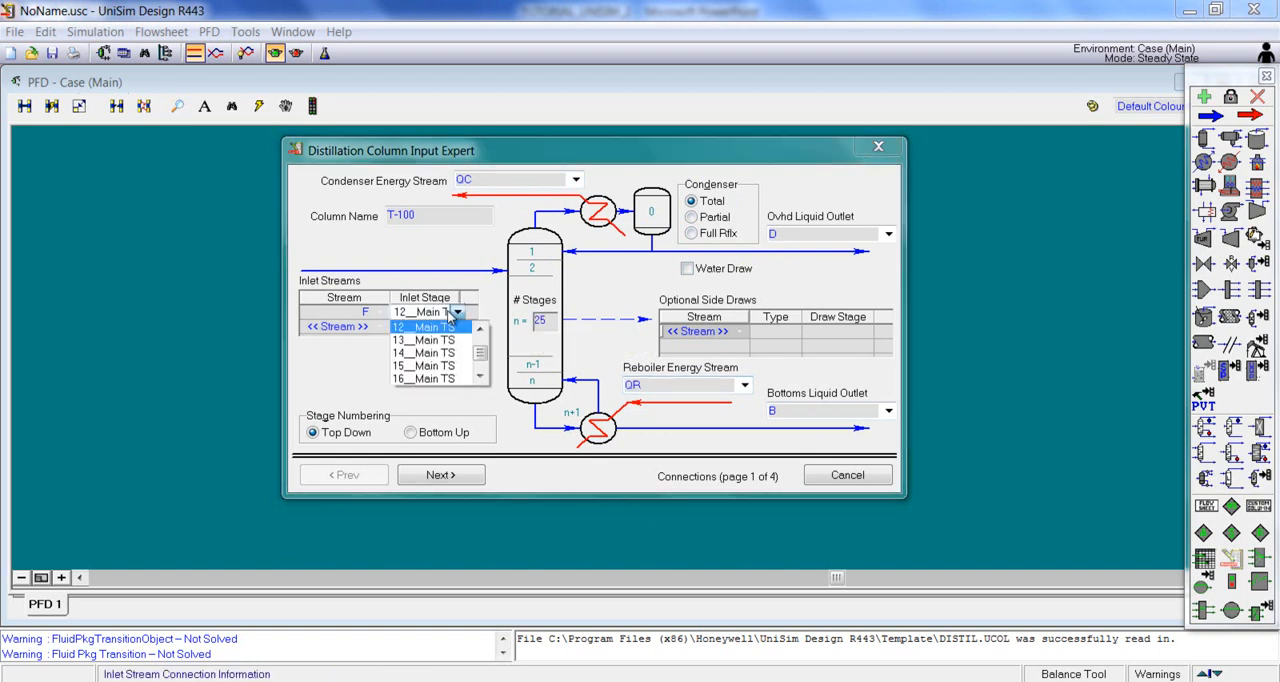
pyautogui.click(422, 340)
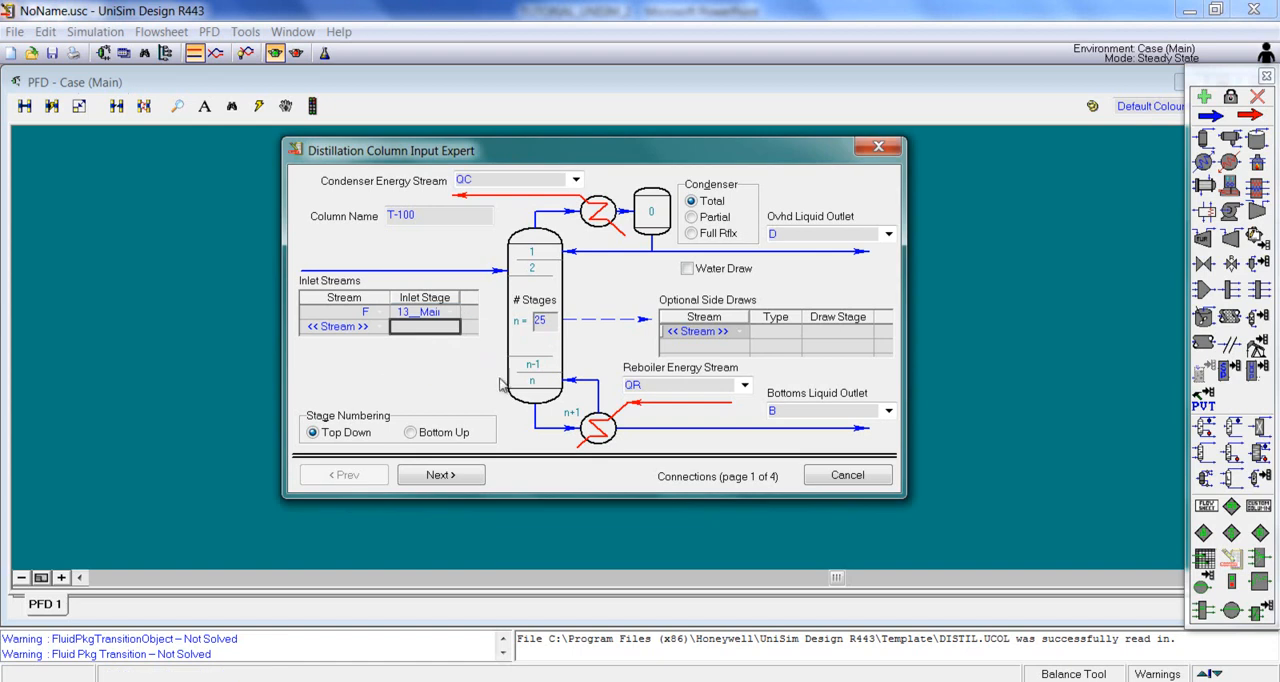
pyautogui.moveTo(898, 500); pyautogui.dragTo(900, 532)
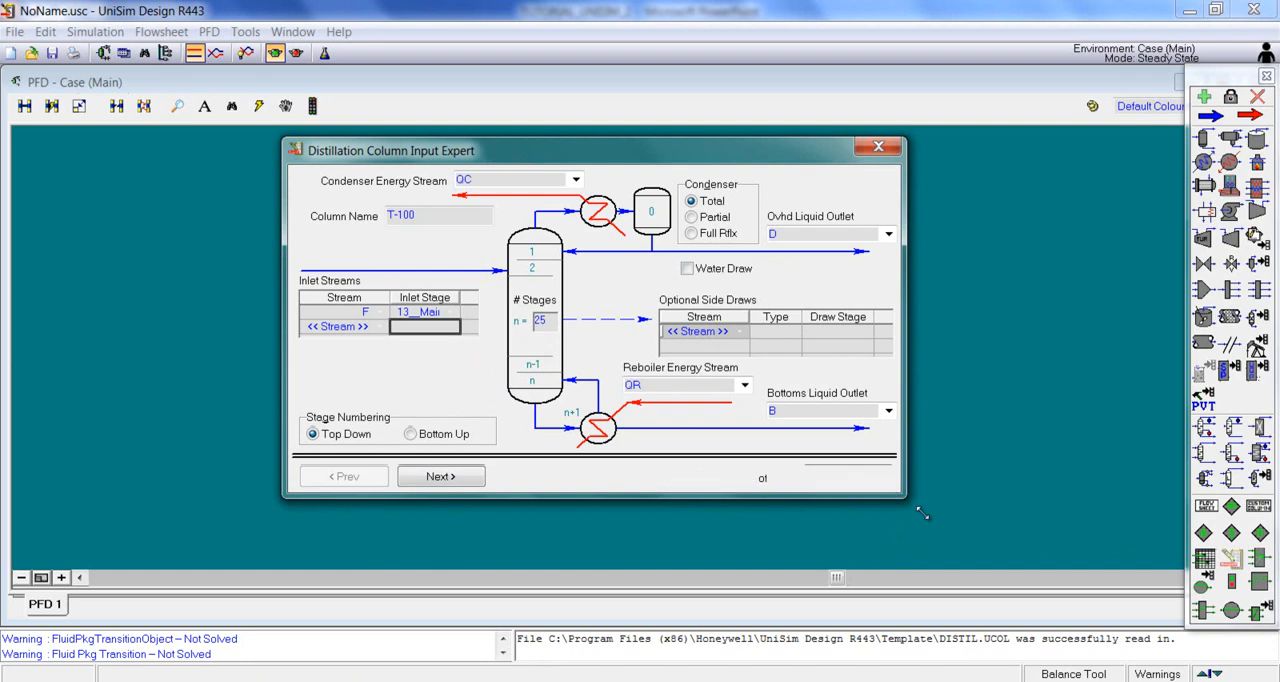
# Step: Set both the condenser pressure and the reboiler pressure to 1 atm in the column's pressure profile
pyautogui.click(474, 512)
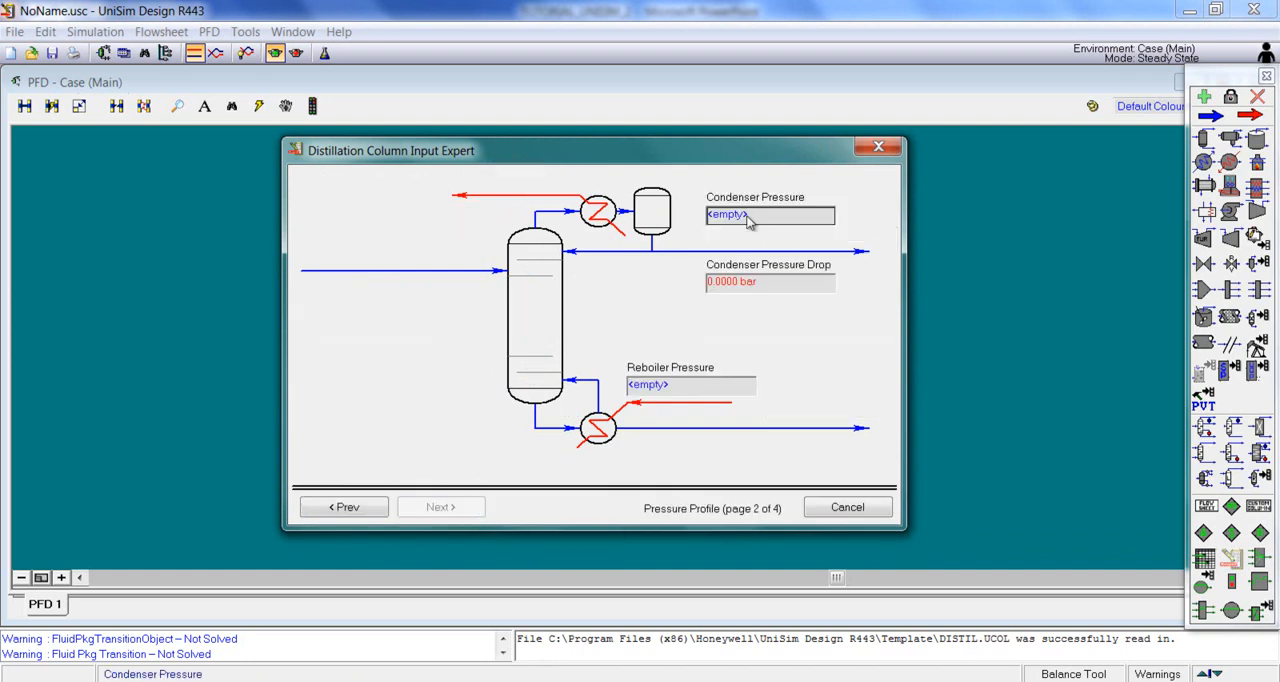
pyautogui.write('1')
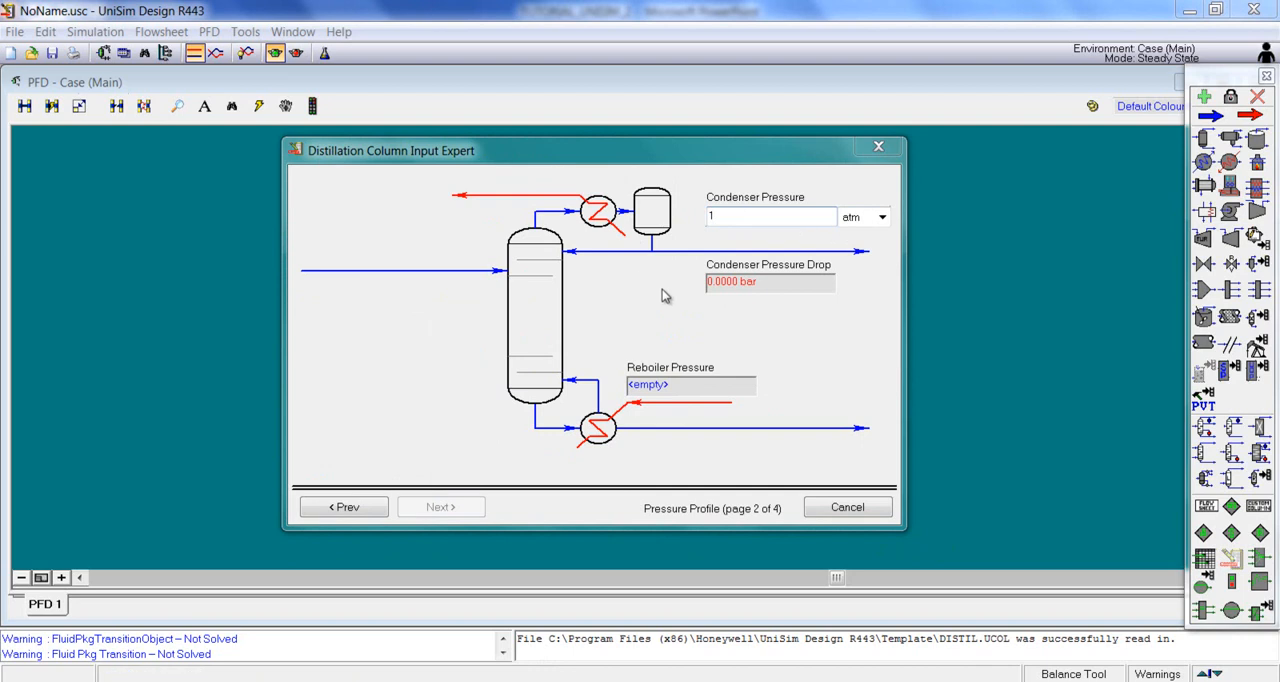
pyautogui.press('Return')
pyautogui.click(664, 390)
pyautogui.write('1')
pyautogui.press('Return')
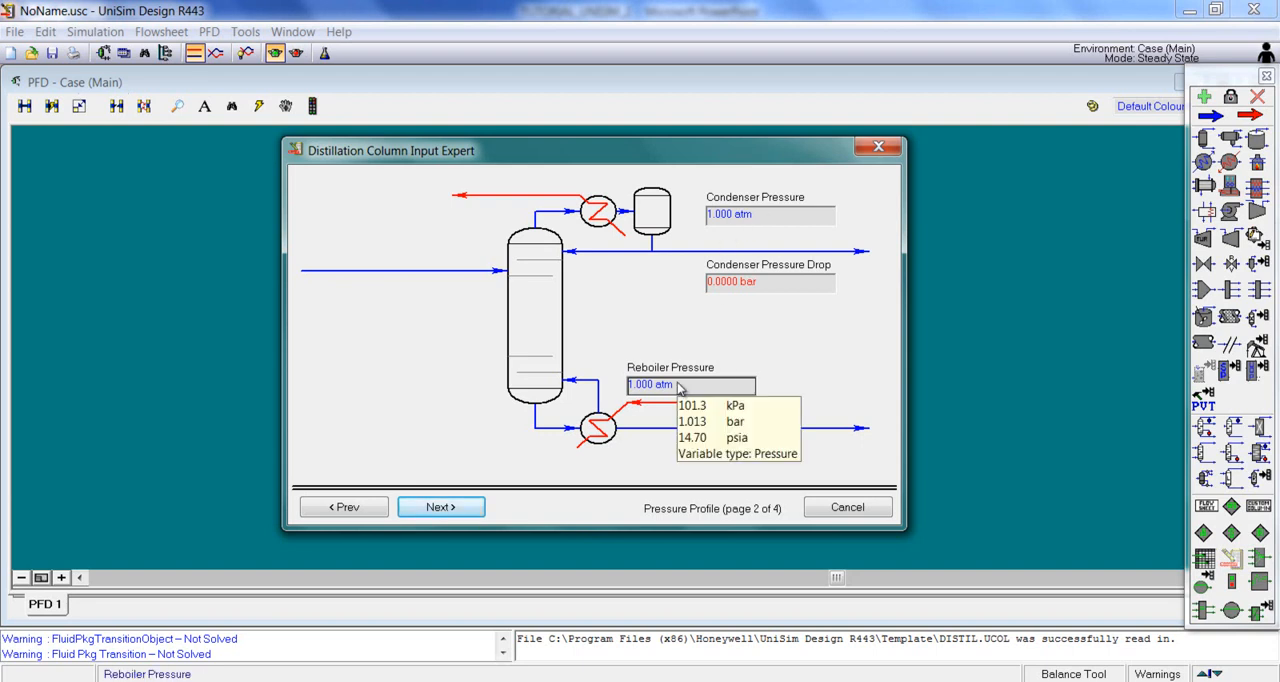
# Step: Skip the optional temperature estimates and specify a molar liquid rate of 59.79 kgmole/h and a reflux ratio of 1.41
pyautogui.click(438, 508)
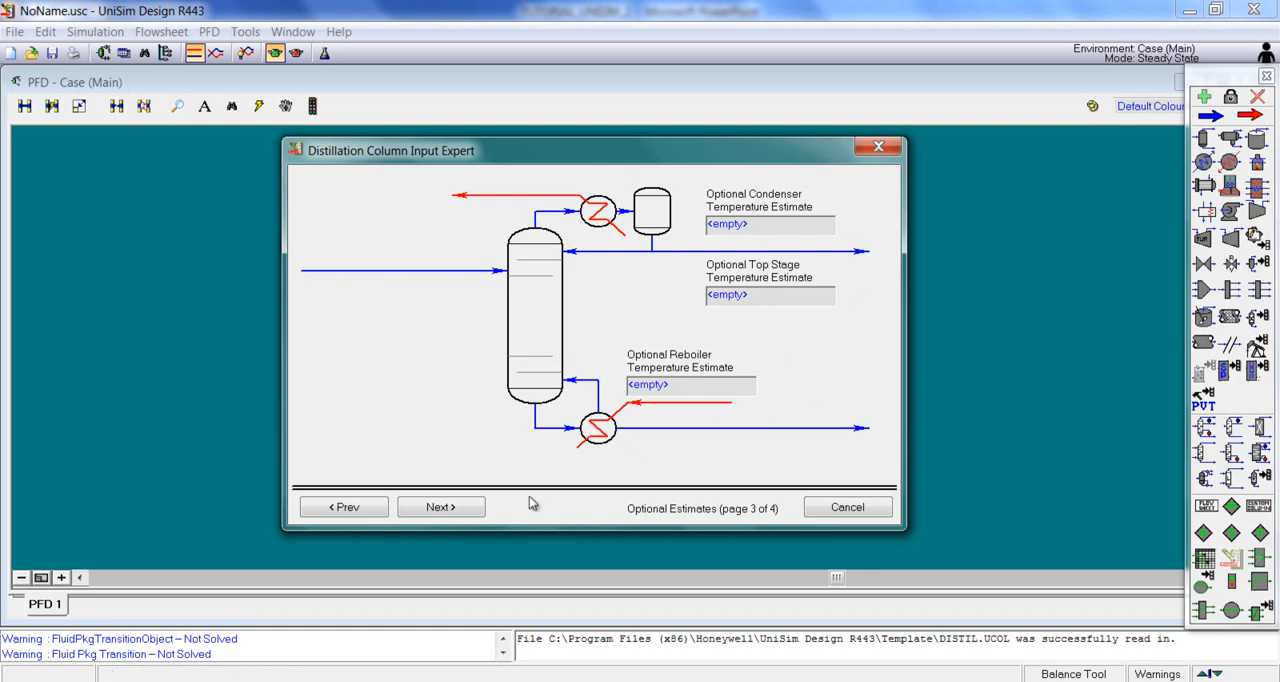
pyautogui.click(470, 515)
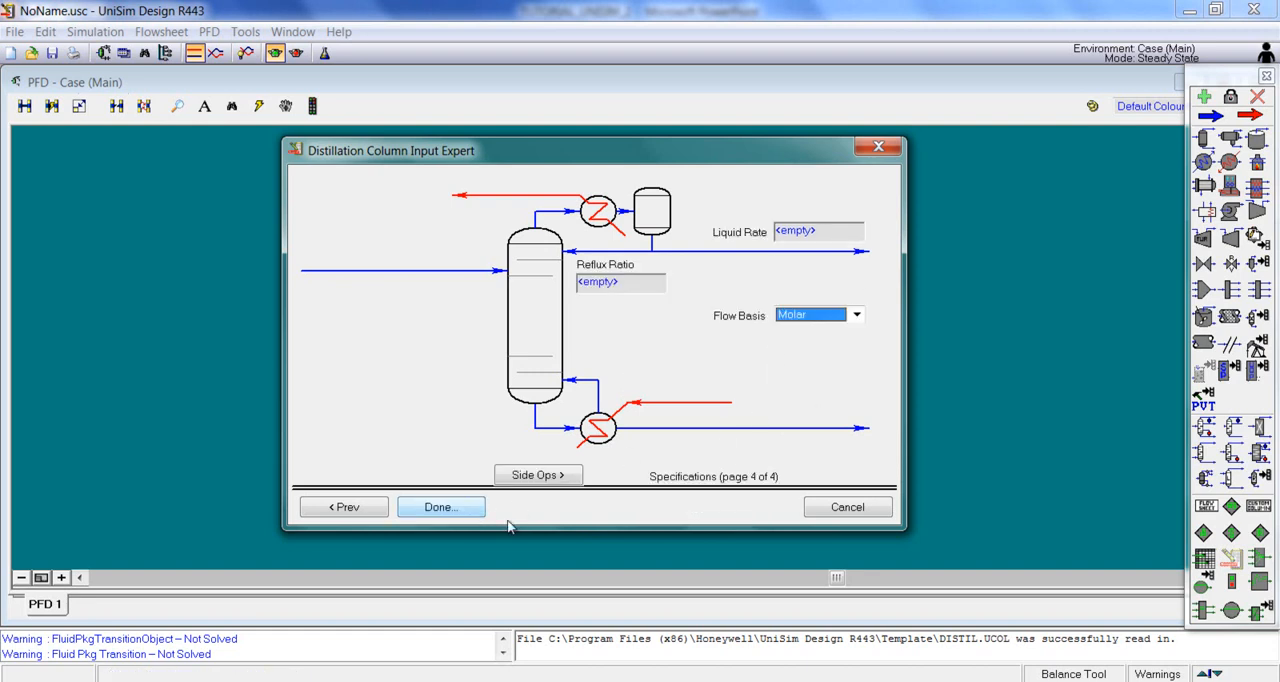
pyautogui.click(815, 234)
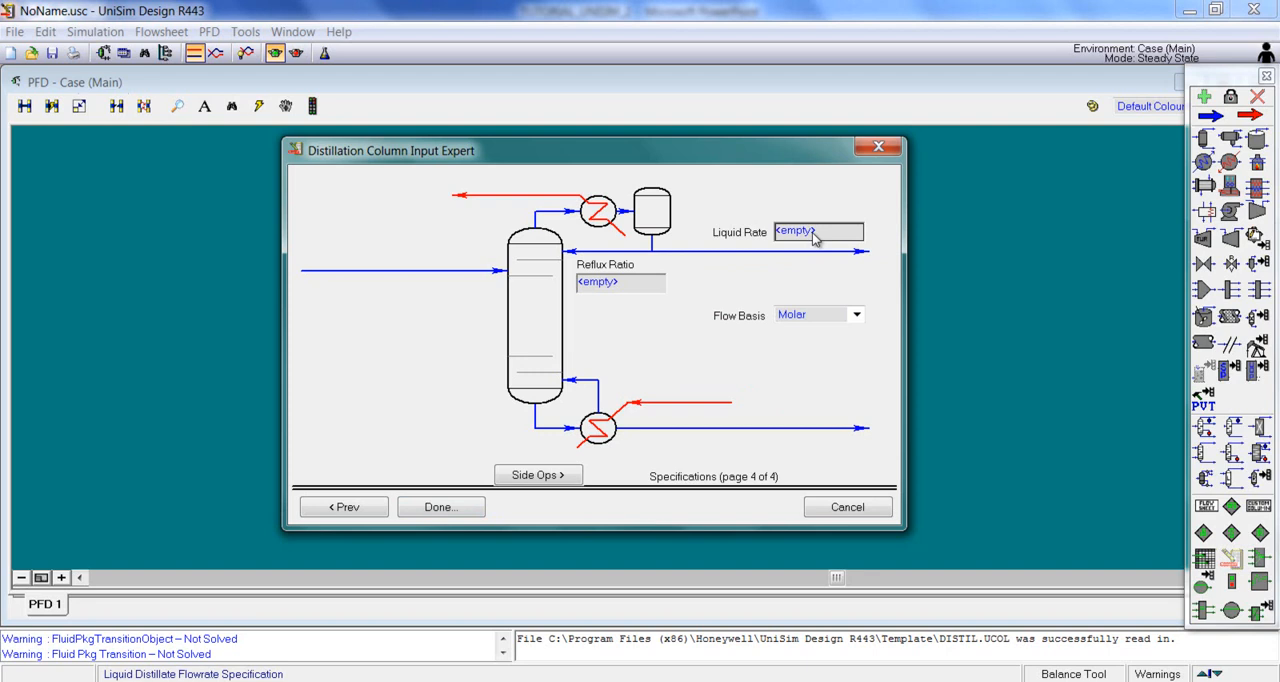
pyautogui.write('59.79')
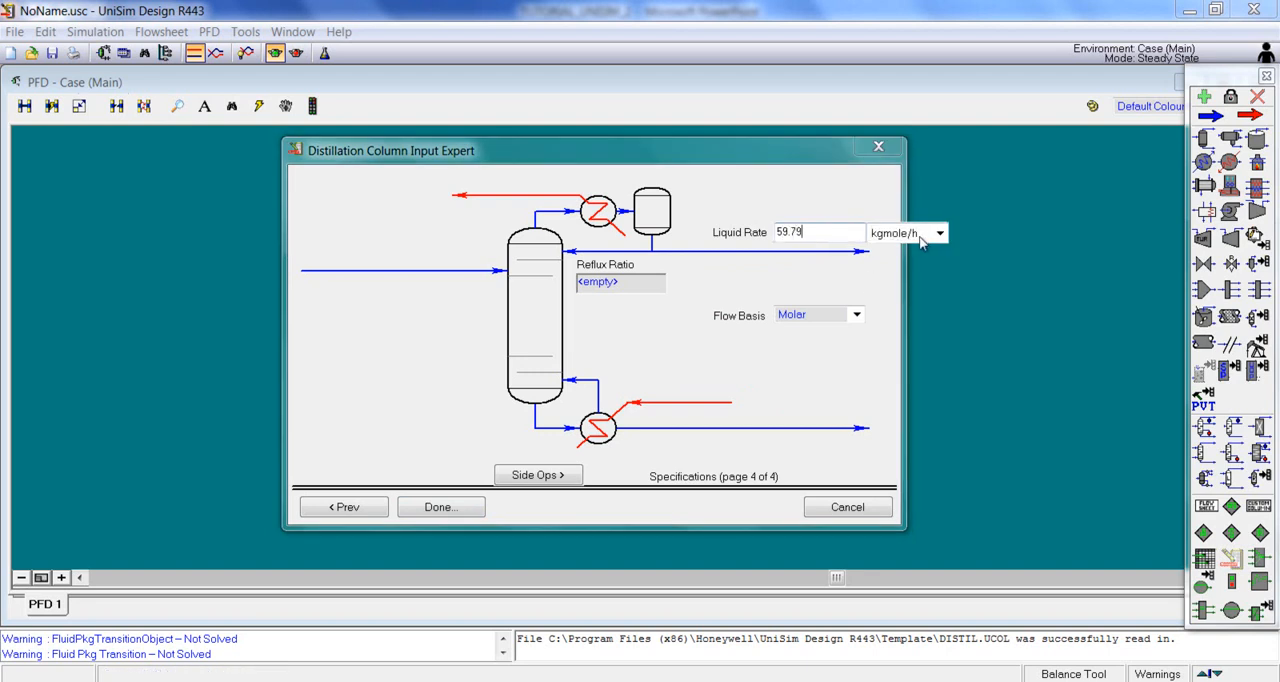
pyautogui.press('Return')
pyautogui.click(615, 288)
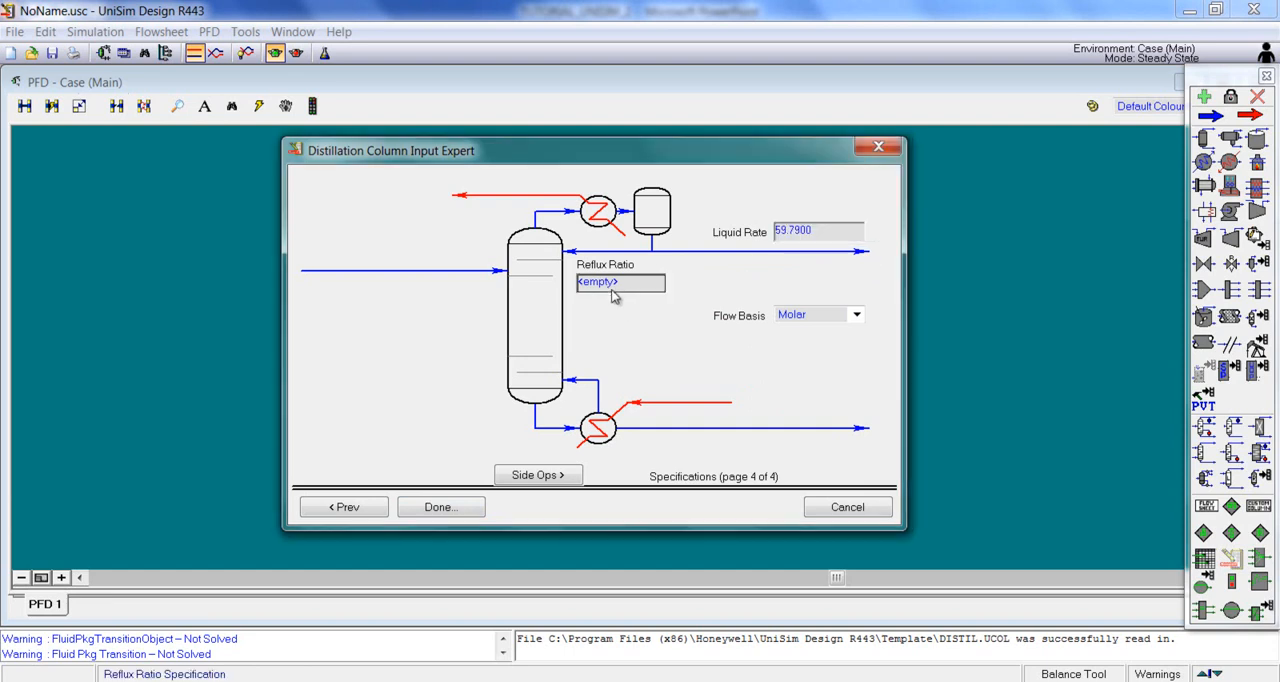
pyautogui.write('1.41')
pyautogui.press('Return')
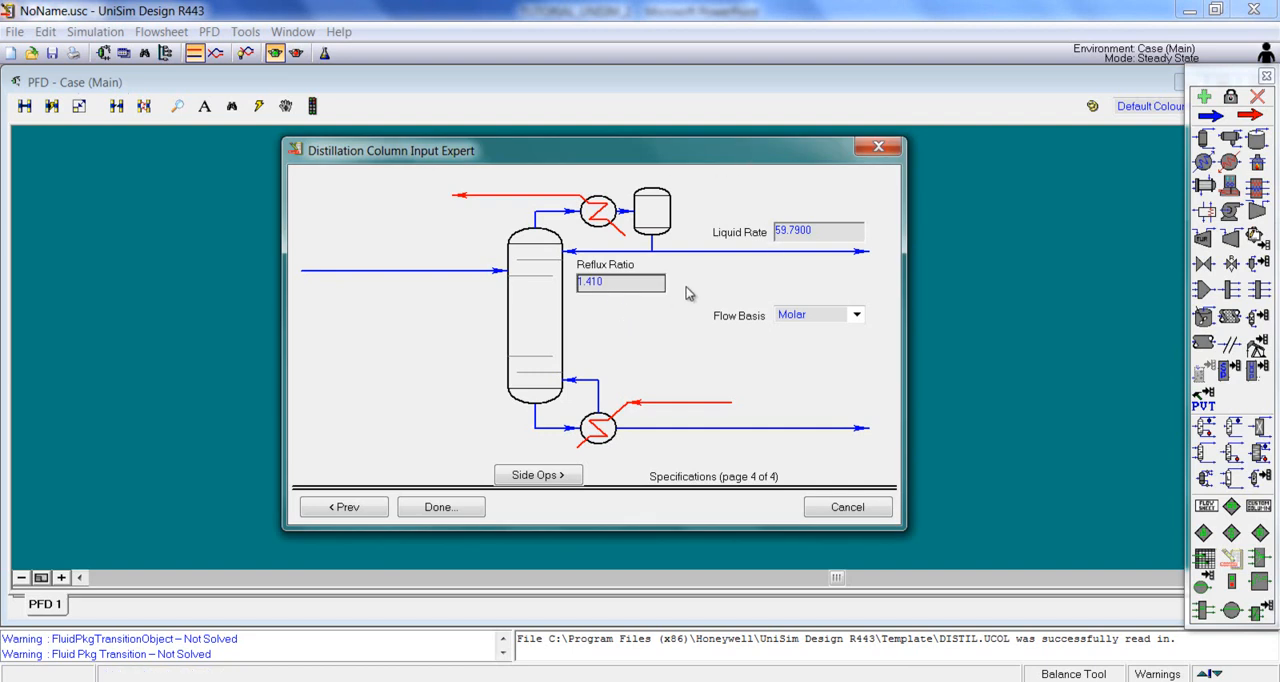
# Step: Complete the distillation column setup, try to run the column, and close its window
pyautogui.click(443, 506)
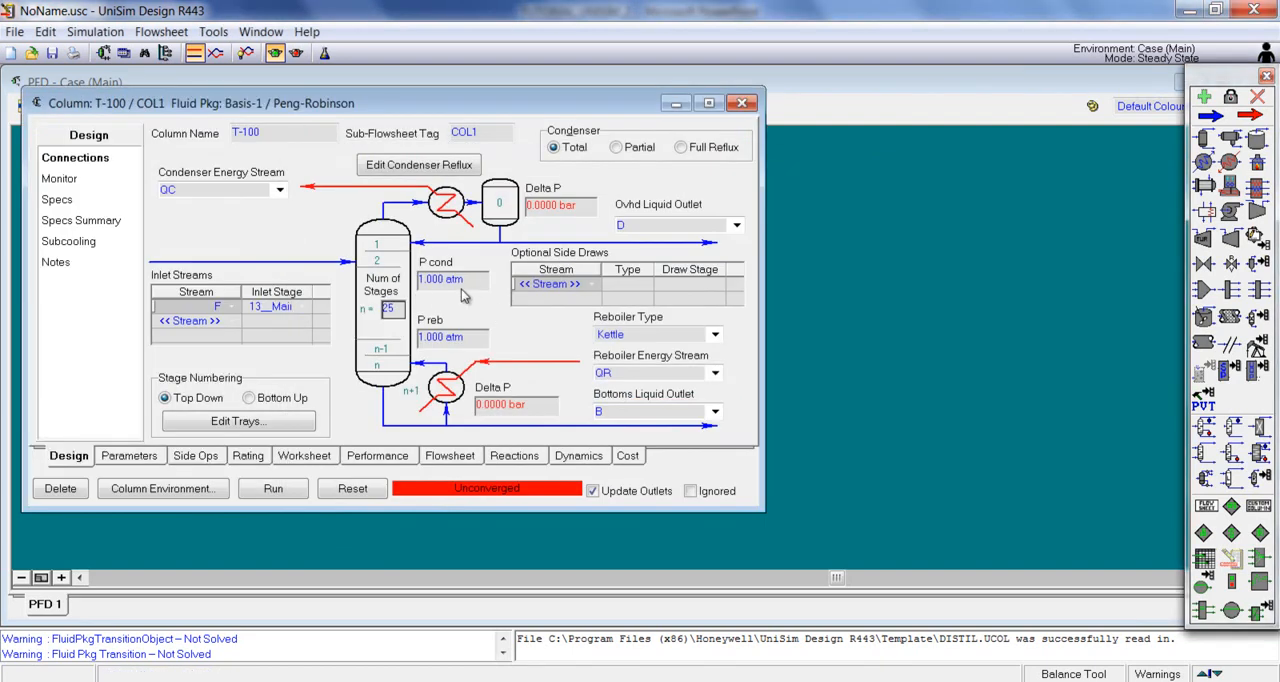
pyautogui.moveTo(505, 110); pyautogui.dragTo(681, 118)
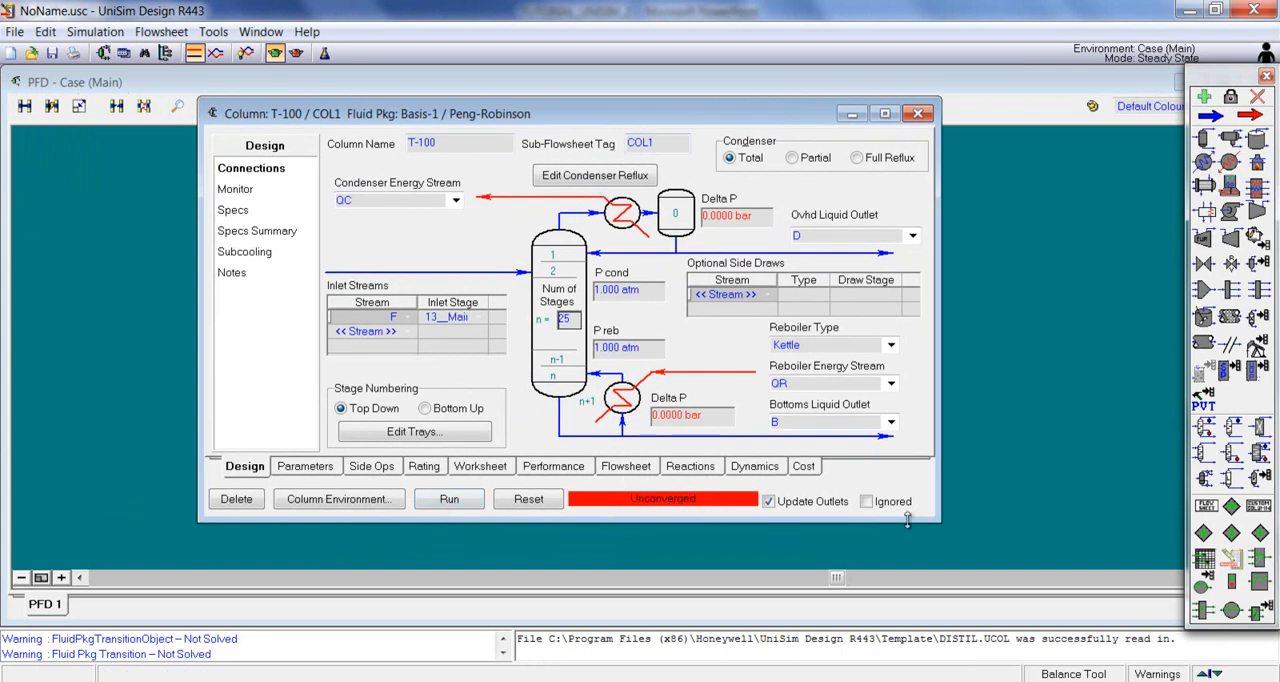
pyautogui.moveTo(938, 519); pyautogui.dragTo(988, 544)
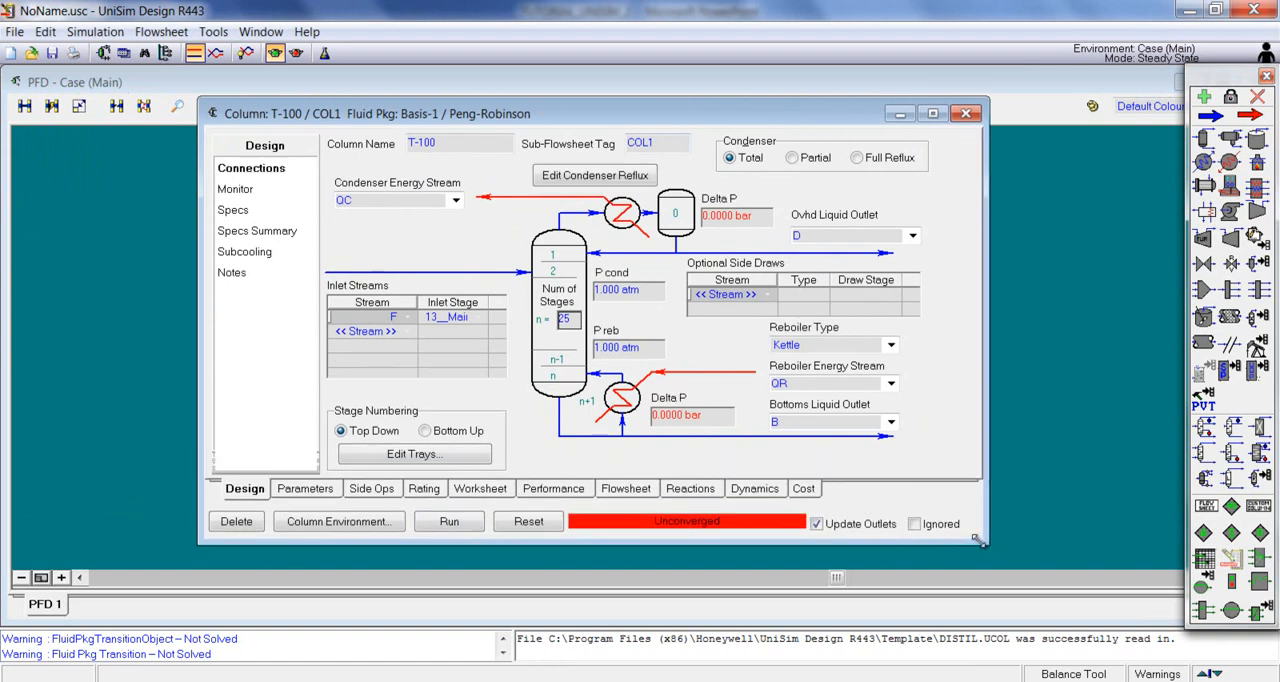
pyautogui.click(450, 522)
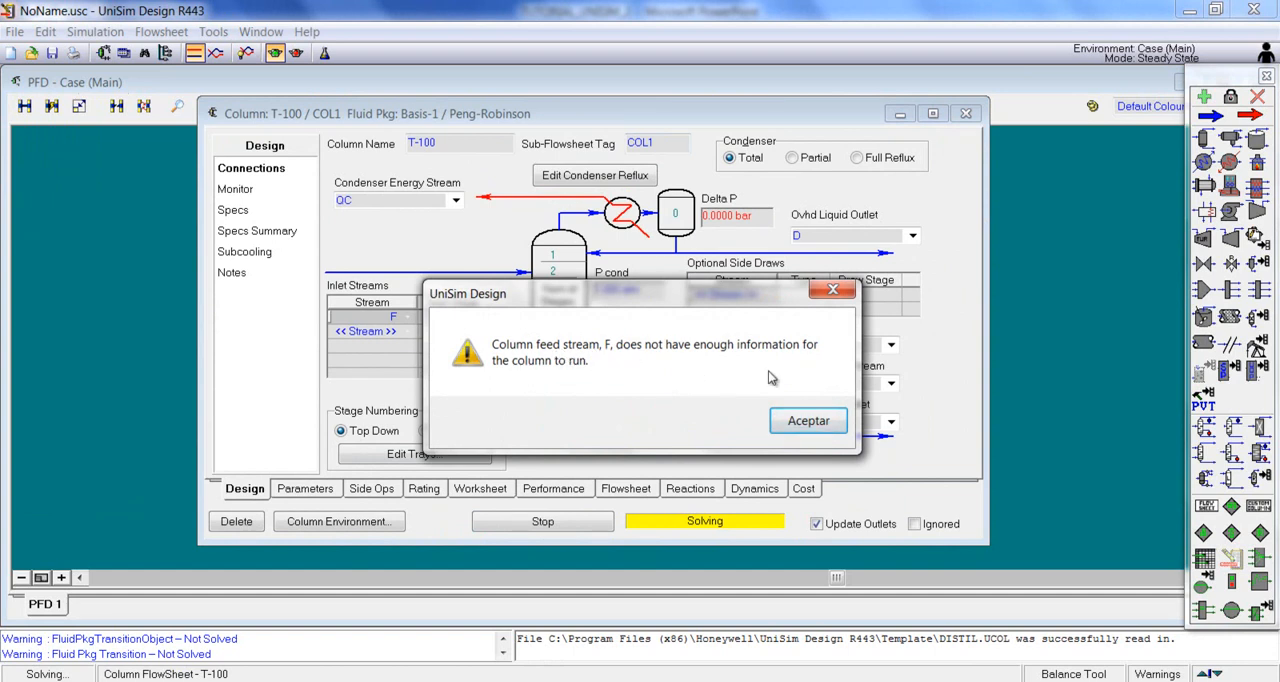
pyautogui.click(820, 420)
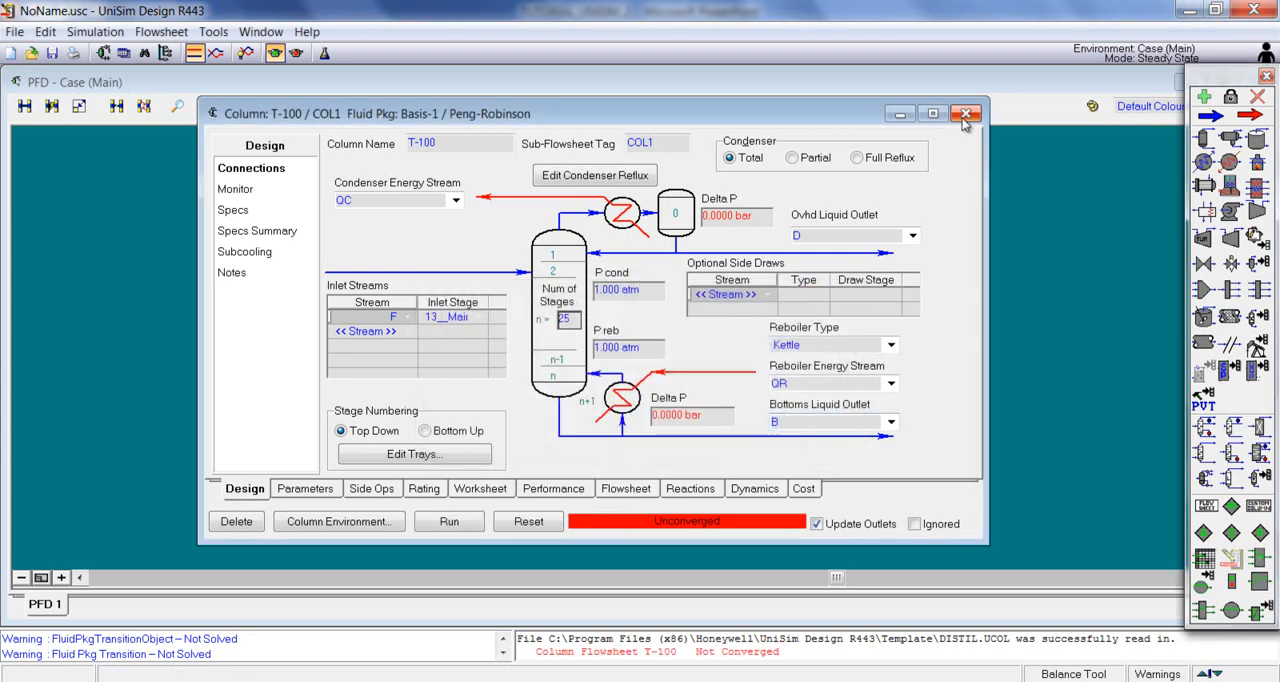
pyautogui.click(966, 118)
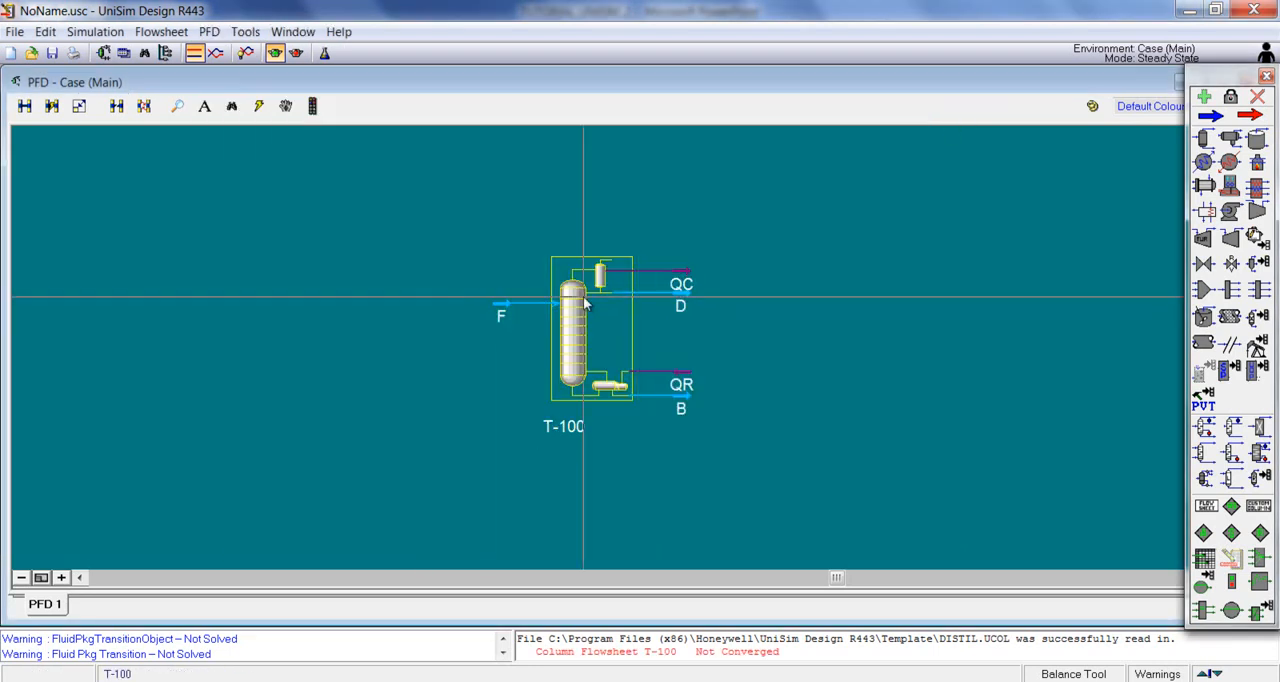
# Step: Specify feed stream F with a pressure of 1 atm, a vapour fraction of 0 and a molar flow of 100 kgmole/h
pyautogui.doubleClick(437, 321)
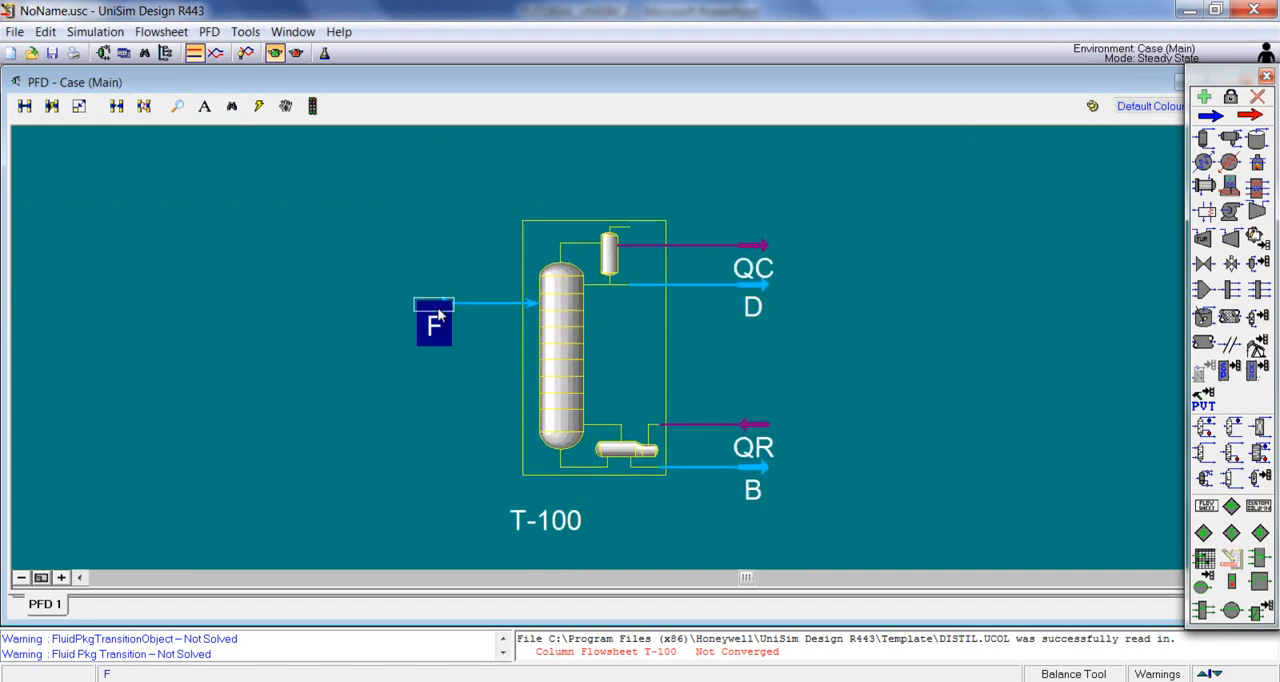
pyautogui.click(449, 196)
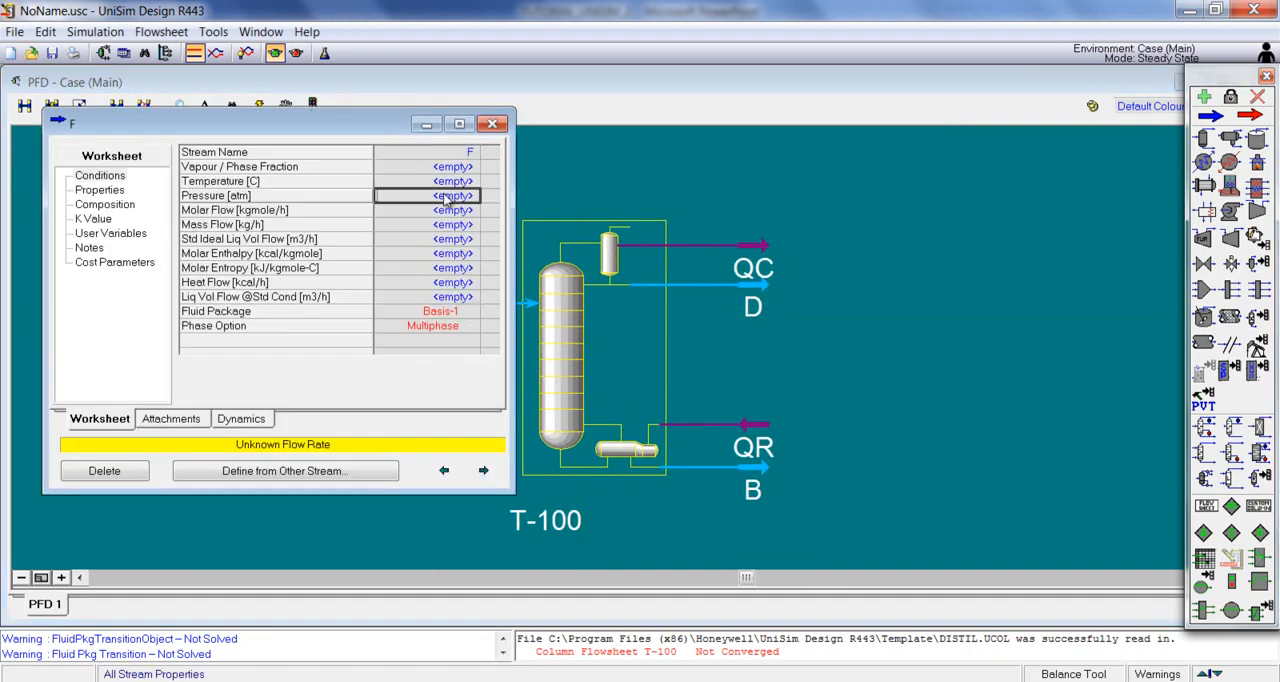
pyautogui.write('1')
pyautogui.click(444, 167)
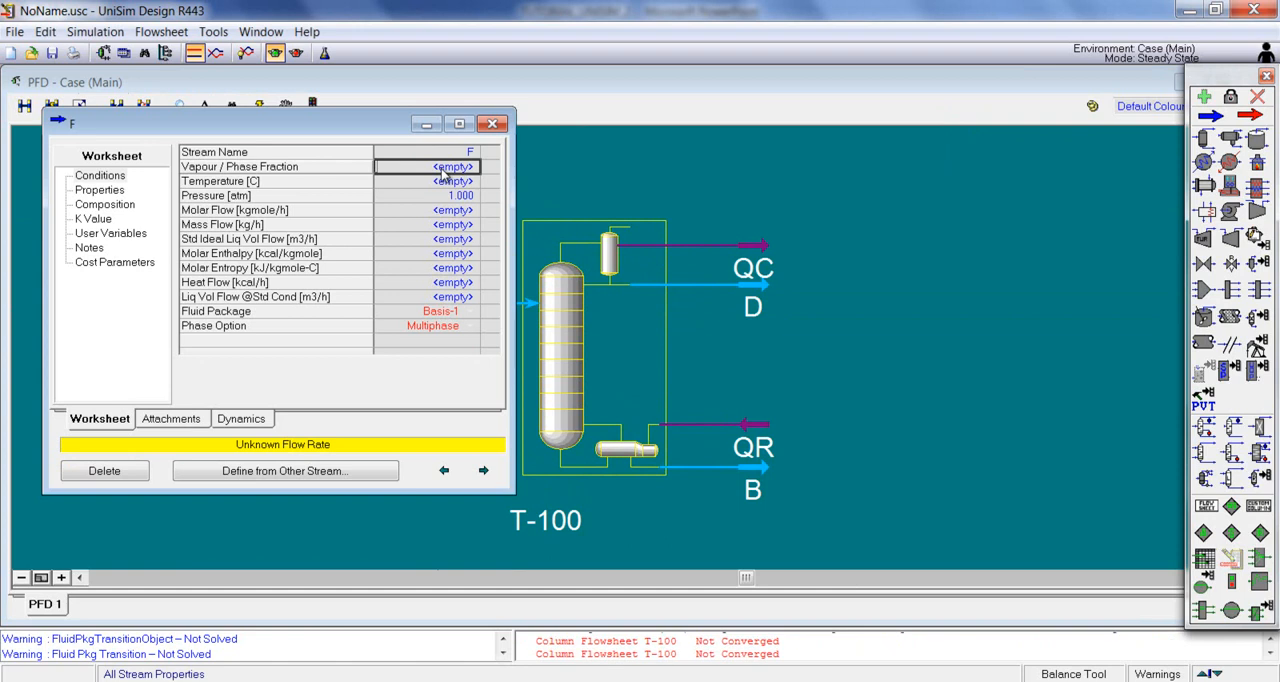
pyautogui.write('0')
pyautogui.press('Return')
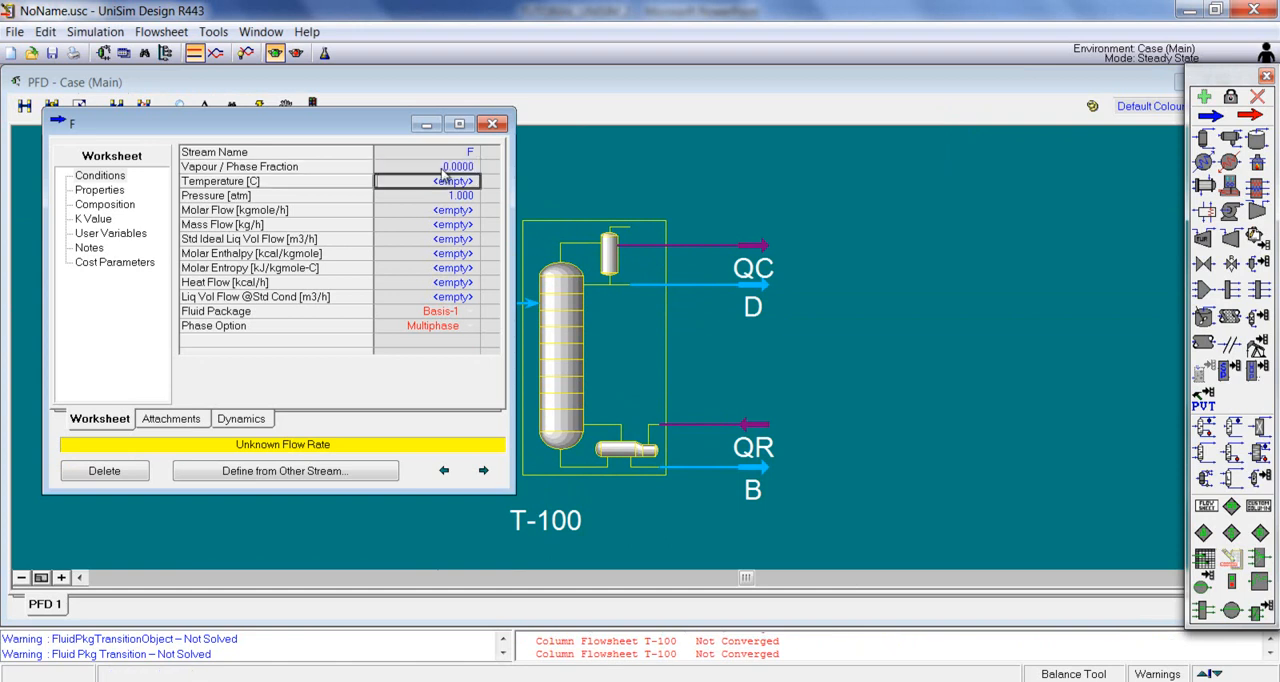
pyautogui.click(447, 210)
pyautogui.write('100')
pyautogui.press('Return')
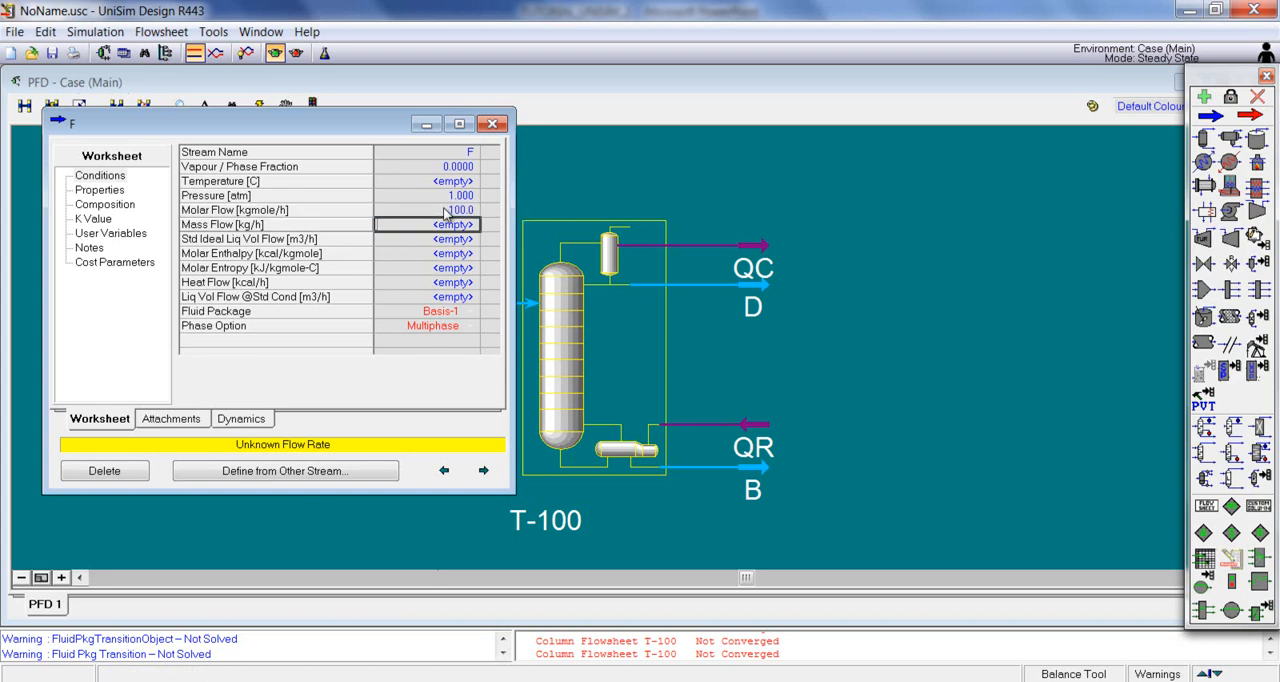
# Step: Set stream F's composition to mole fractions of 0.6 benzene and 0.4 toluene, and close the stream window
pyautogui.click(454, 211)
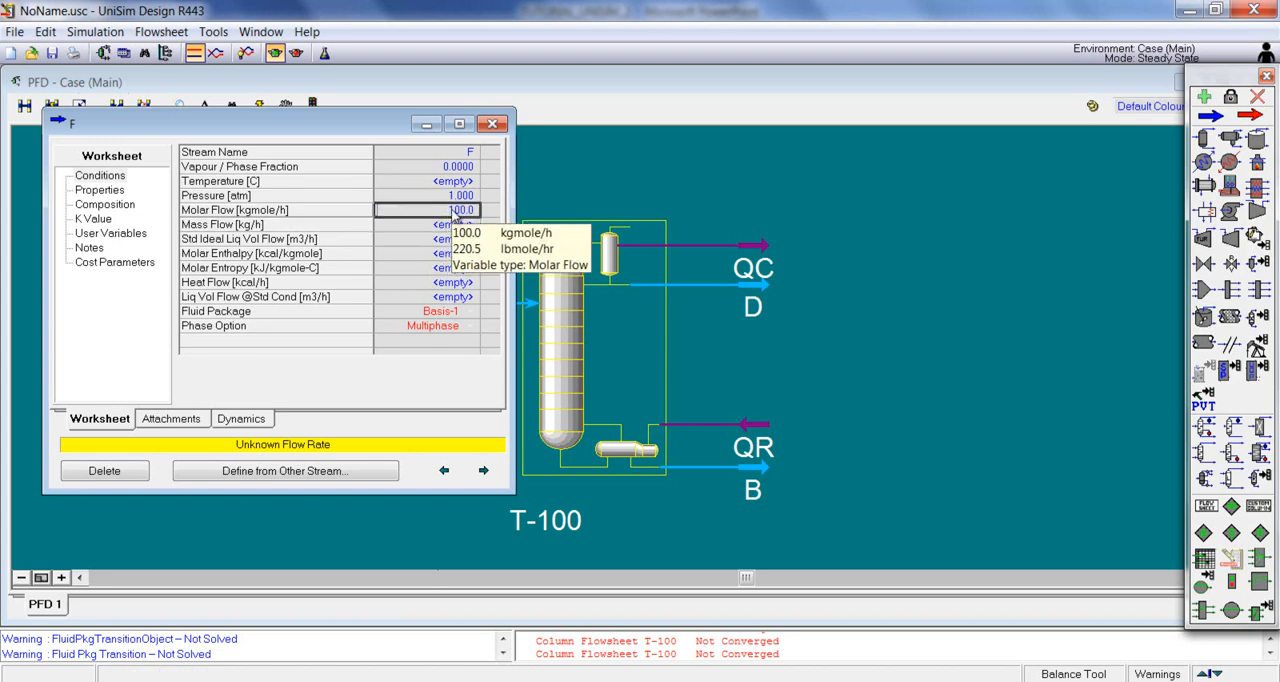
pyautogui.doubleClick(456, 213)
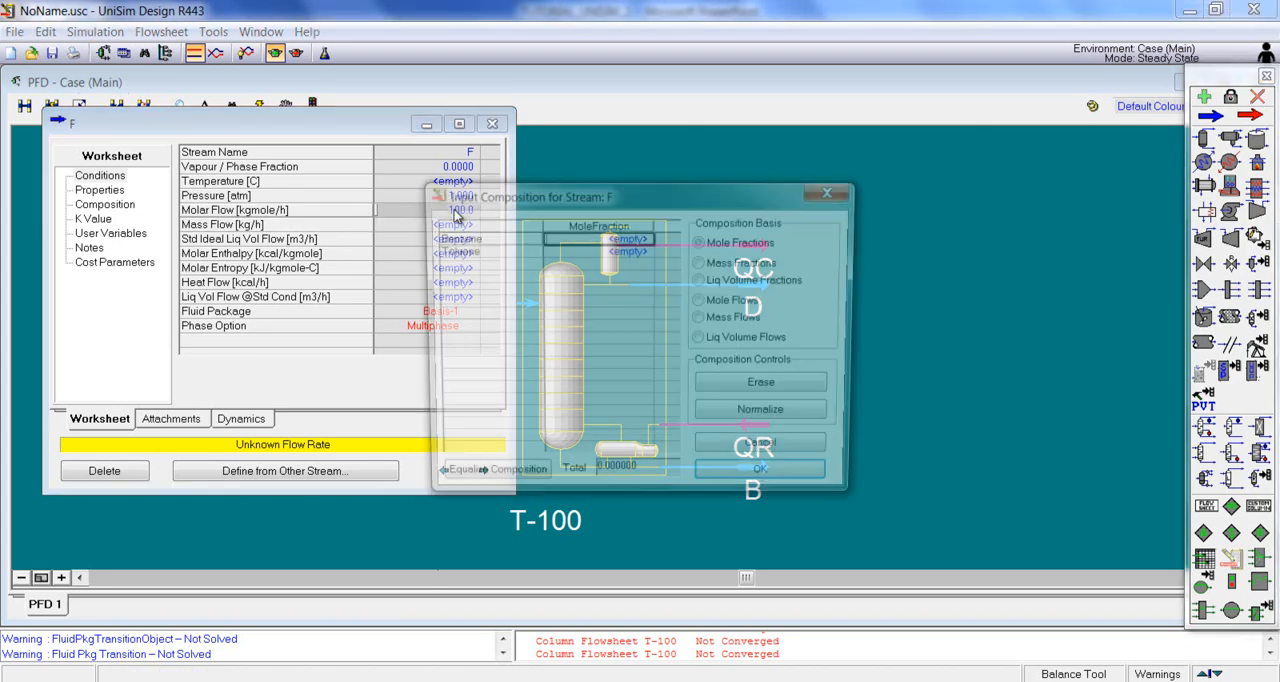
pyautogui.write('0.6')
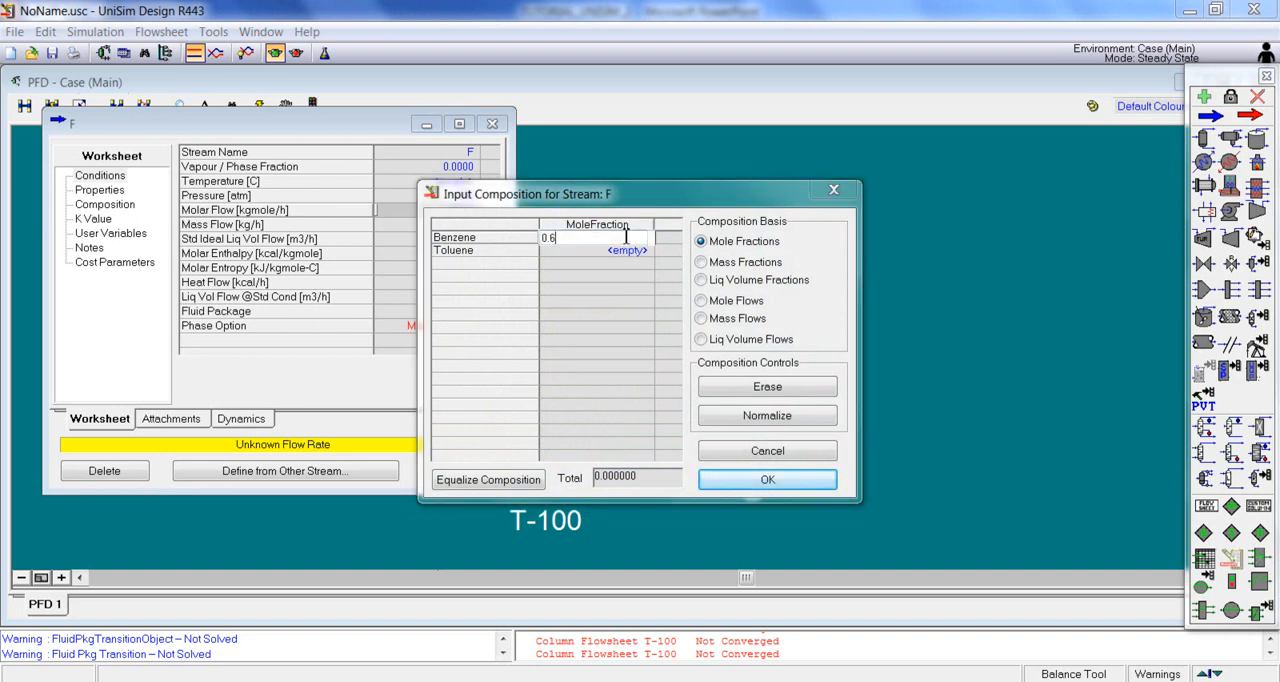
pyautogui.press('Return')
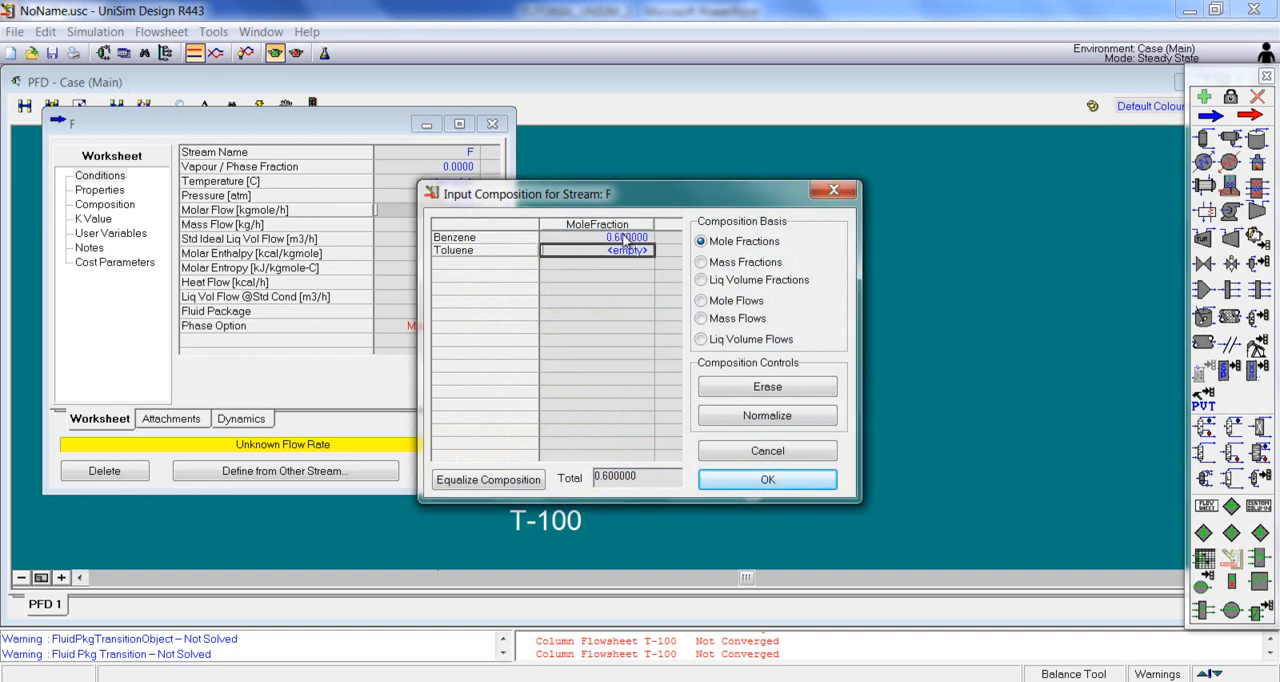
pyautogui.write('0.4')
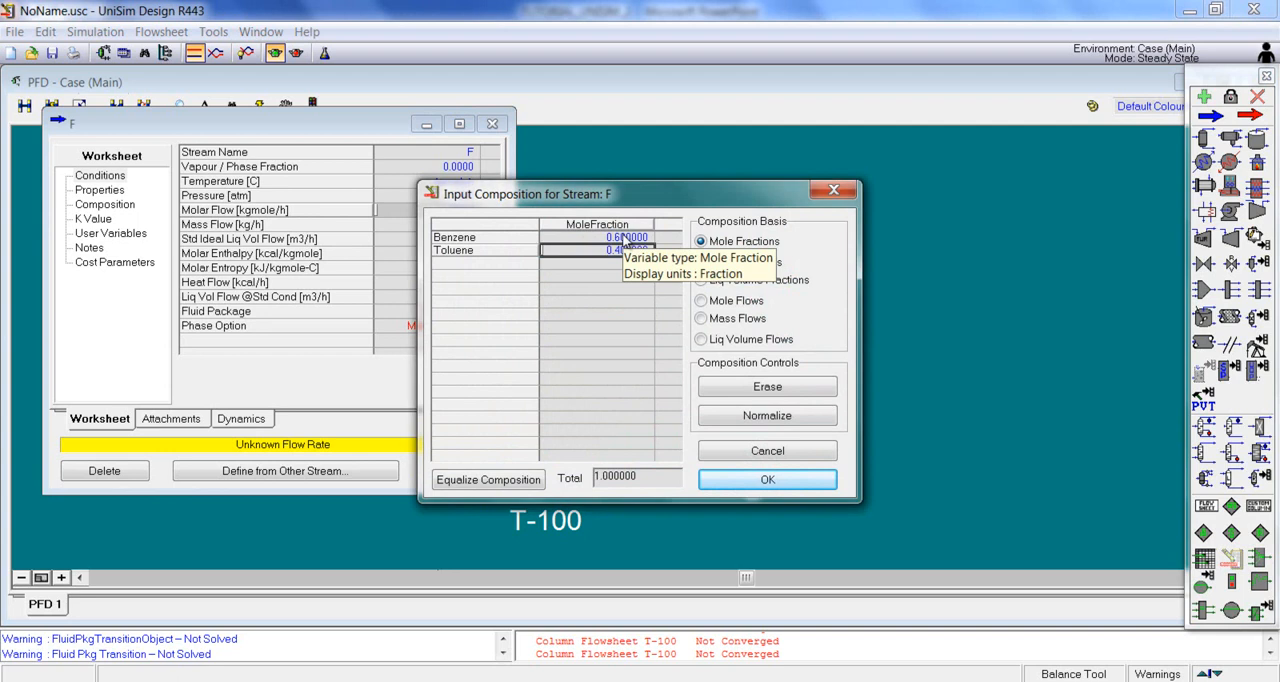
pyautogui.press('Return')
pyautogui.click(790, 484)
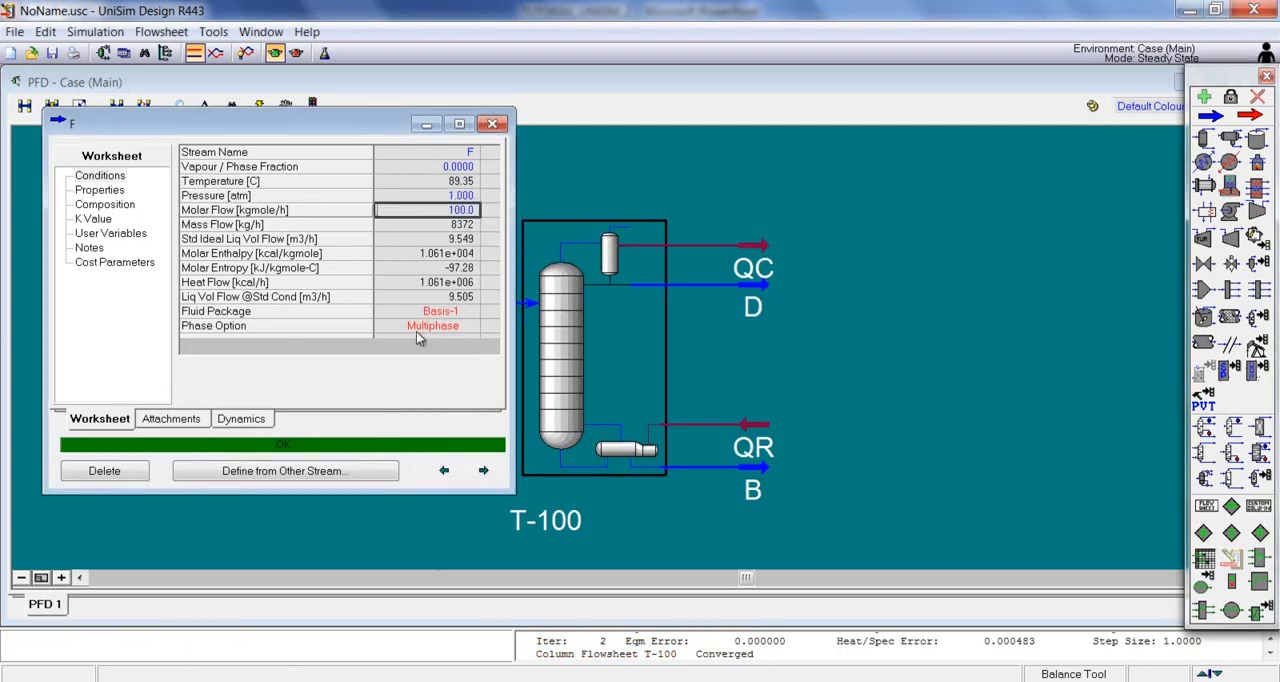
pyautogui.moveTo(455, 189)
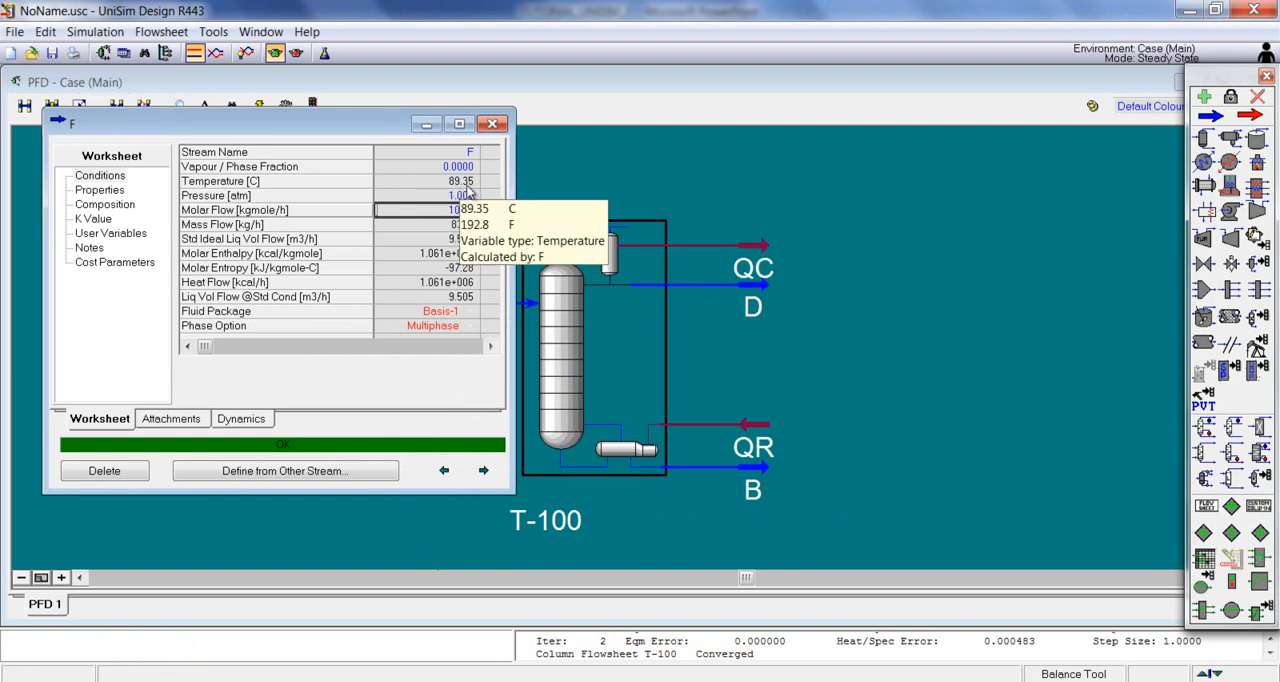
pyautogui.click(492, 123)
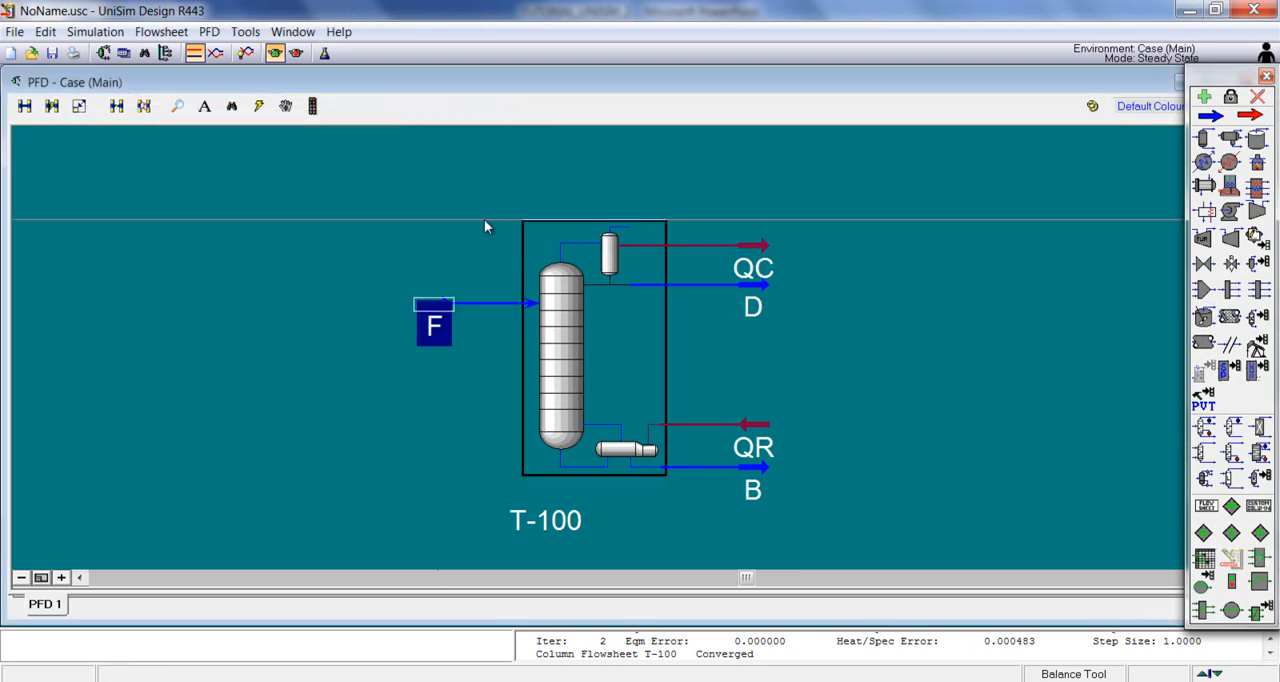
# Step: Examine the temperatures, pressures and flows of streams F, B and D in column T-100's worksheet
pyautogui.click(889, 349)
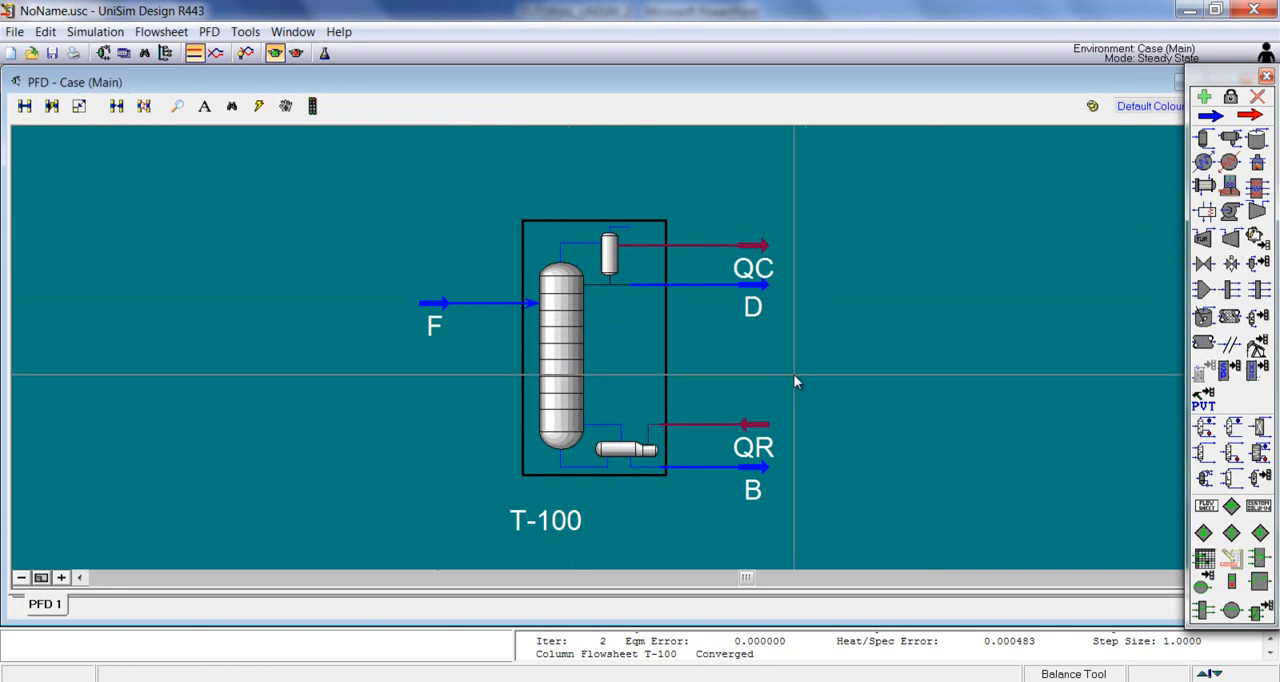
pyautogui.doubleClick(568, 366)
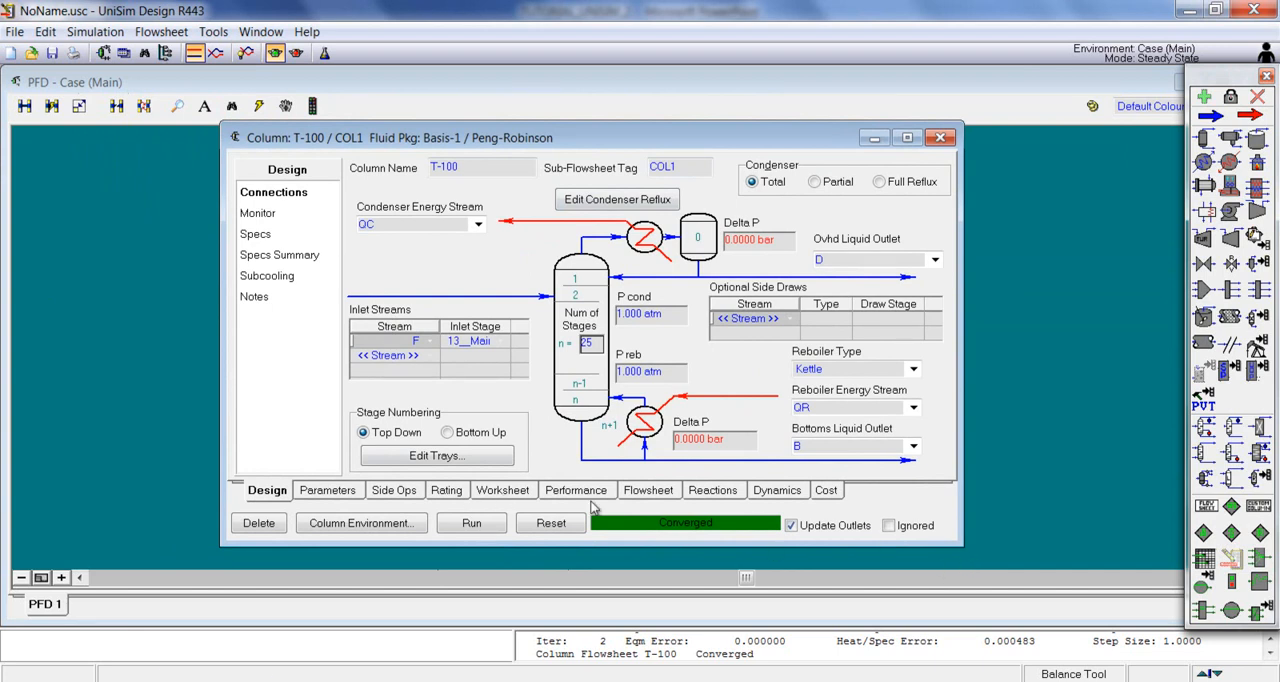
pyautogui.click(522, 494)
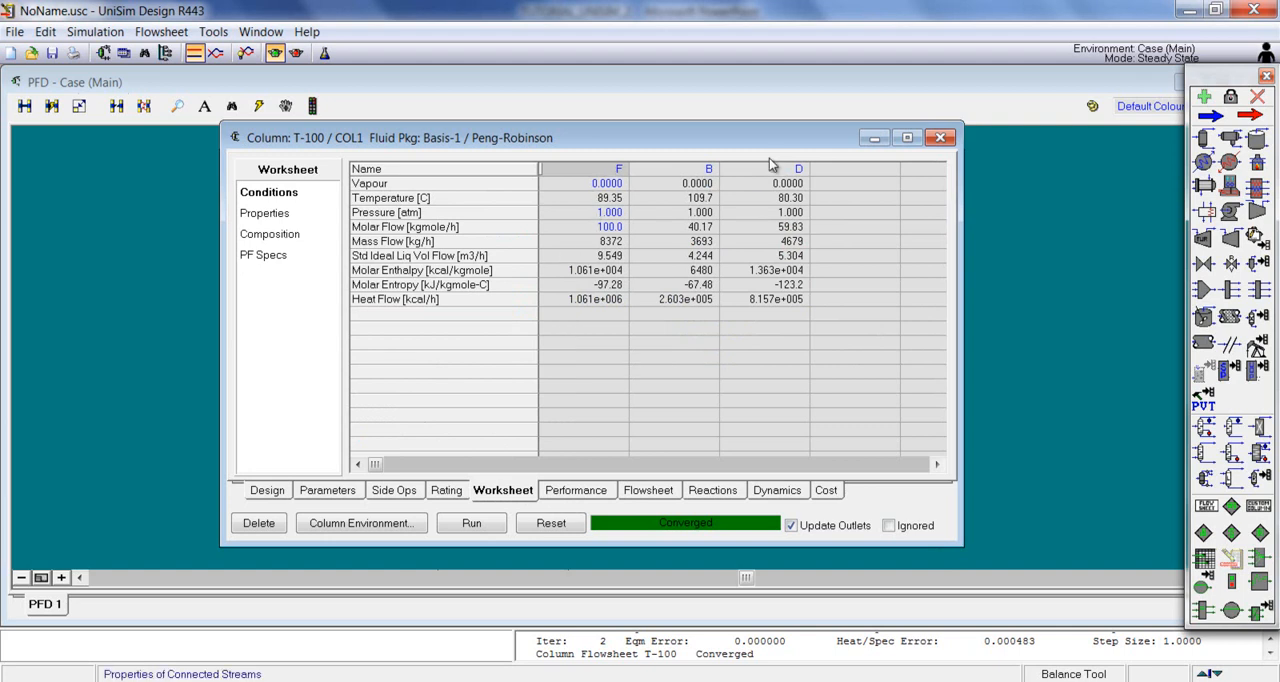
pyautogui.moveTo(607, 265)
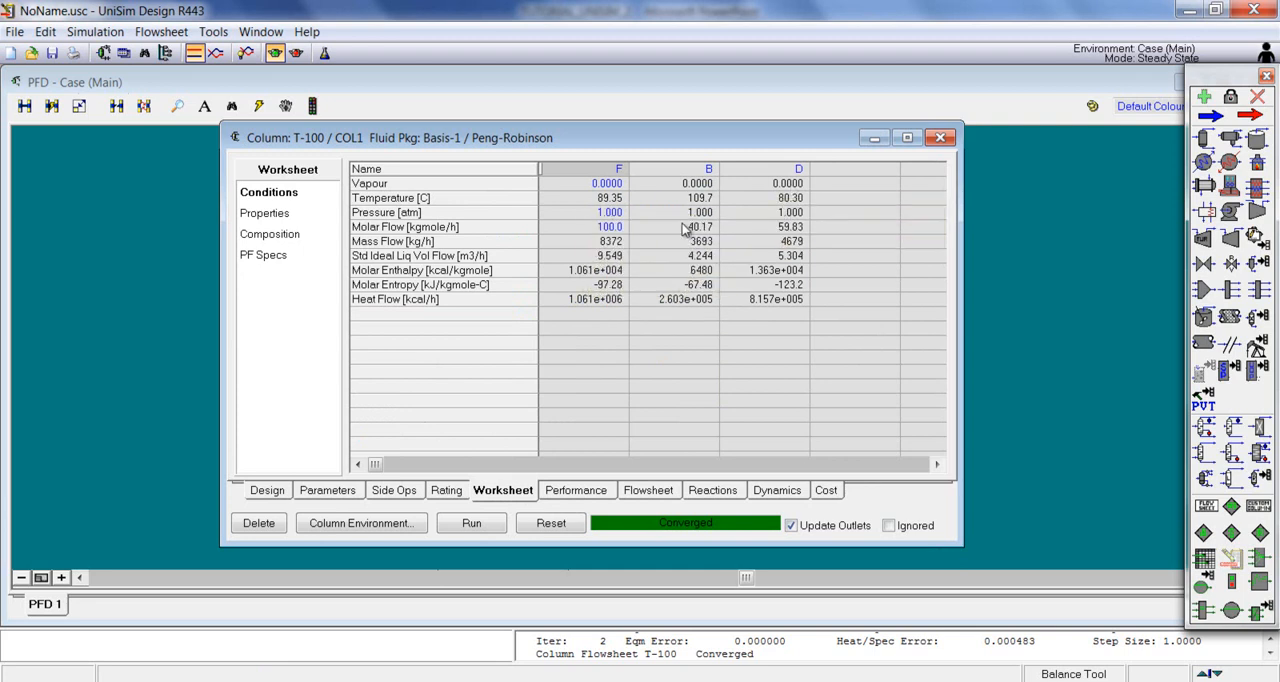
pyautogui.moveTo(597, 219)
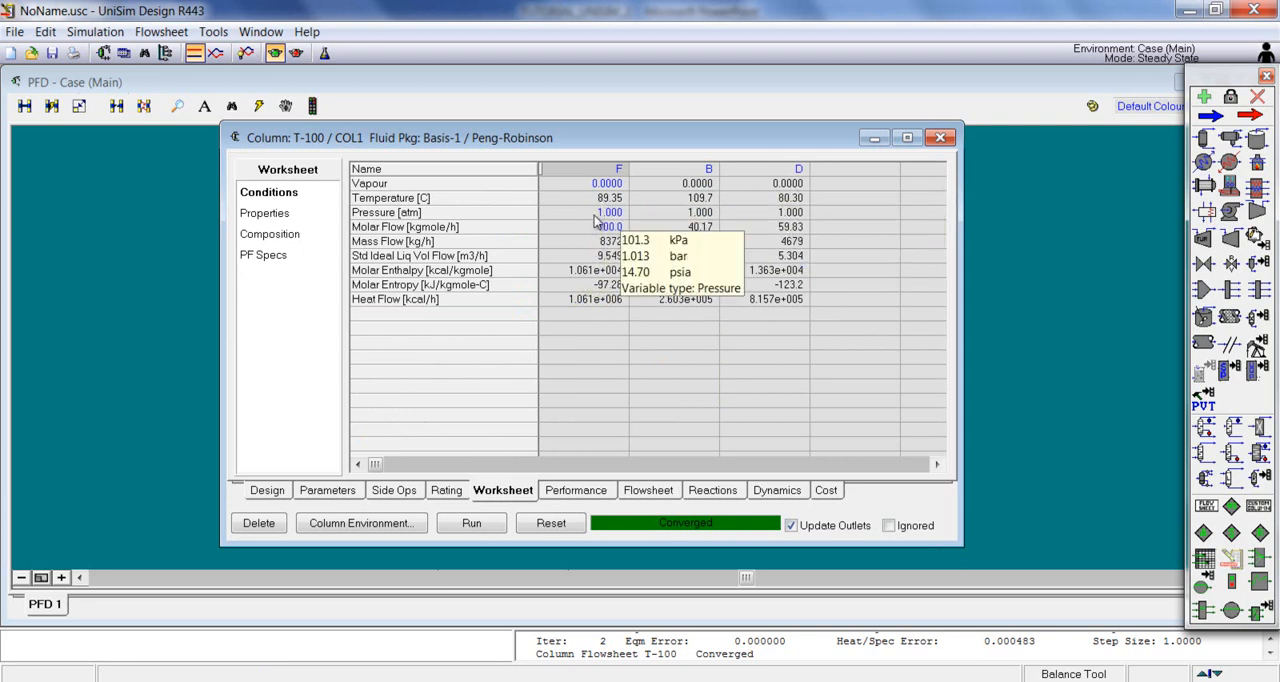
pyautogui.moveTo(689, 273)
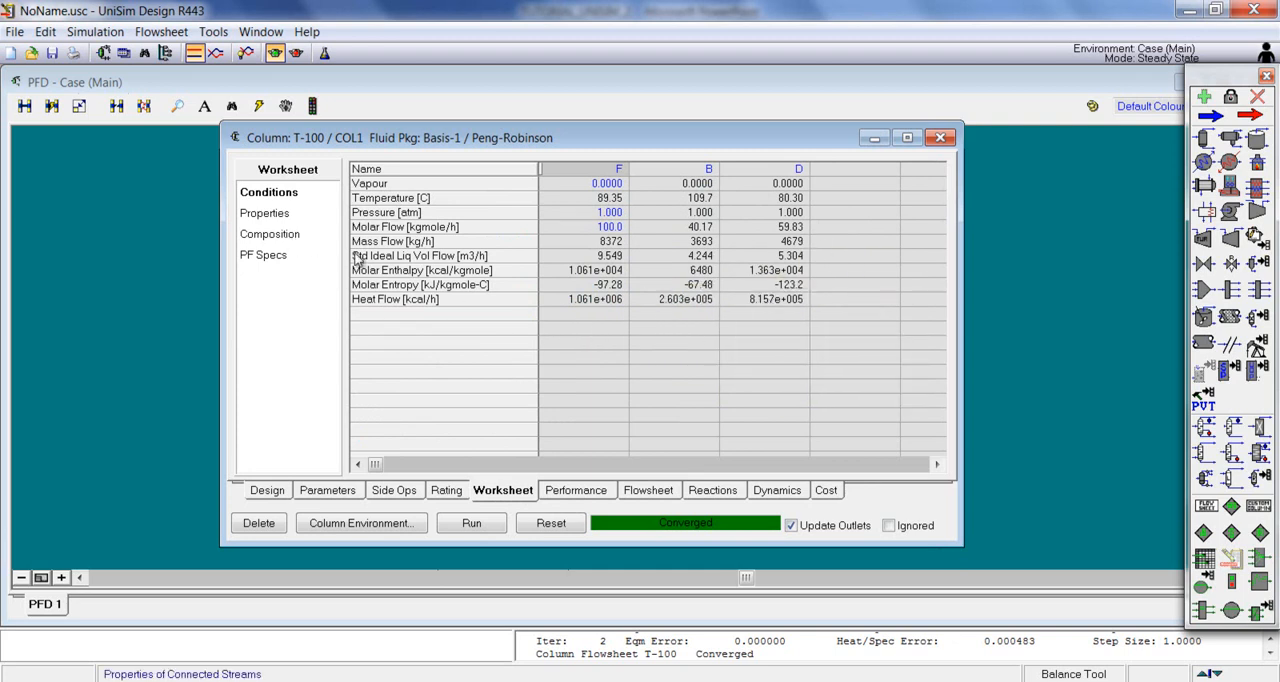
# Step: Review the benzene and toluene mole fractions of streams F, B and D, enlarging and repositioning the column window
pyautogui.click(290, 236)
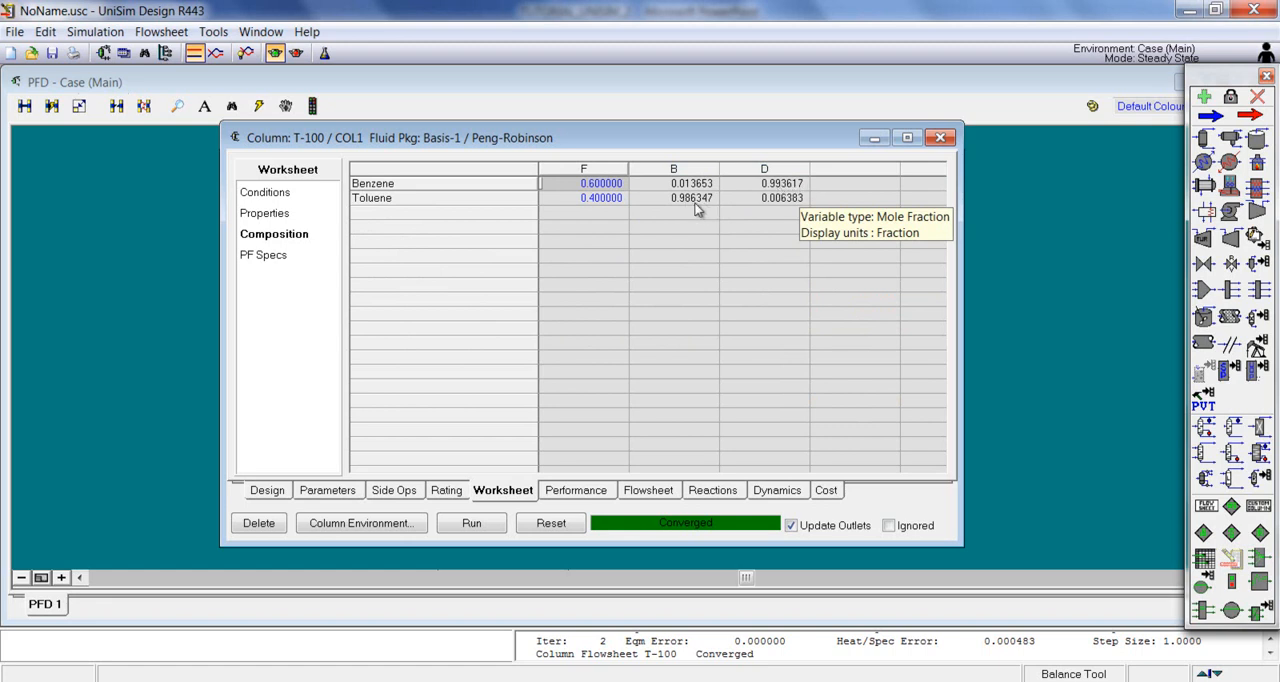
pyautogui.click(784, 257)
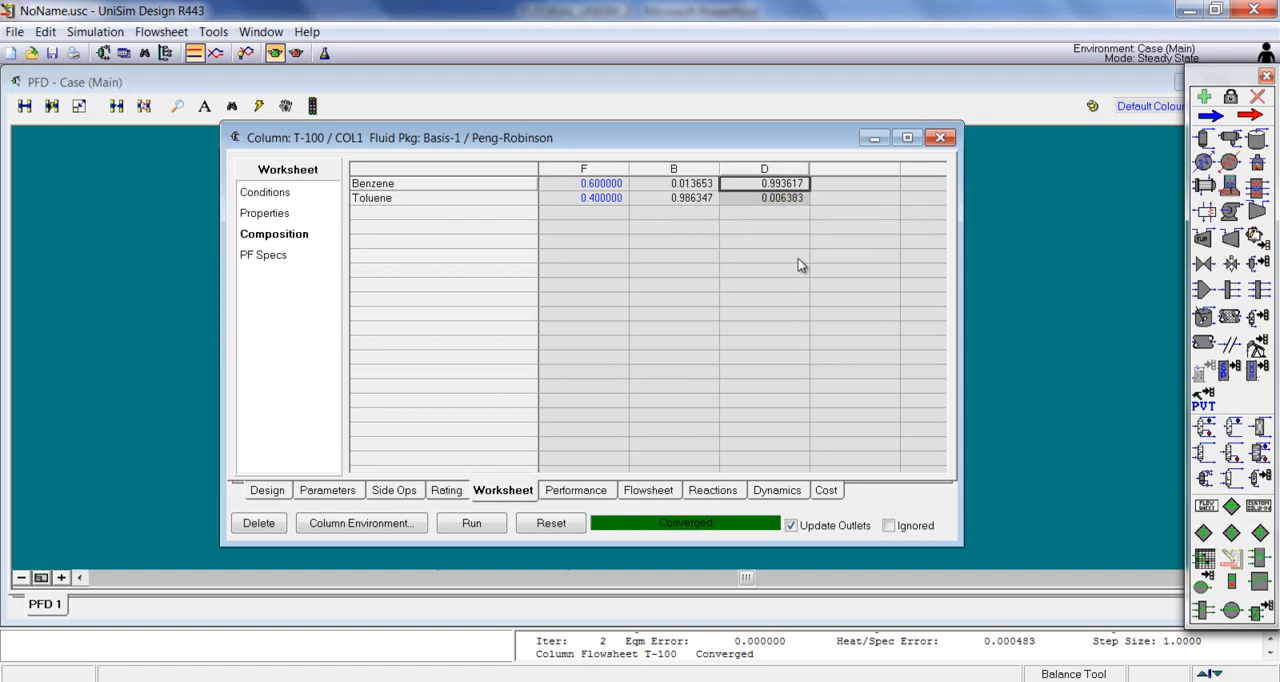
pyautogui.moveTo(960, 546); pyautogui.dragTo(1000, 563)
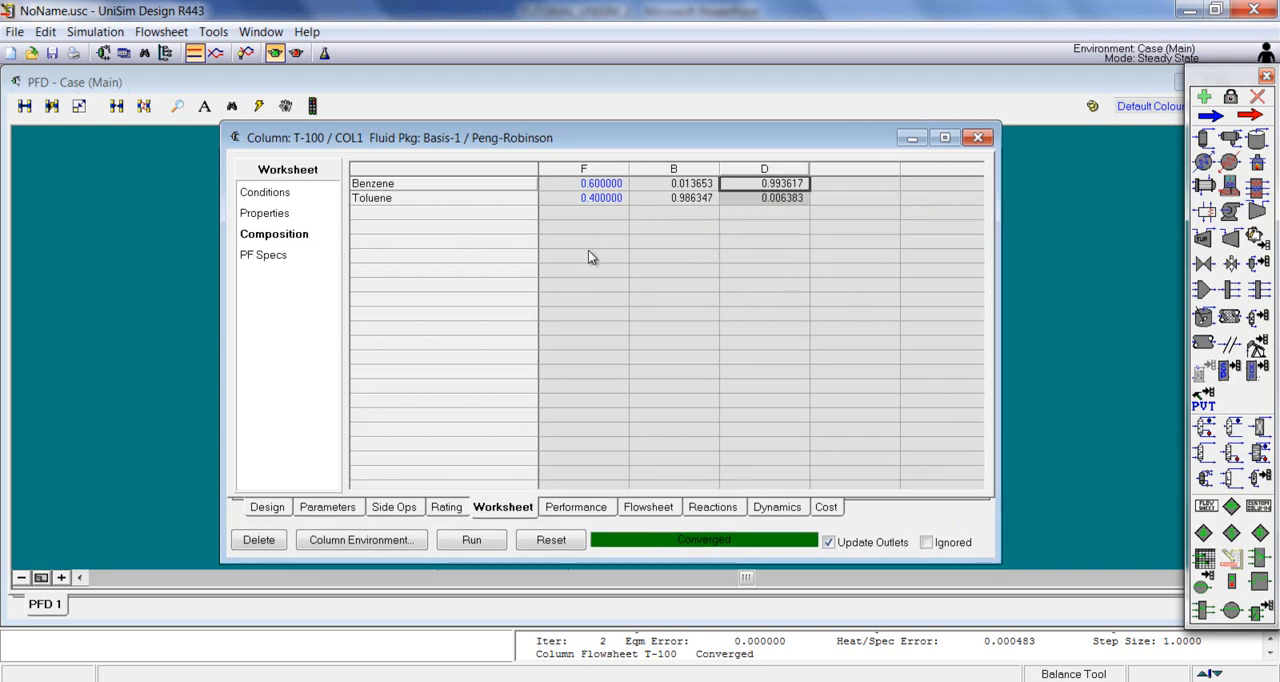
pyautogui.moveTo(581, 137); pyautogui.dragTo(554, 105)
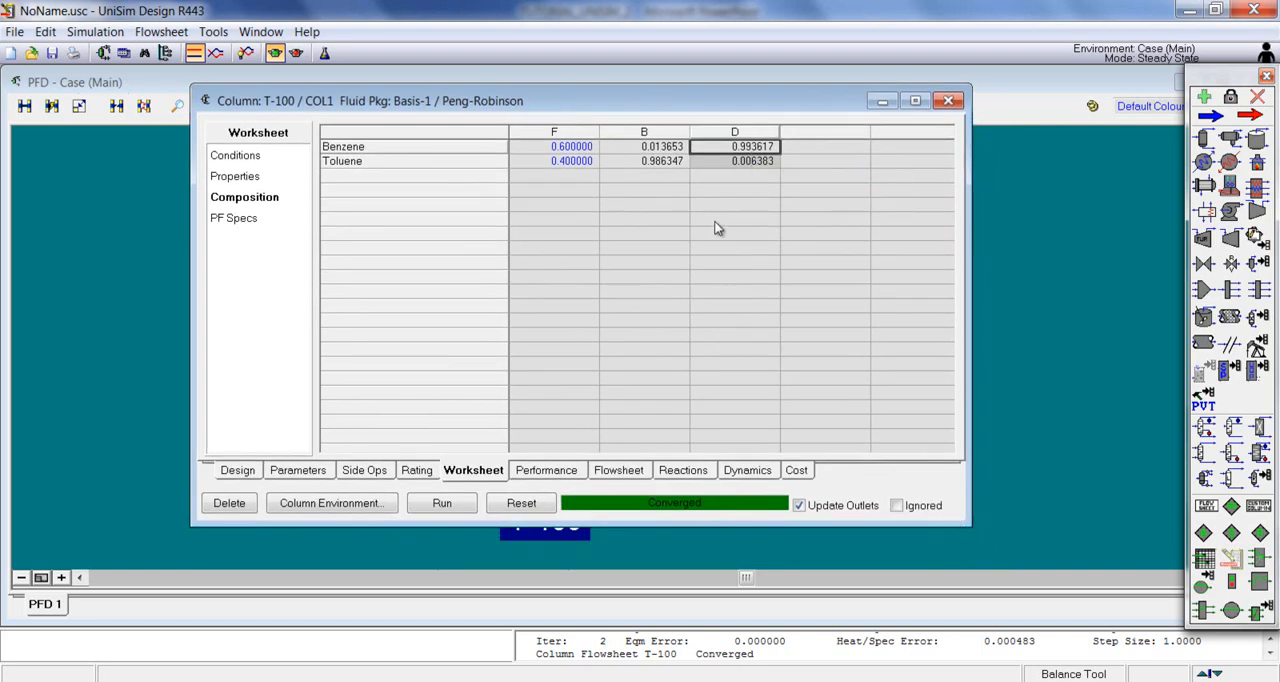
pyautogui.moveTo(966, 520); pyautogui.dragTo(1038, 557)
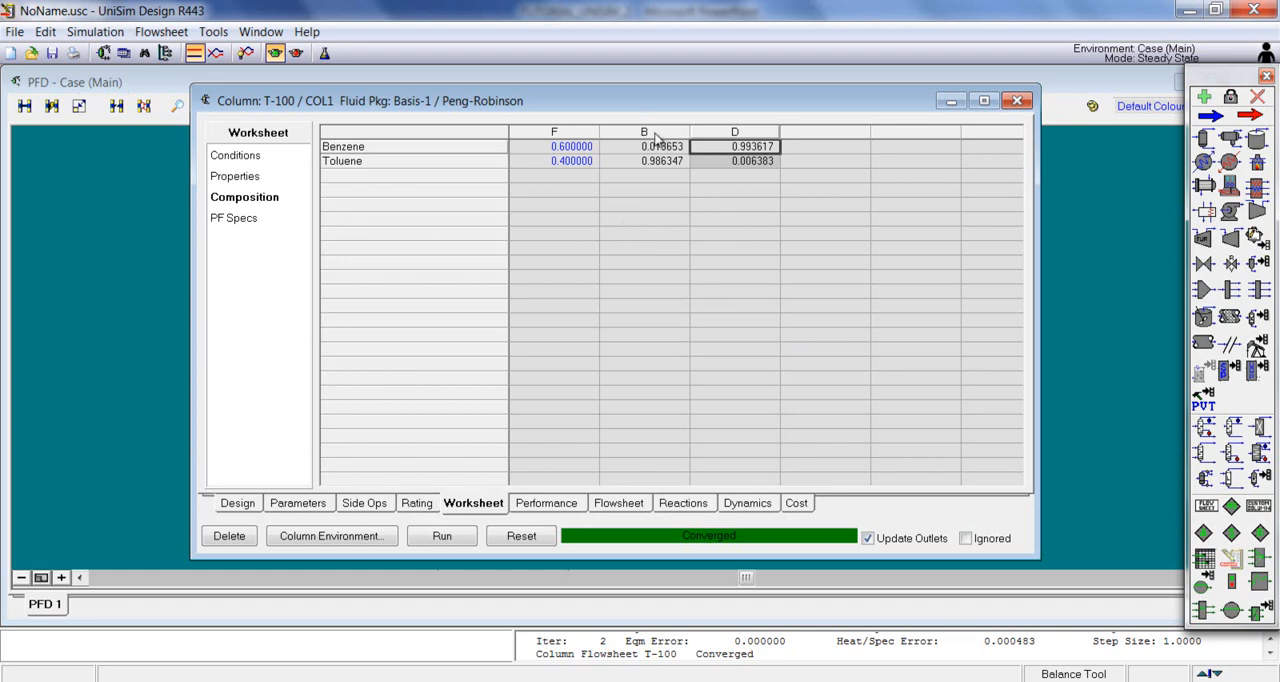
pyautogui.moveTo(630, 106); pyautogui.dragTo(632, 100)
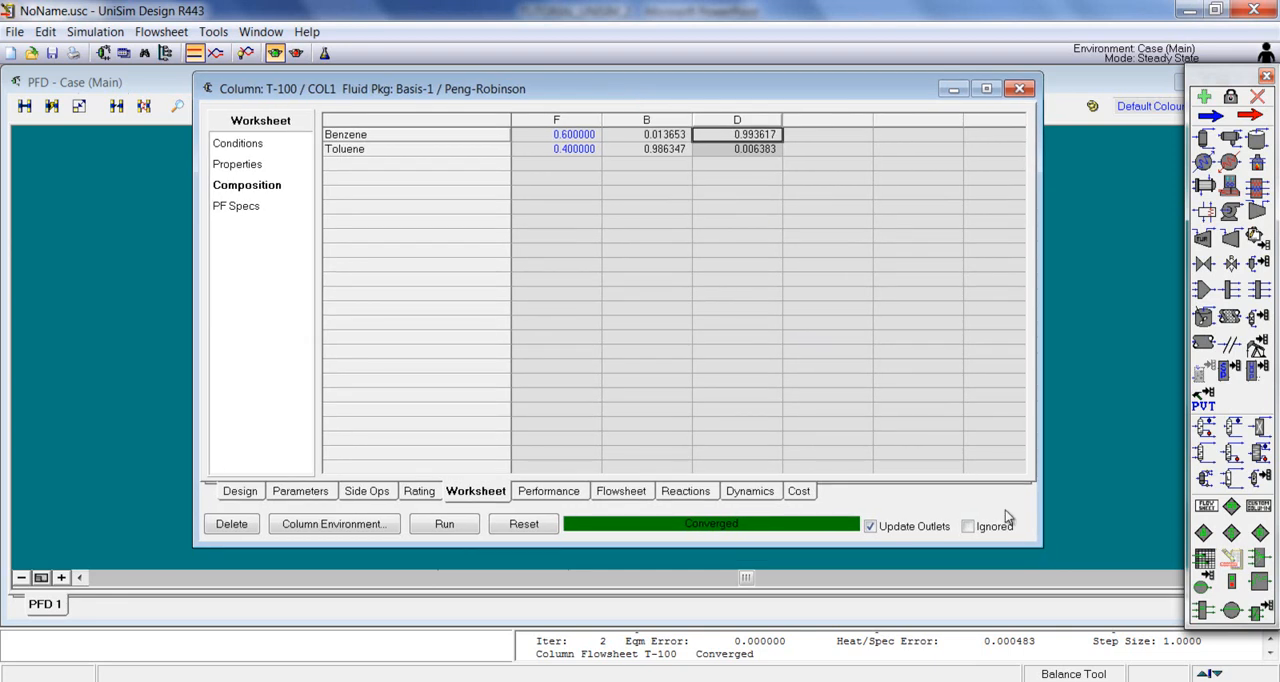
pyautogui.moveTo(1037, 542); pyautogui.dragTo(1046, 557)
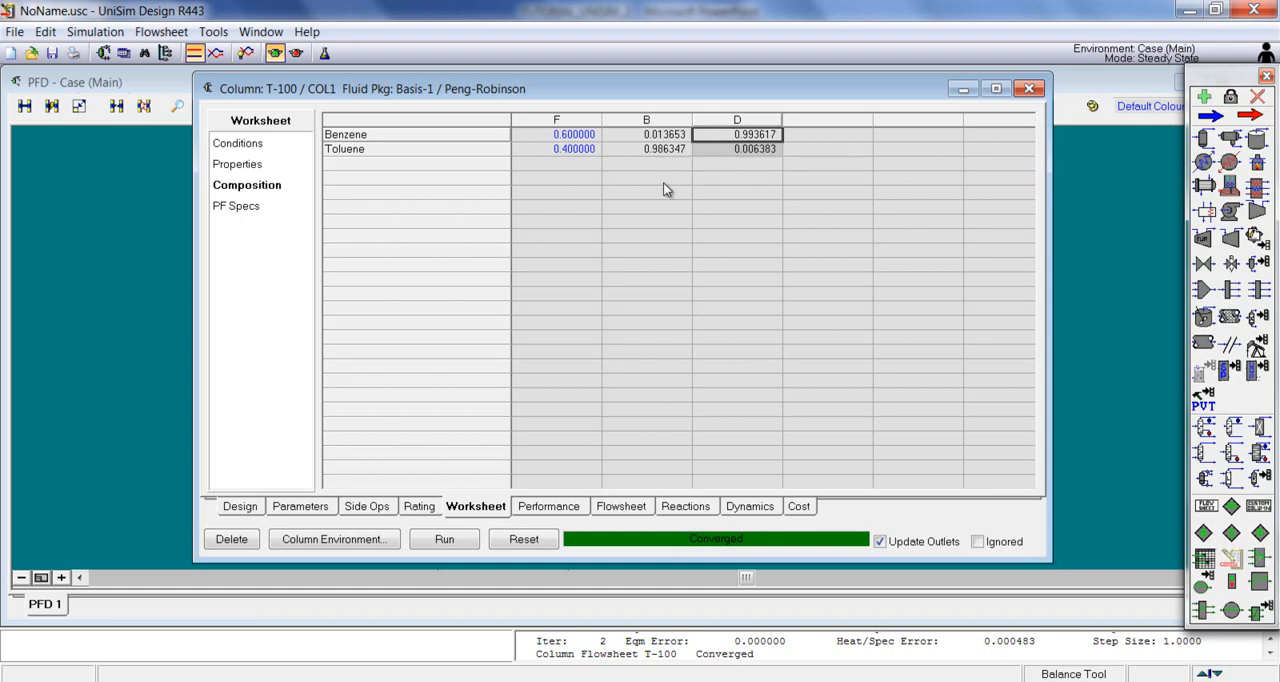
# Step: Open the Distillate Rate specification details among the column's design specs
pyautogui.click(249, 508)
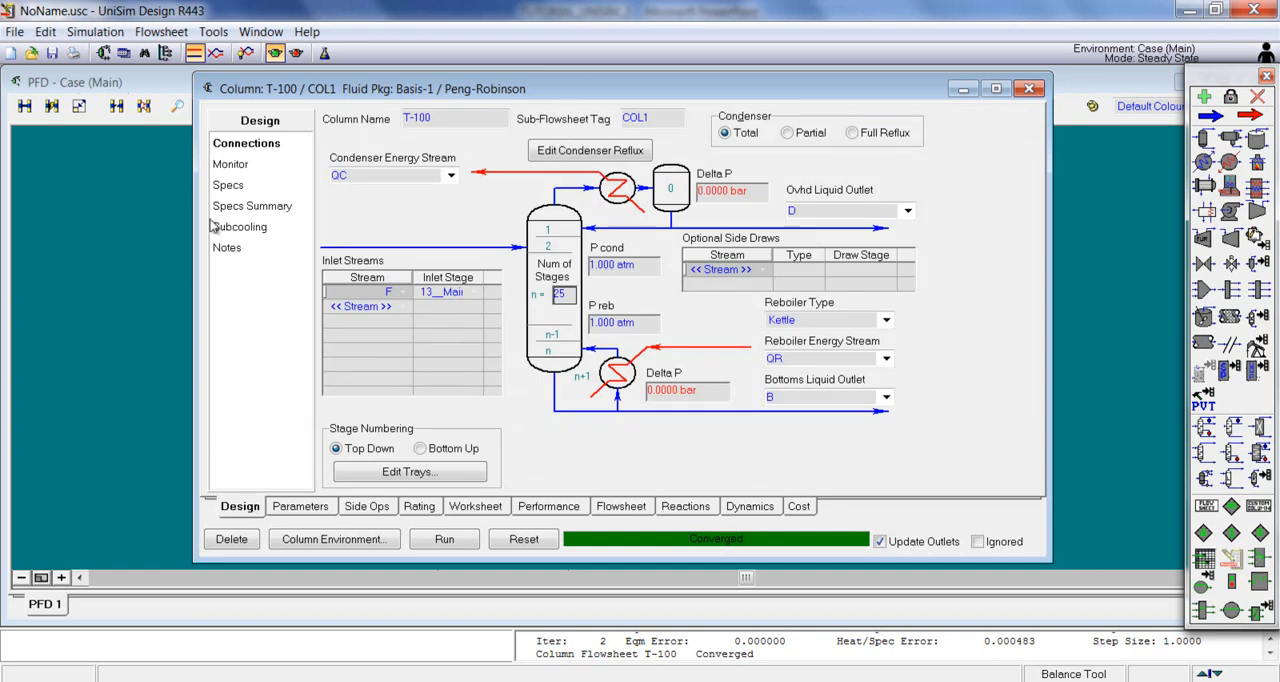
pyautogui.click(229, 187)
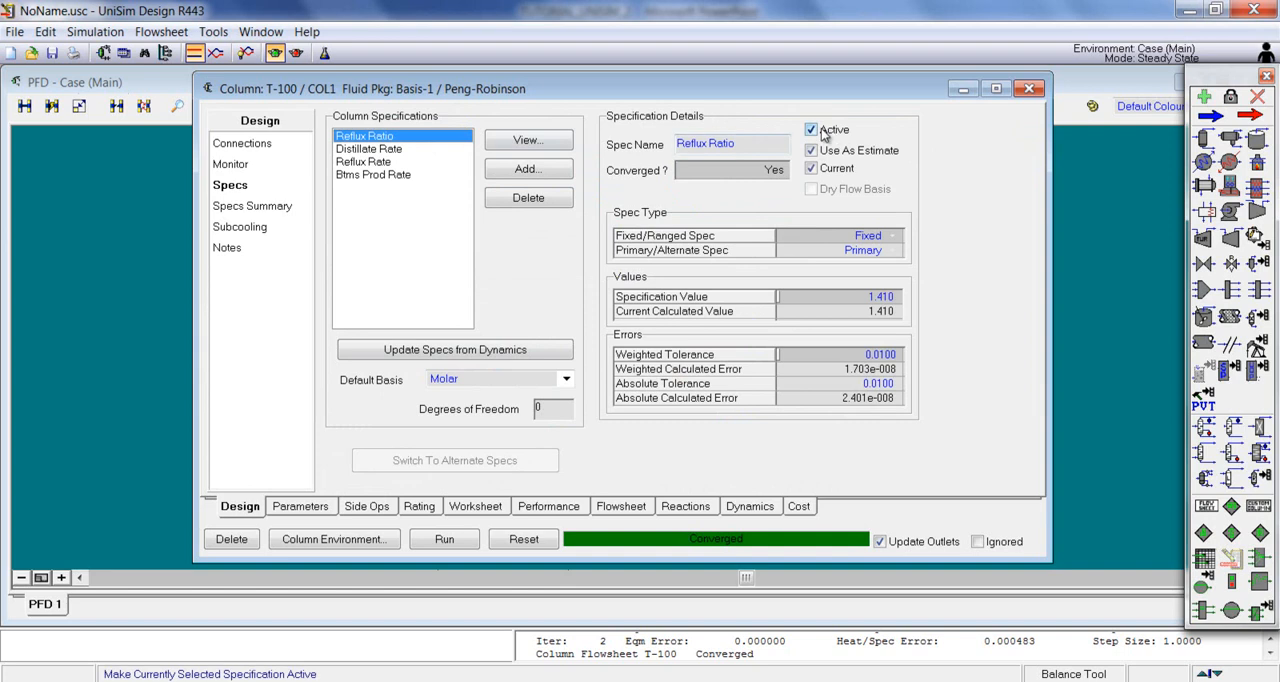
pyautogui.click(386, 149)
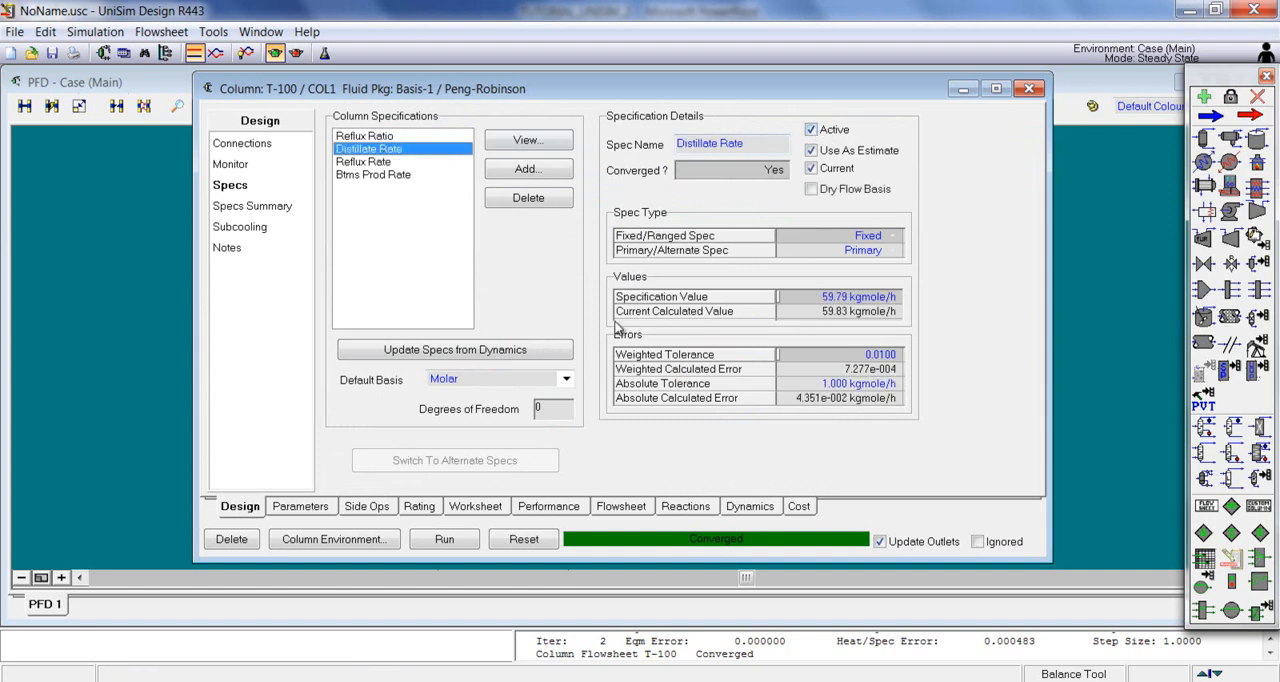
# Step: Deactivate the Reflux Ratio and Distillate Rate specifications of column T-100
pyautogui.click(425, 135)
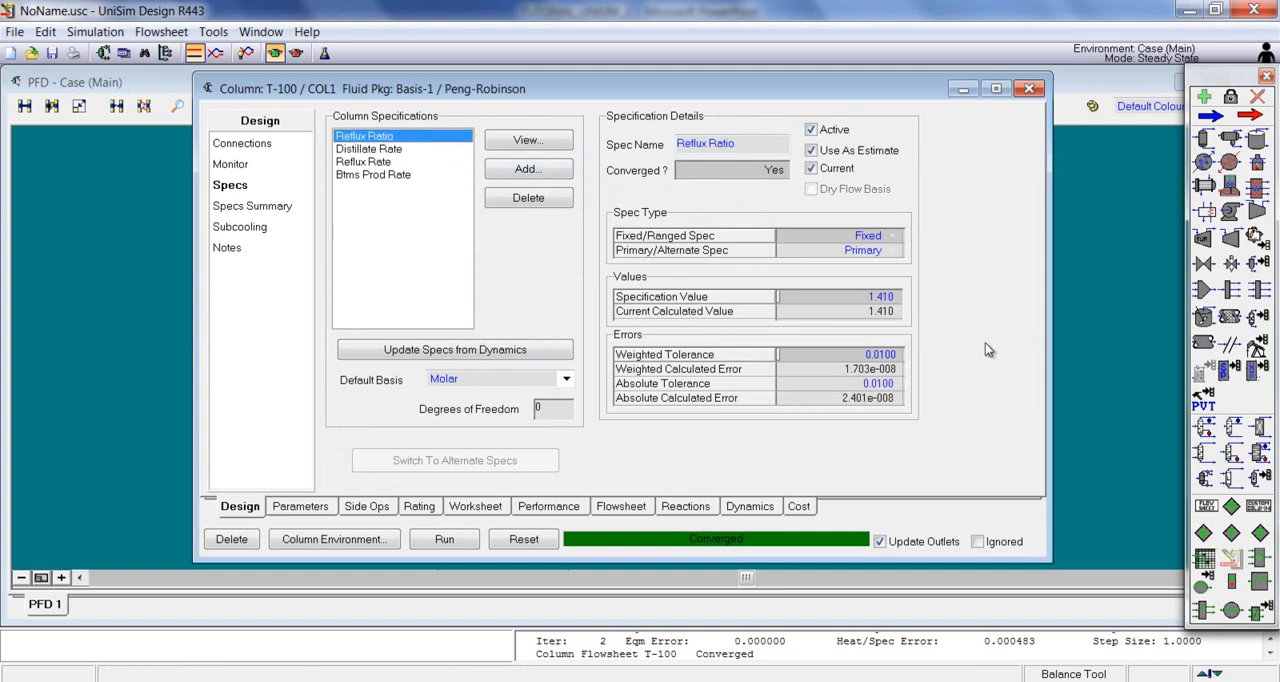
pyautogui.click(812, 130)
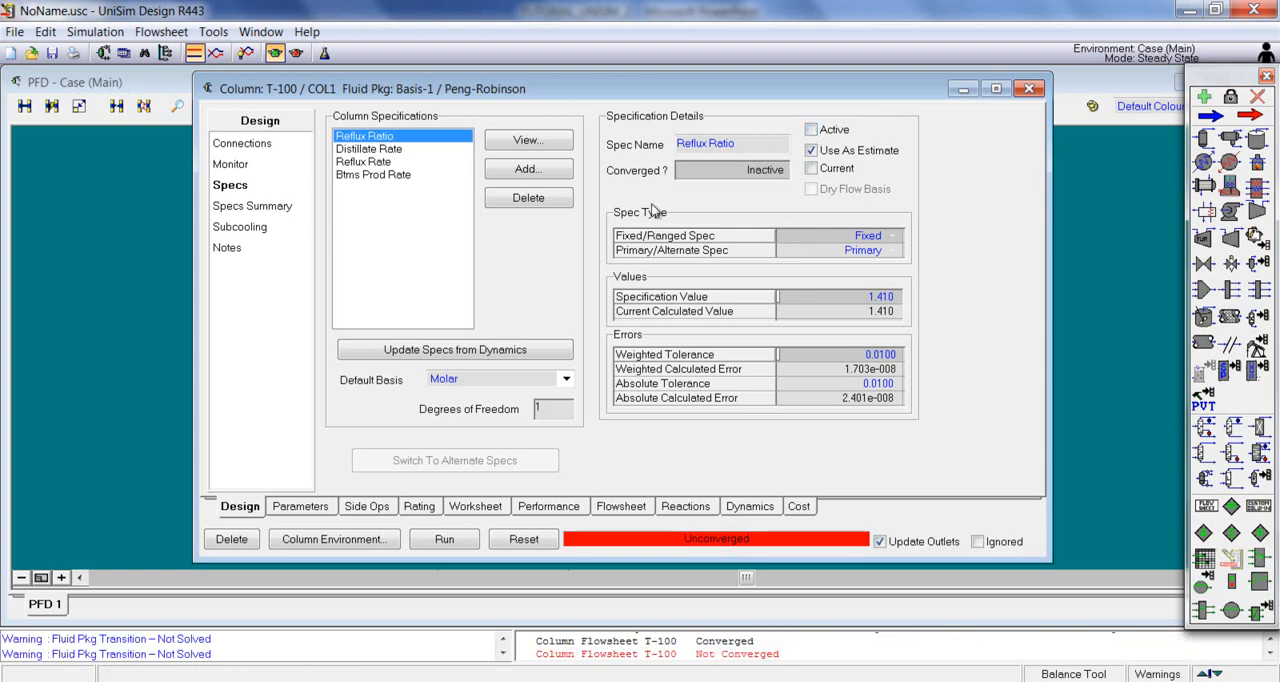
pyautogui.click(411, 147)
pyautogui.click(812, 129)
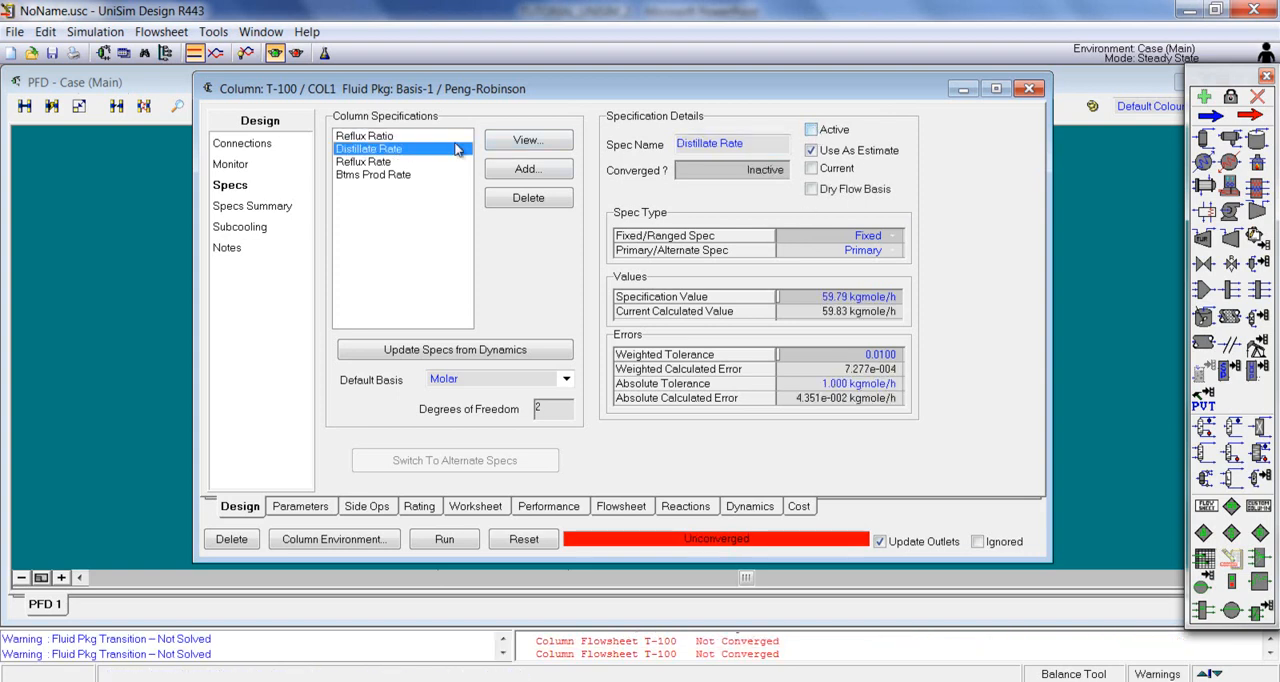
pyautogui.click(397, 137)
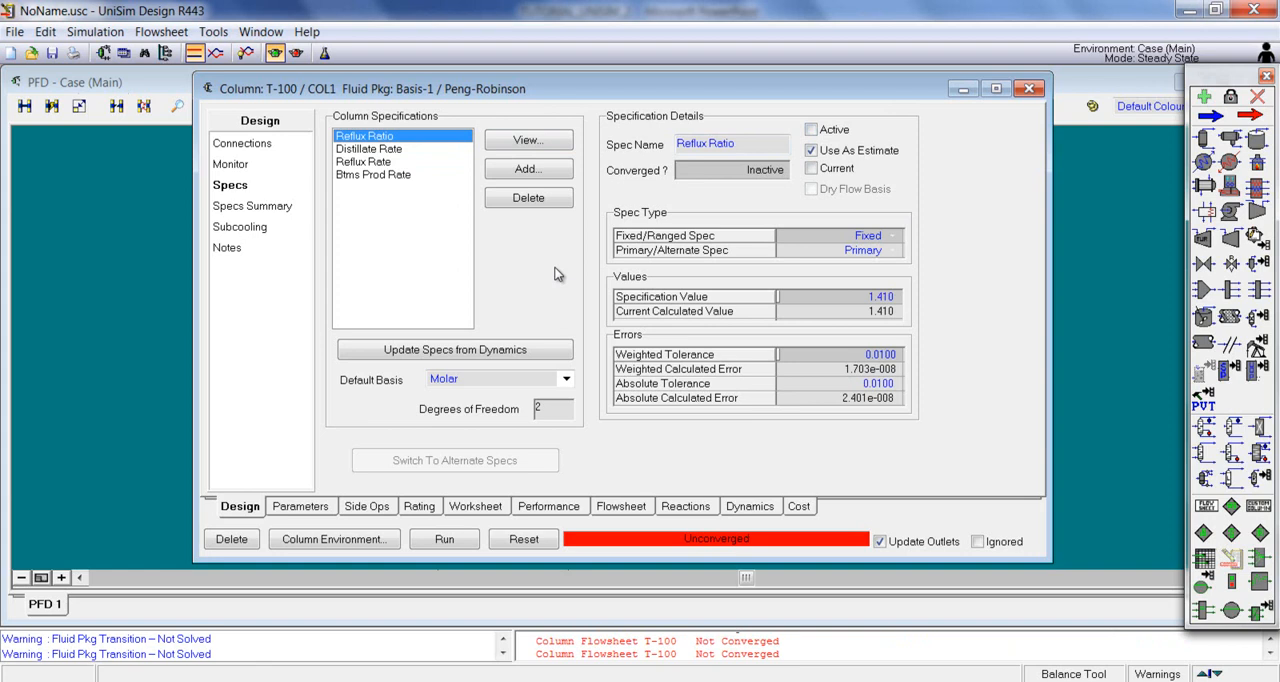
pyautogui.click(527, 169)
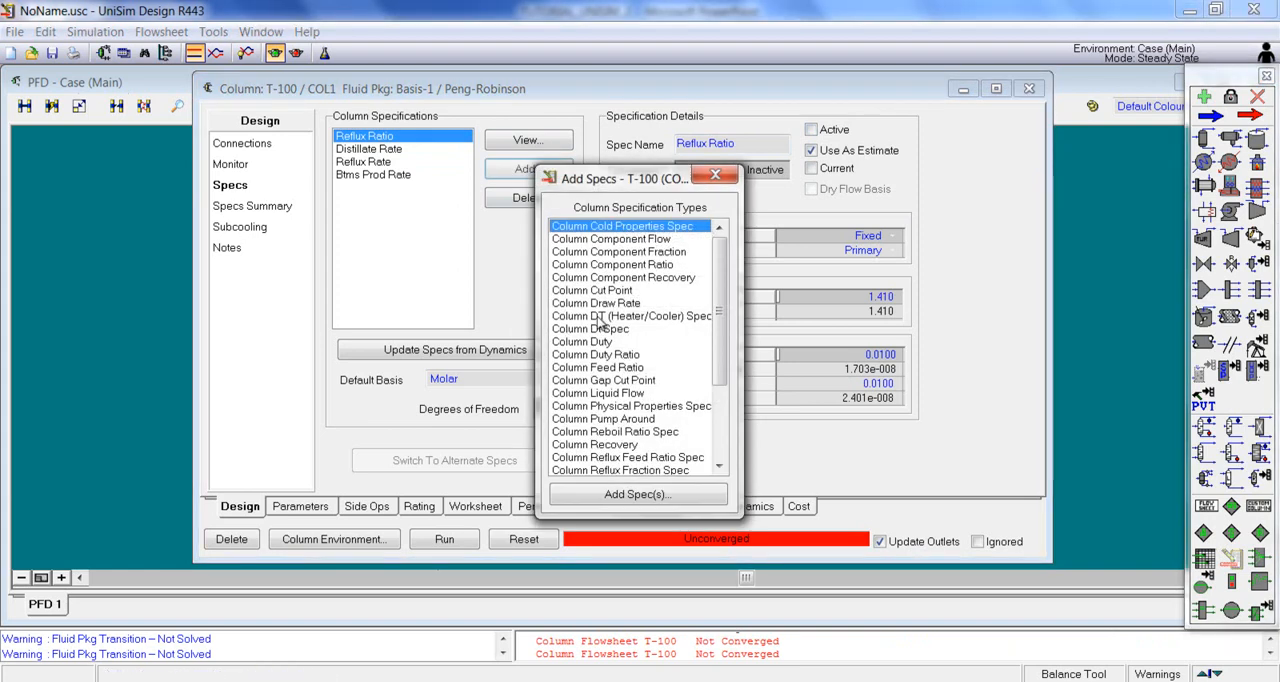
pyautogui.click(638, 253)
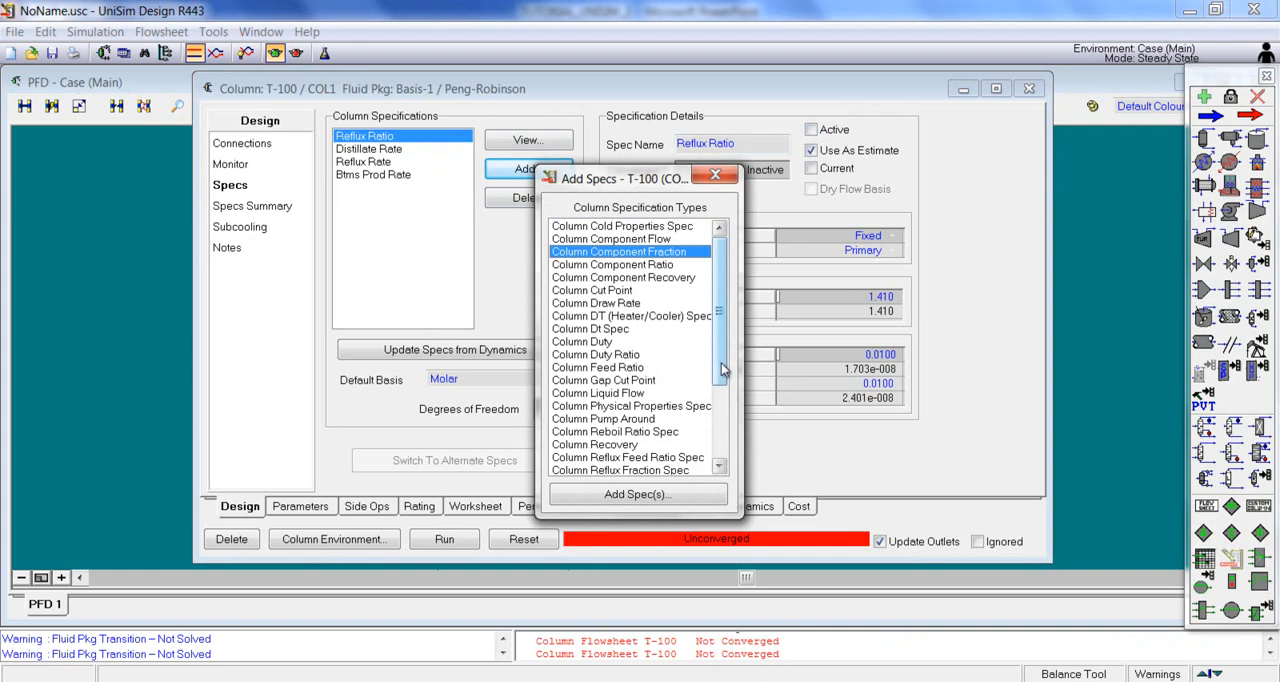
pyautogui.click(670, 497)
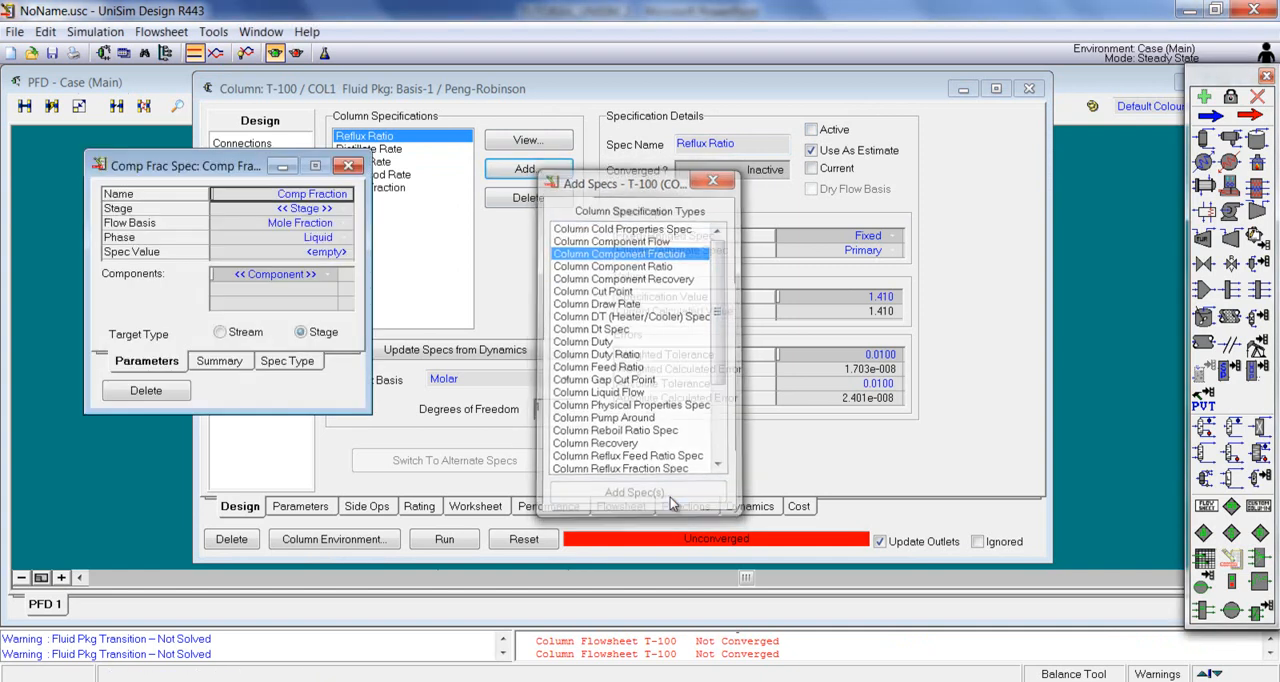
pyautogui.moveTo(236, 170); pyautogui.dragTo(314, 170)
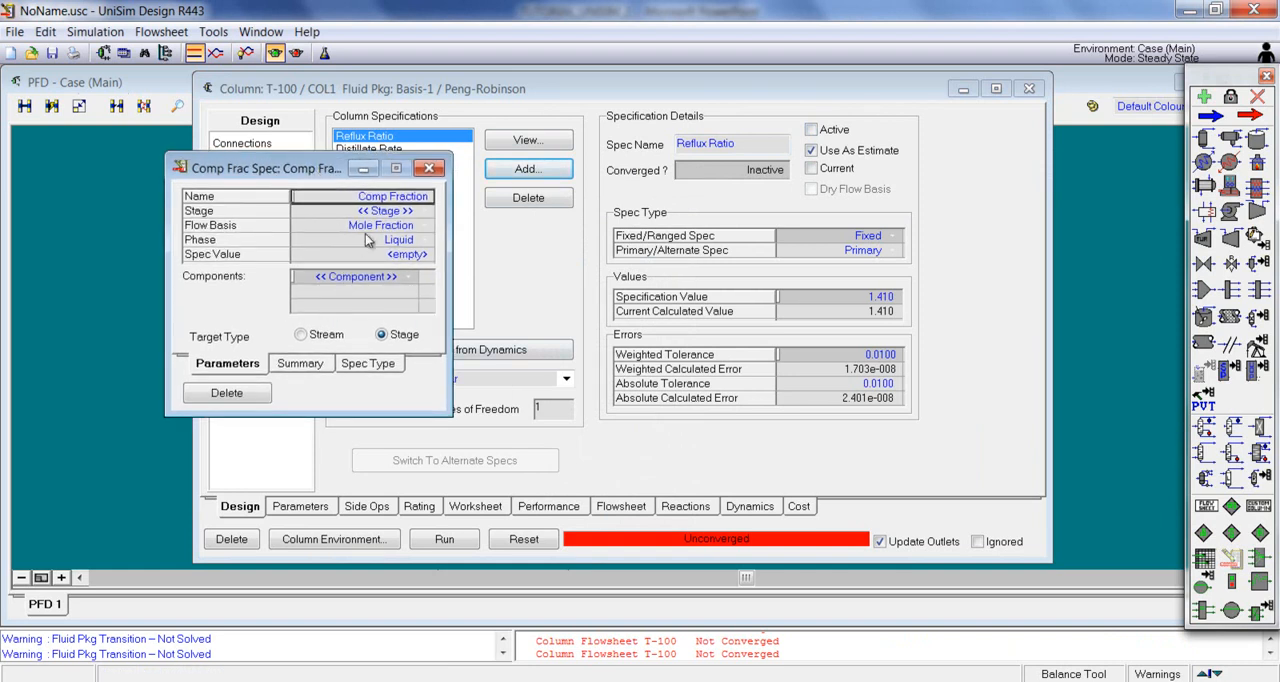
pyautogui.click(326, 336)
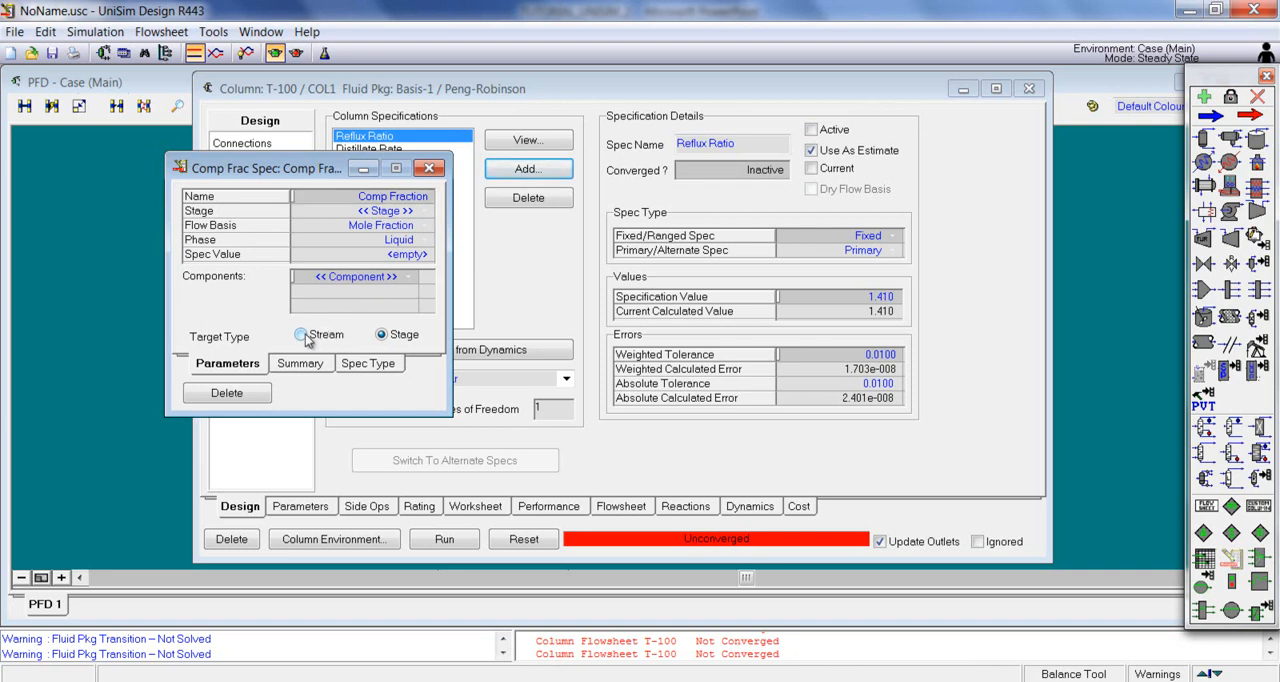
pyautogui.click(426, 211)
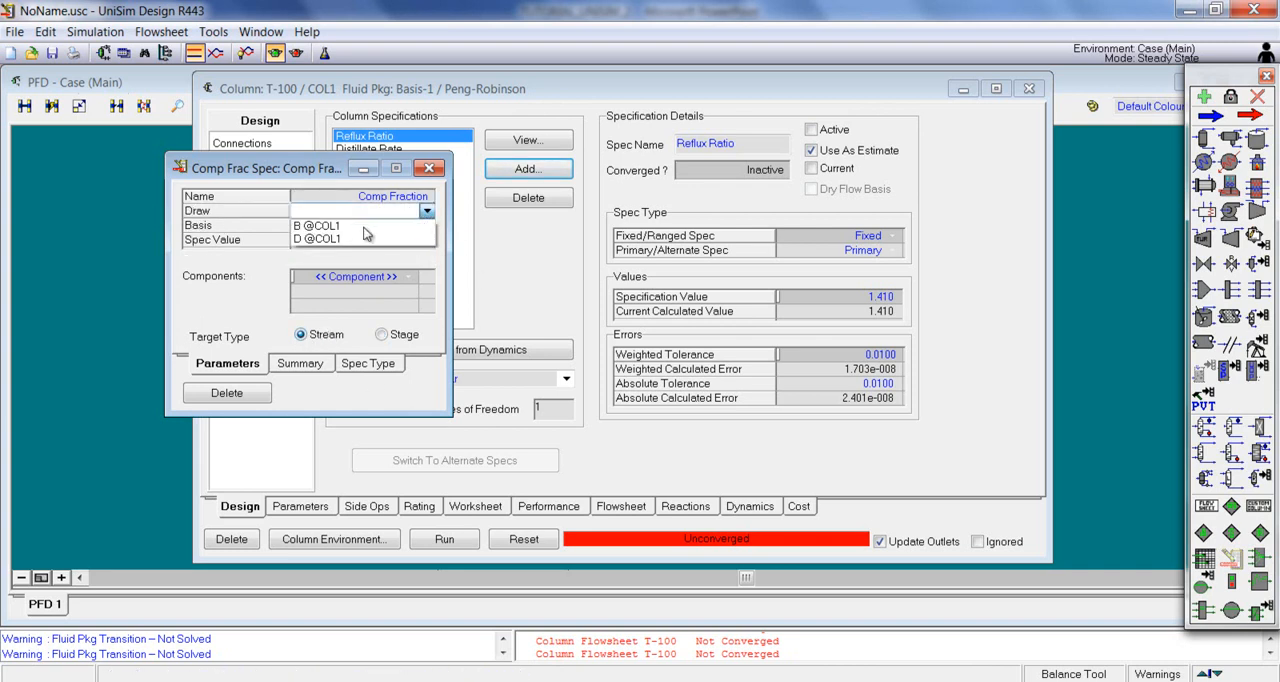
pyautogui.click(318, 240)
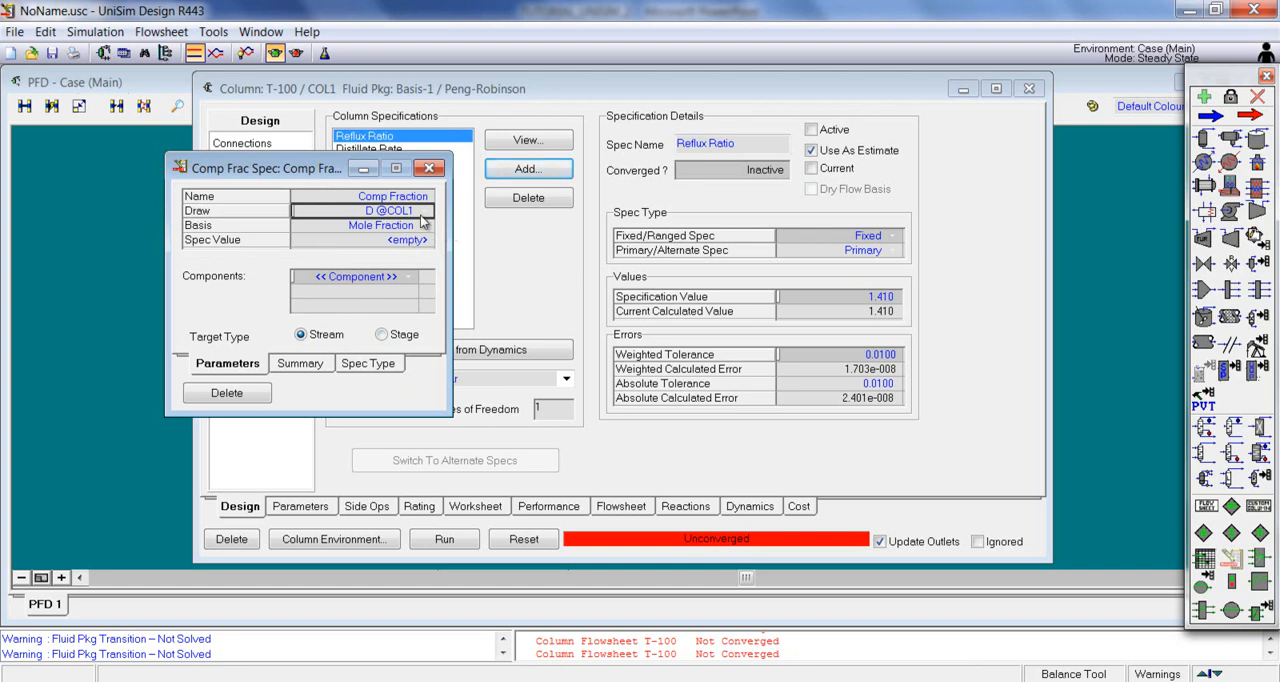
# Step: Set the new component fraction specification to Benzene with a value of 0.99, and close its window
pyautogui.click(392, 279)
pyautogui.click(392, 279)
pyautogui.click(362, 278)
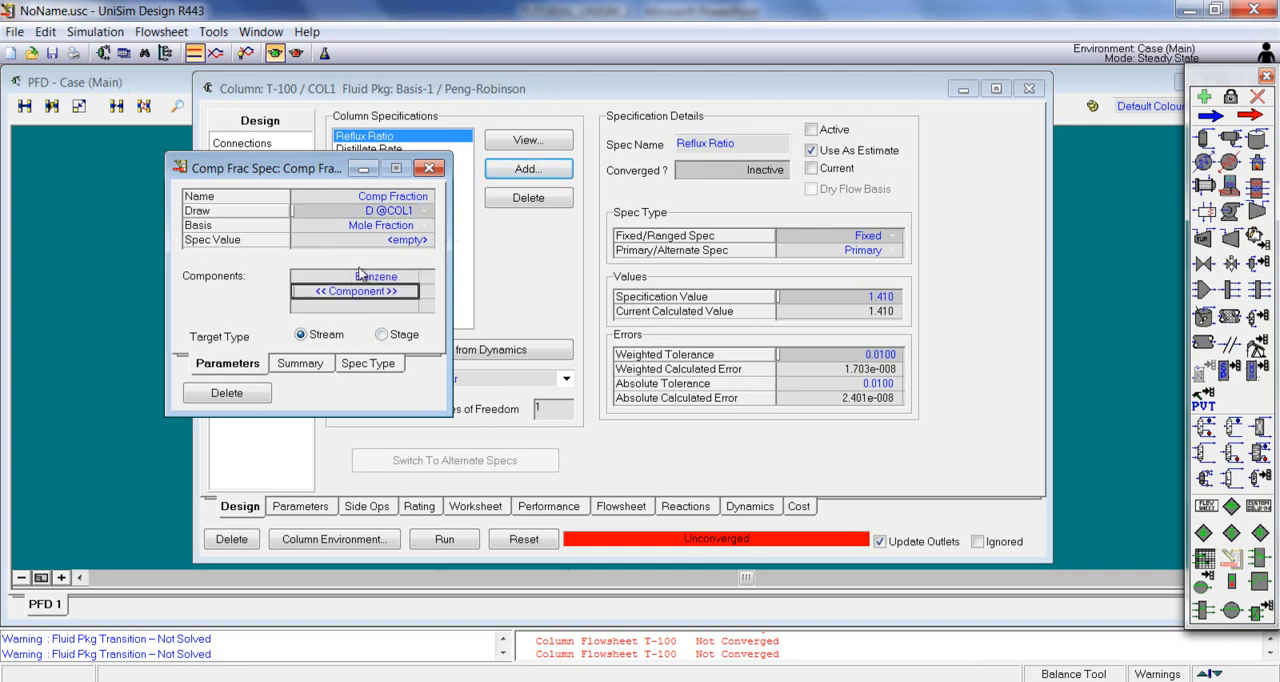
pyautogui.click(406, 240)
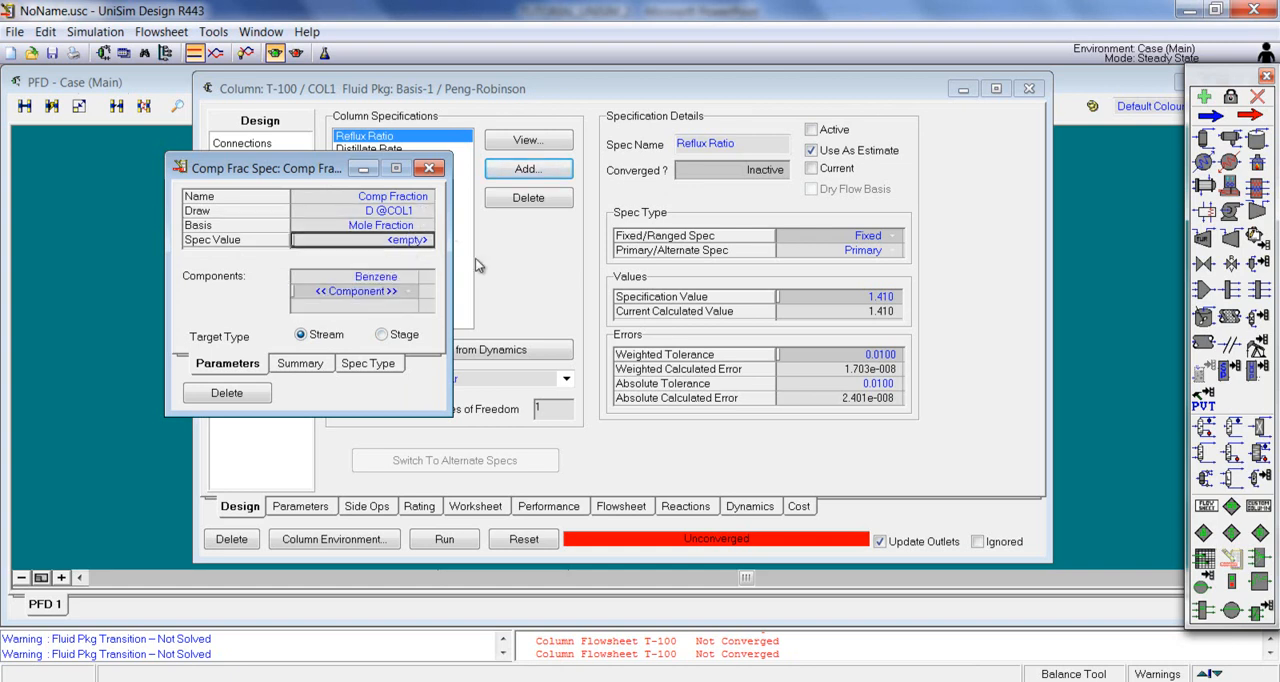
pyautogui.write('0.99')
pyautogui.press('Return')
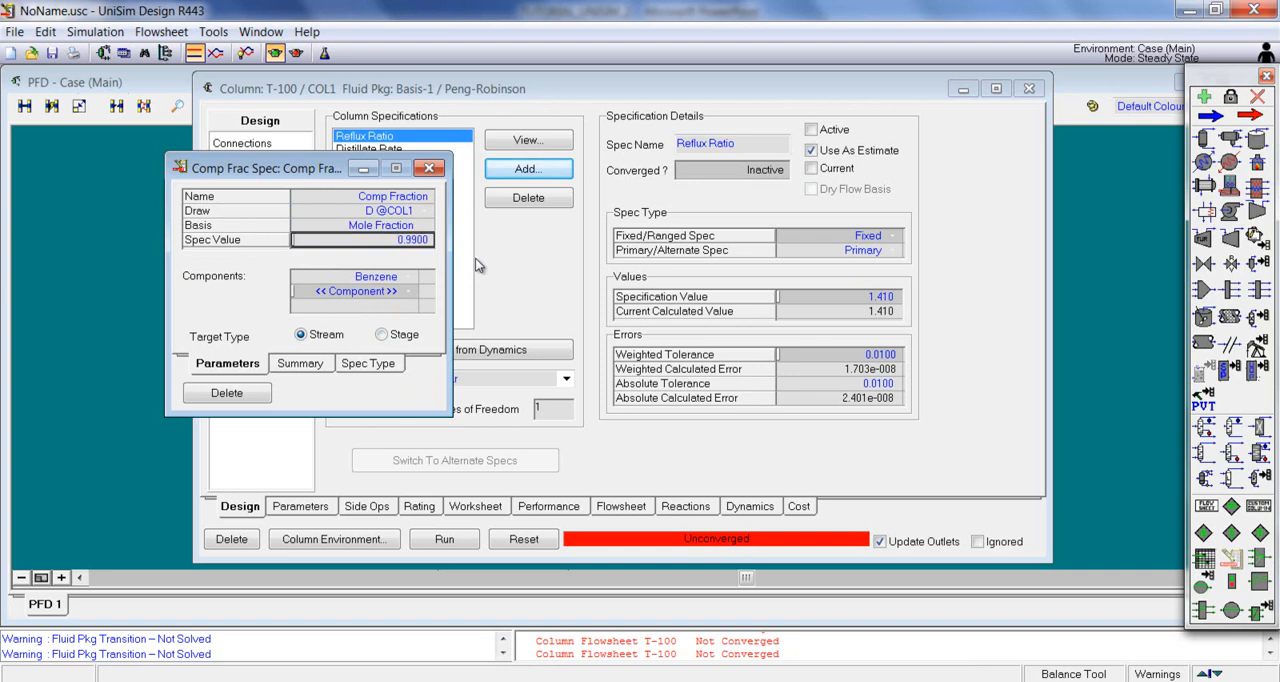
pyautogui.click(429, 168)
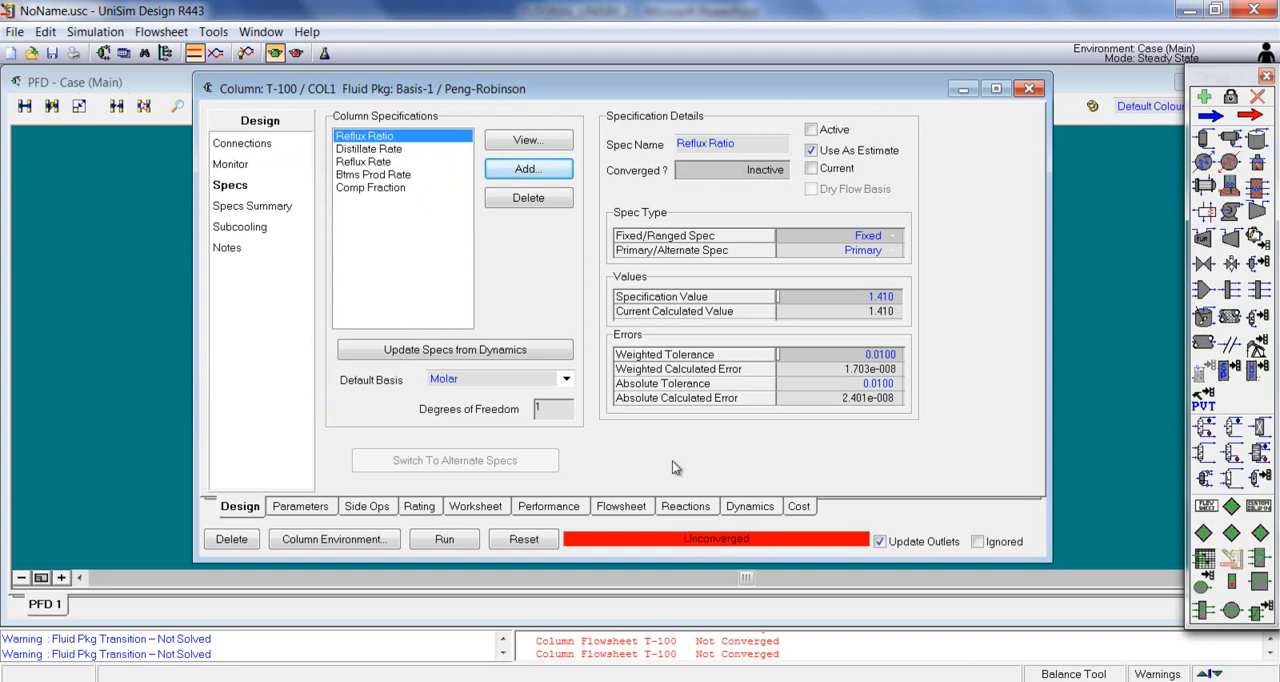
# Step: Rename the benzene component fraction specification as XD and close its window
pyautogui.click(384, 190)
pyautogui.doubleClick(373, 189)
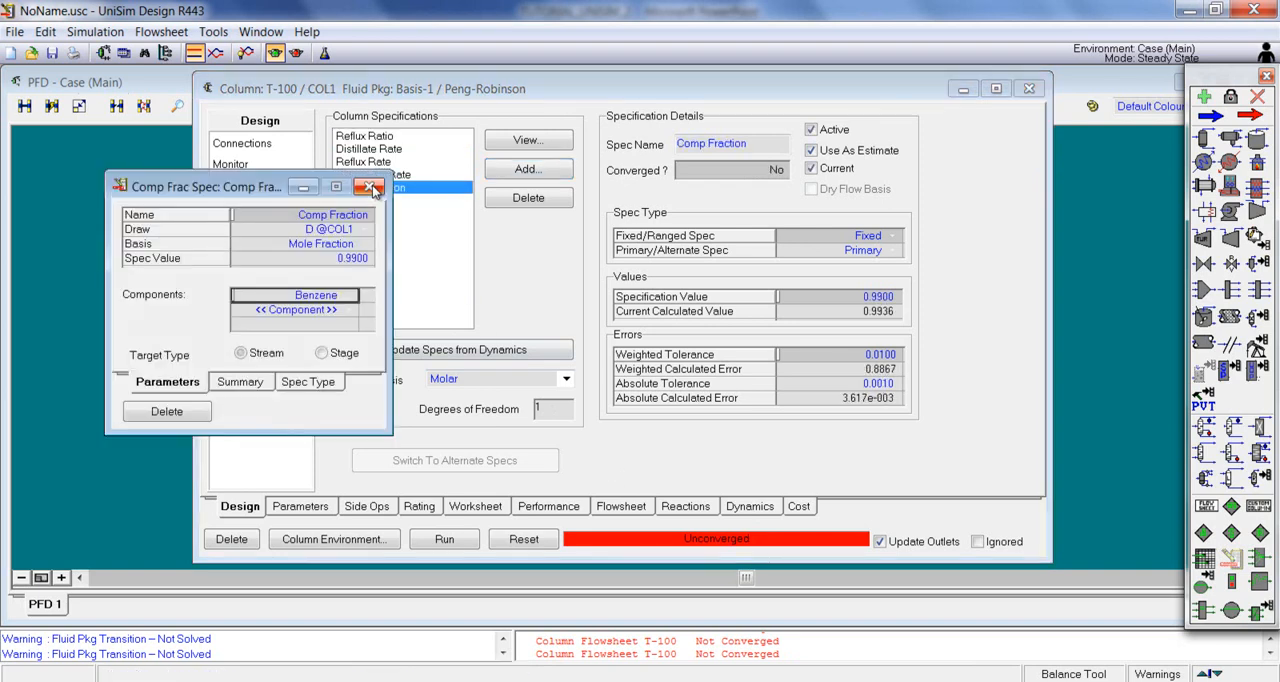
pyautogui.click(343, 216)
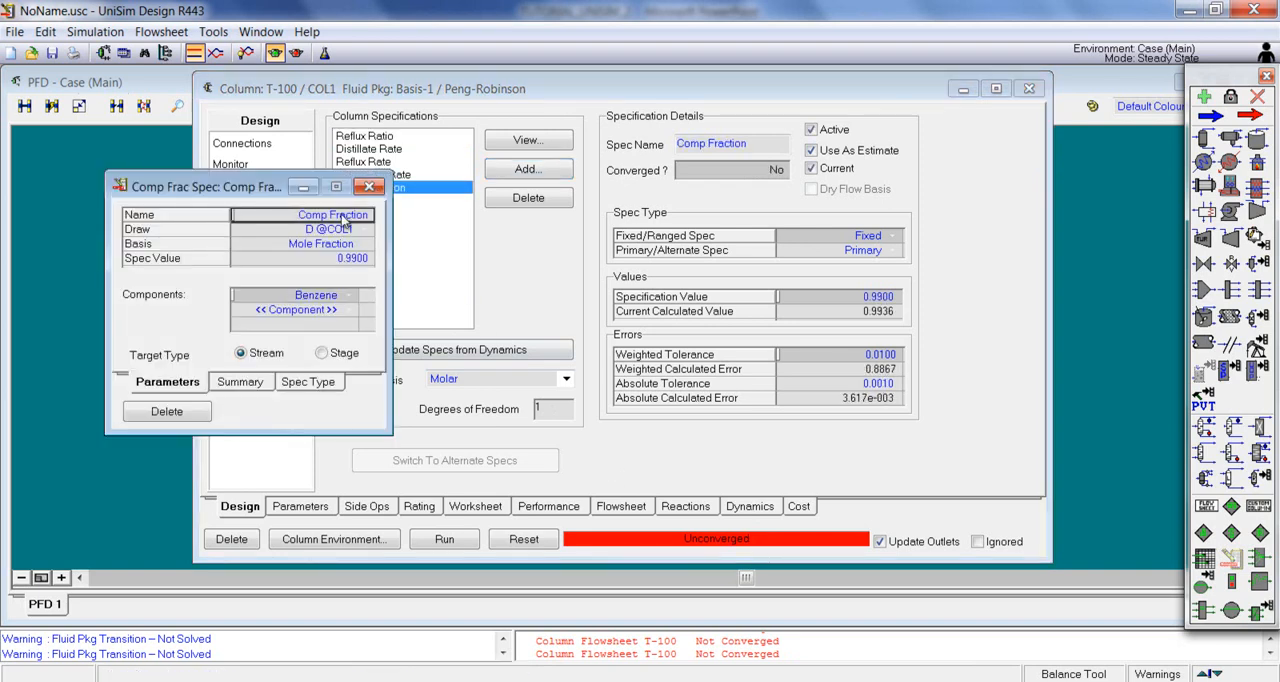
pyautogui.write('x')
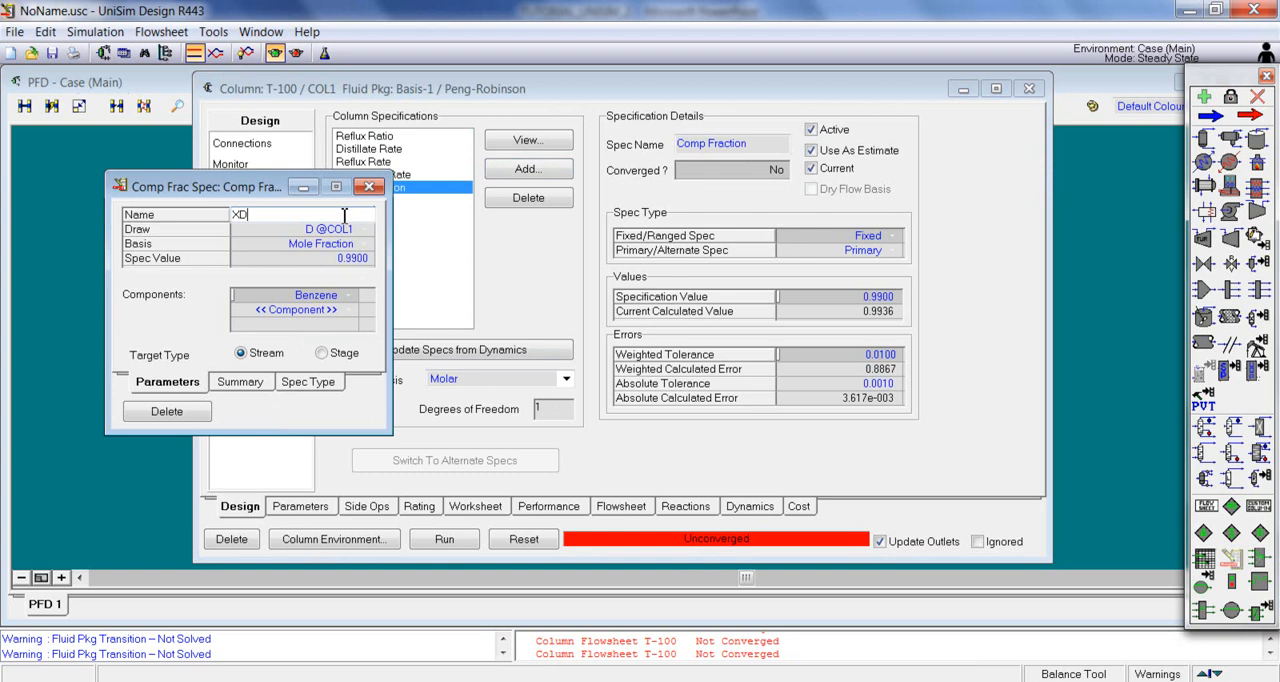
pyautogui.write('D')
pyautogui.press('Return')
pyautogui.click(369, 186)
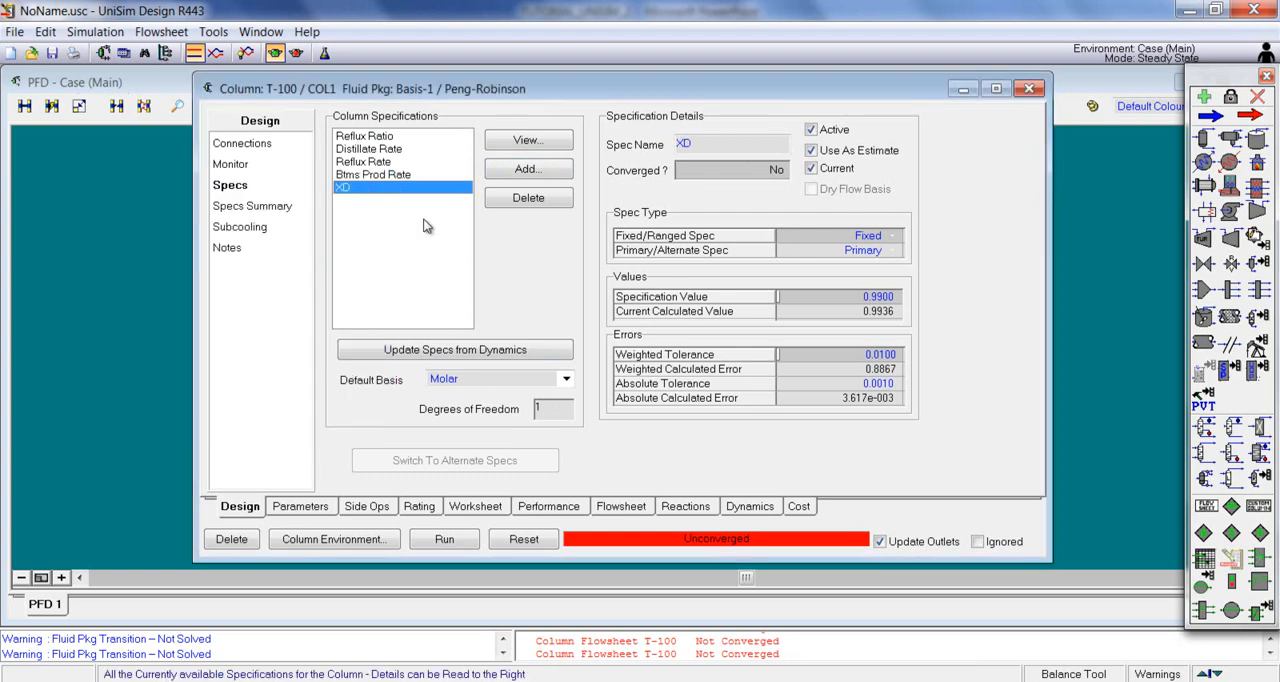
# Step: Add a second Column Component Fraction specification and name it XB, dismissing the incomplete-specification warning
pyautogui.click(528, 169)
pyautogui.click(650, 252)
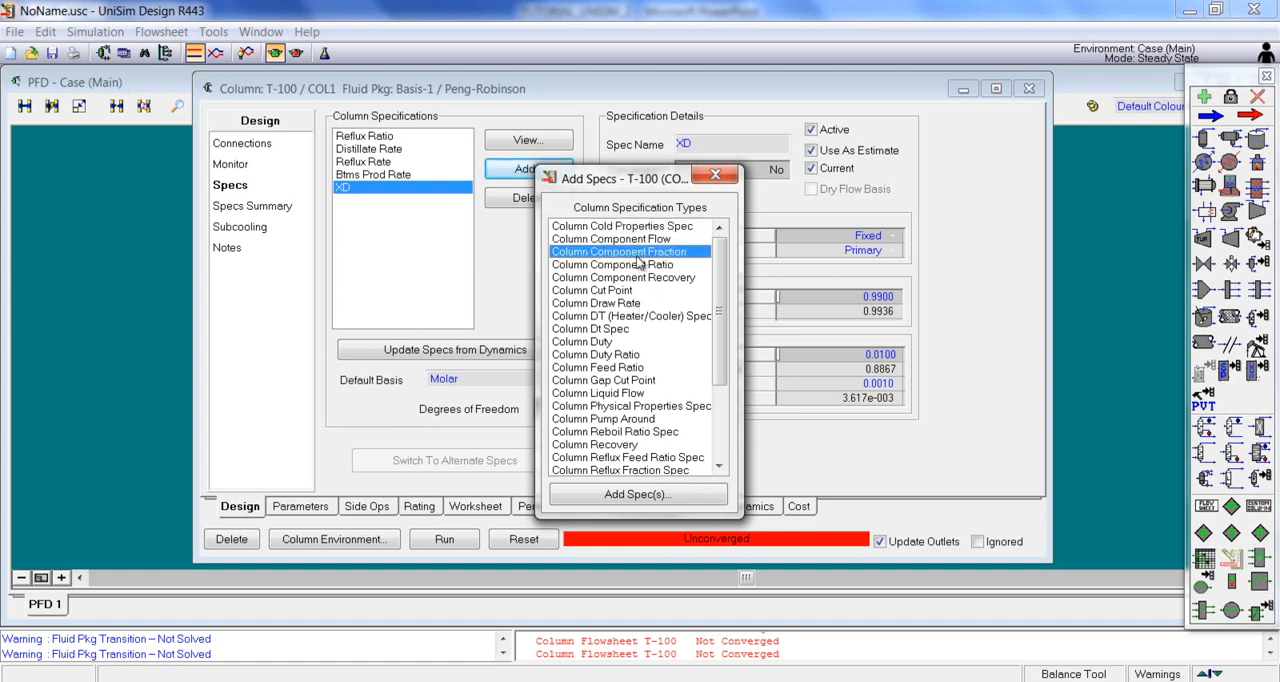
pyautogui.doubleClick(619, 253)
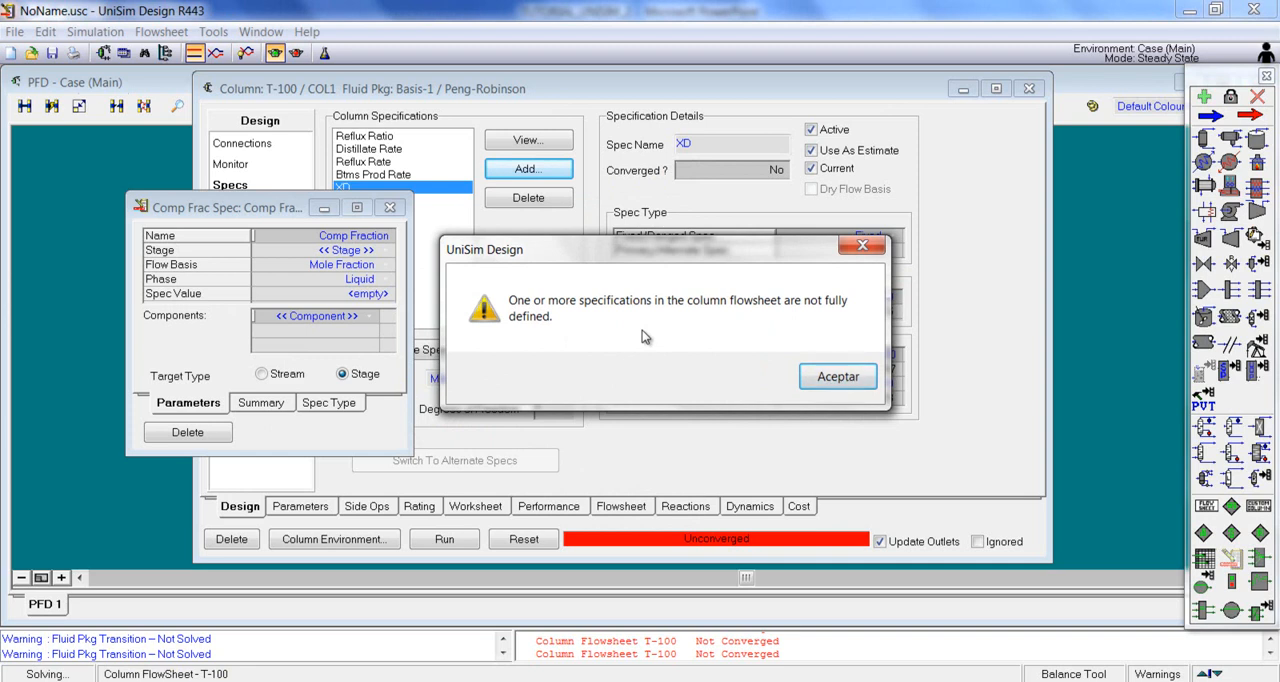
pyautogui.moveTo(646, 253); pyautogui.dragTo(621, 282)
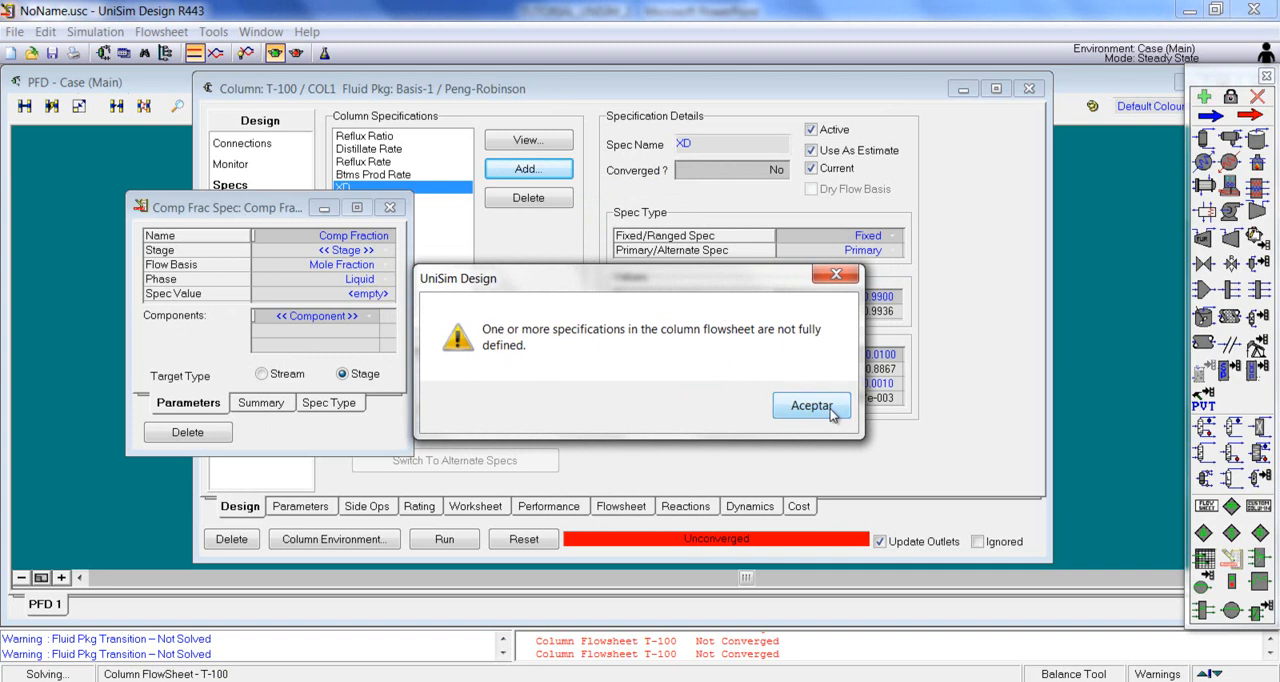
pyautogui.click(815, 406)
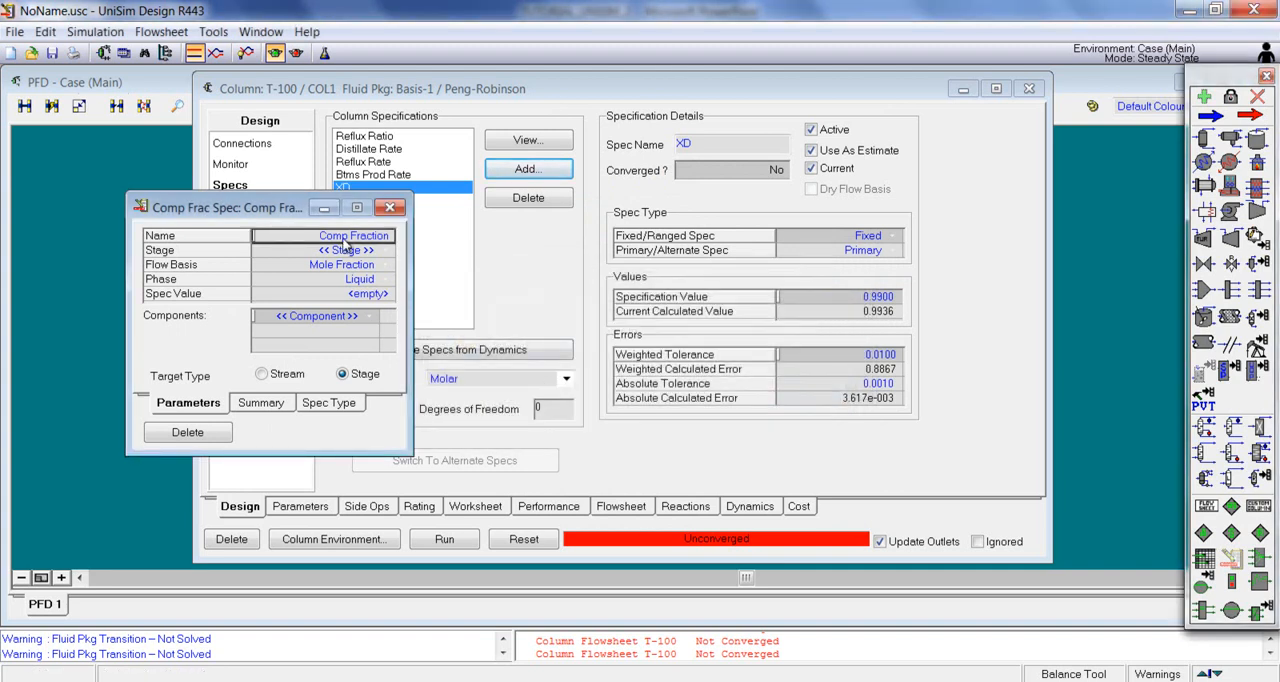
pyautogui.write('X')
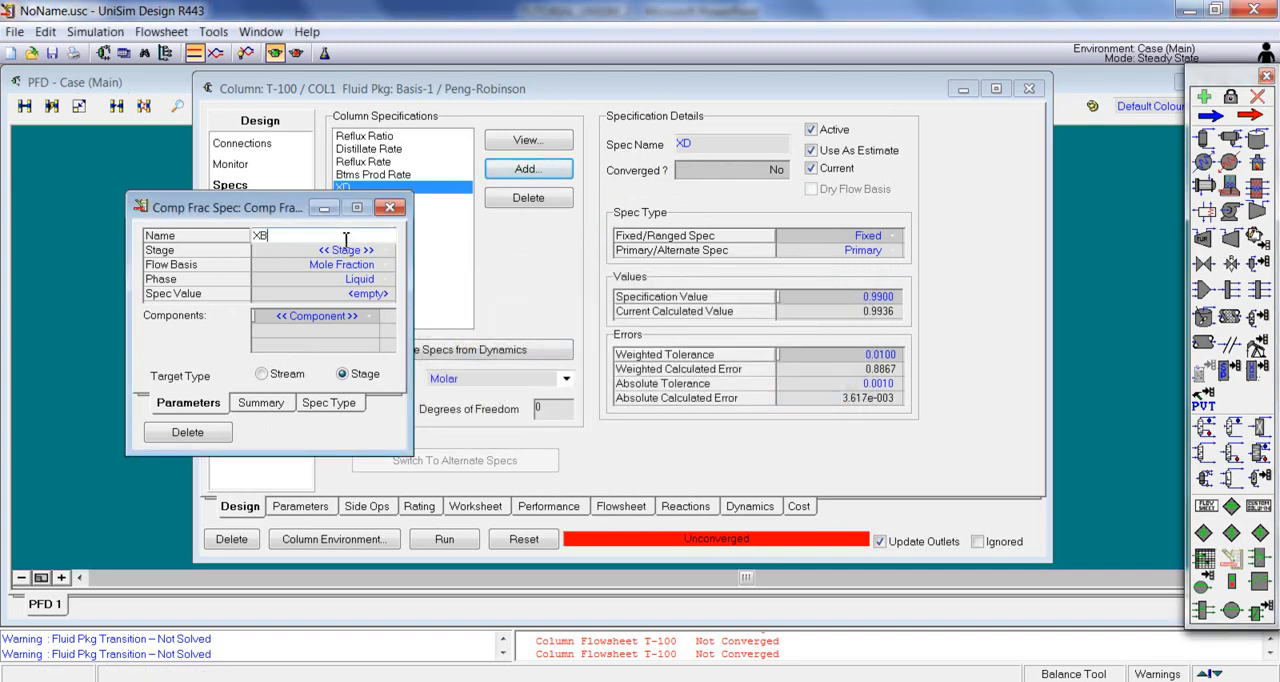
pyautogui.write('B')
pyautogui.press('Return')
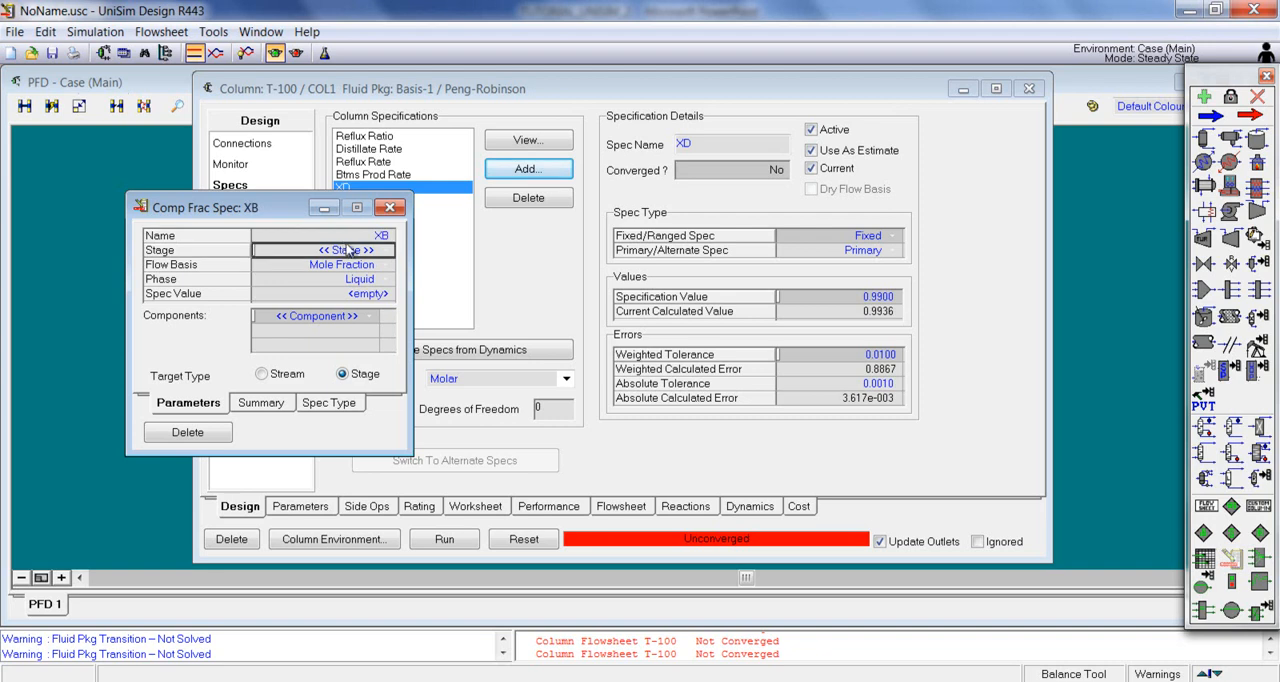
pyautogui.click(264, 375)
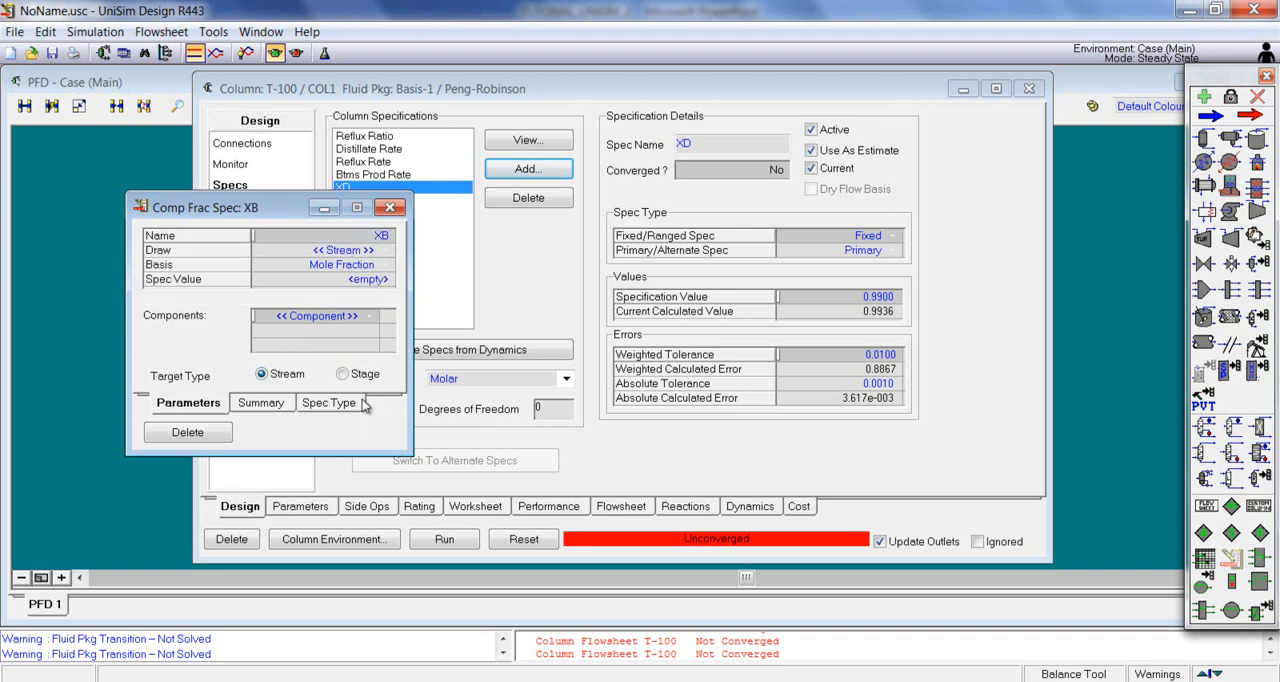
pyautogui.click(386, 252)
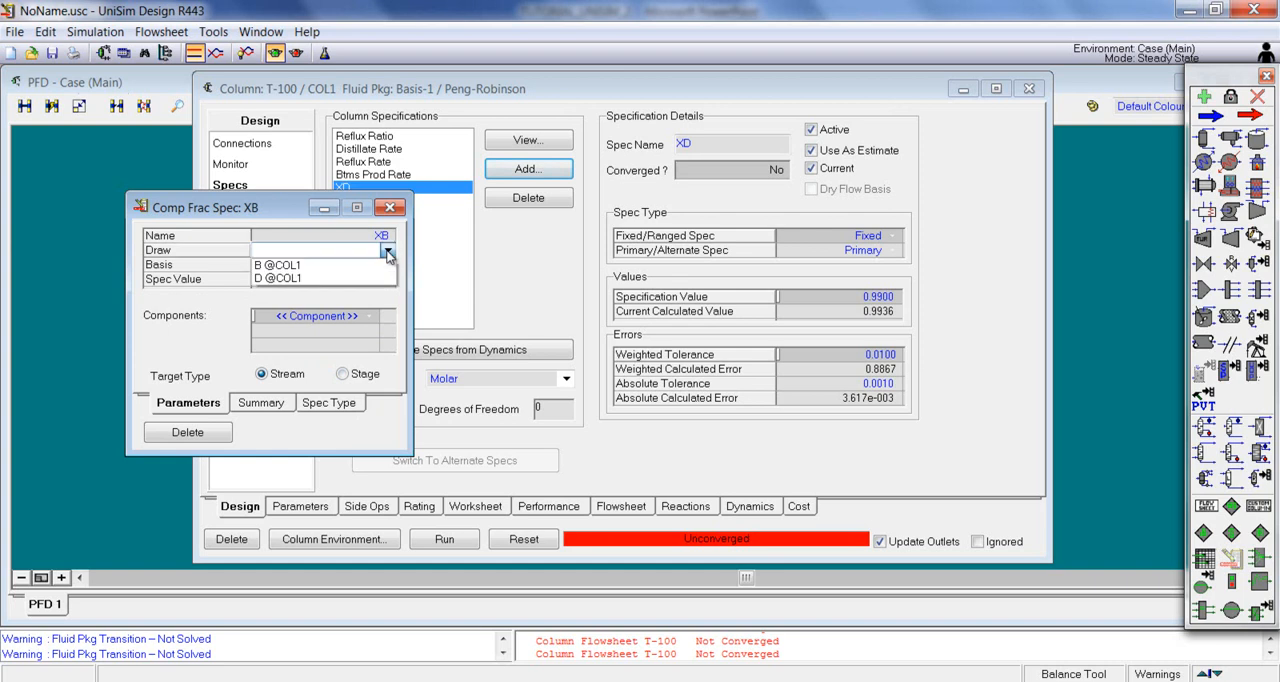
pyautogui.click(295, 265)
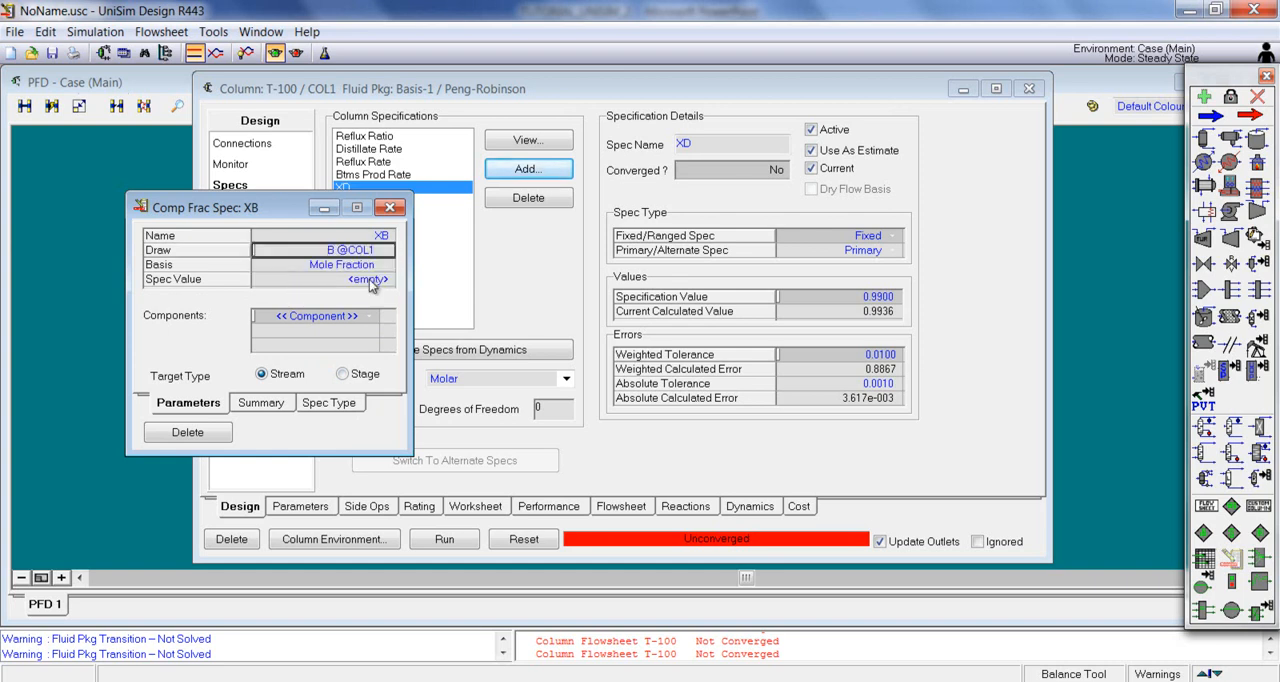
pyautogui.click(369, 317)
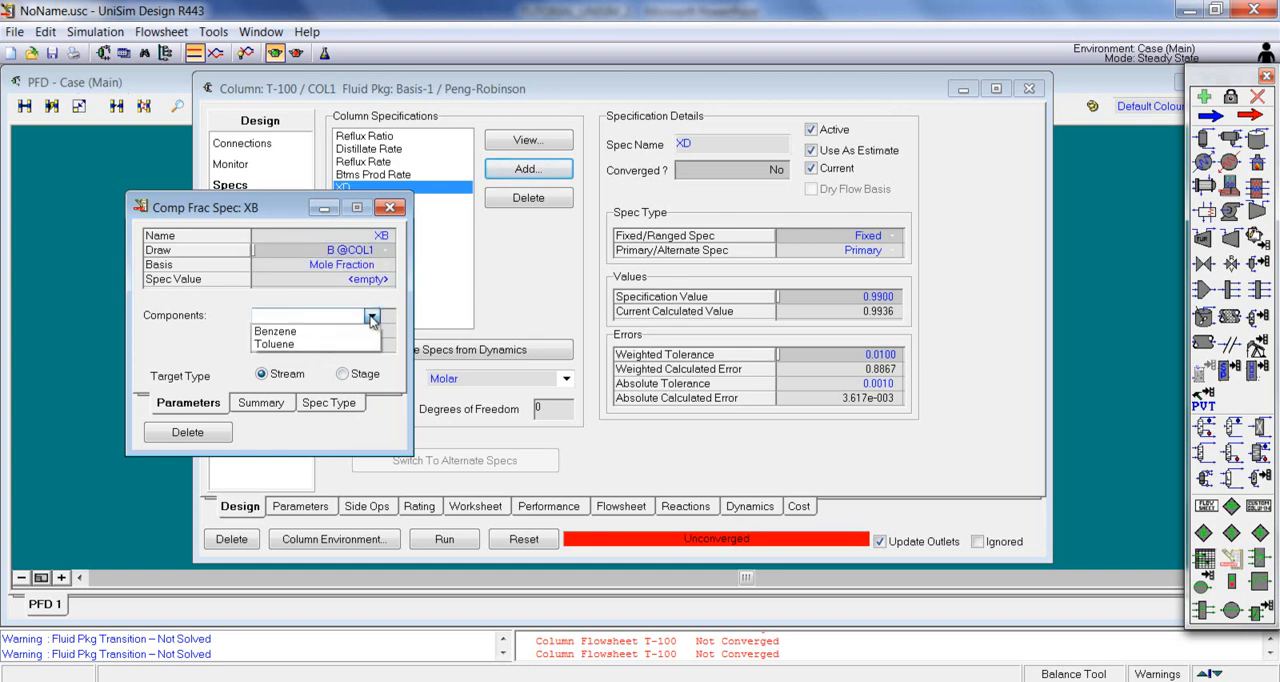
pyautogui.click(320, 341)
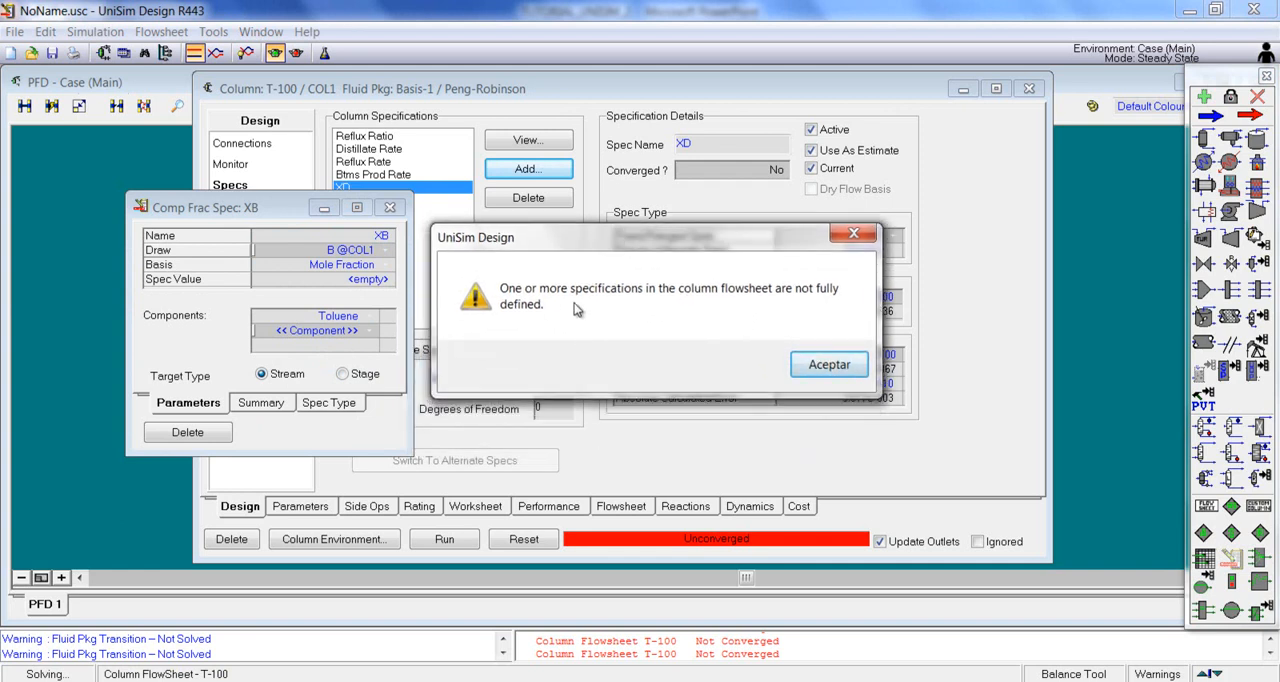
pyautogui.click(822, 362)
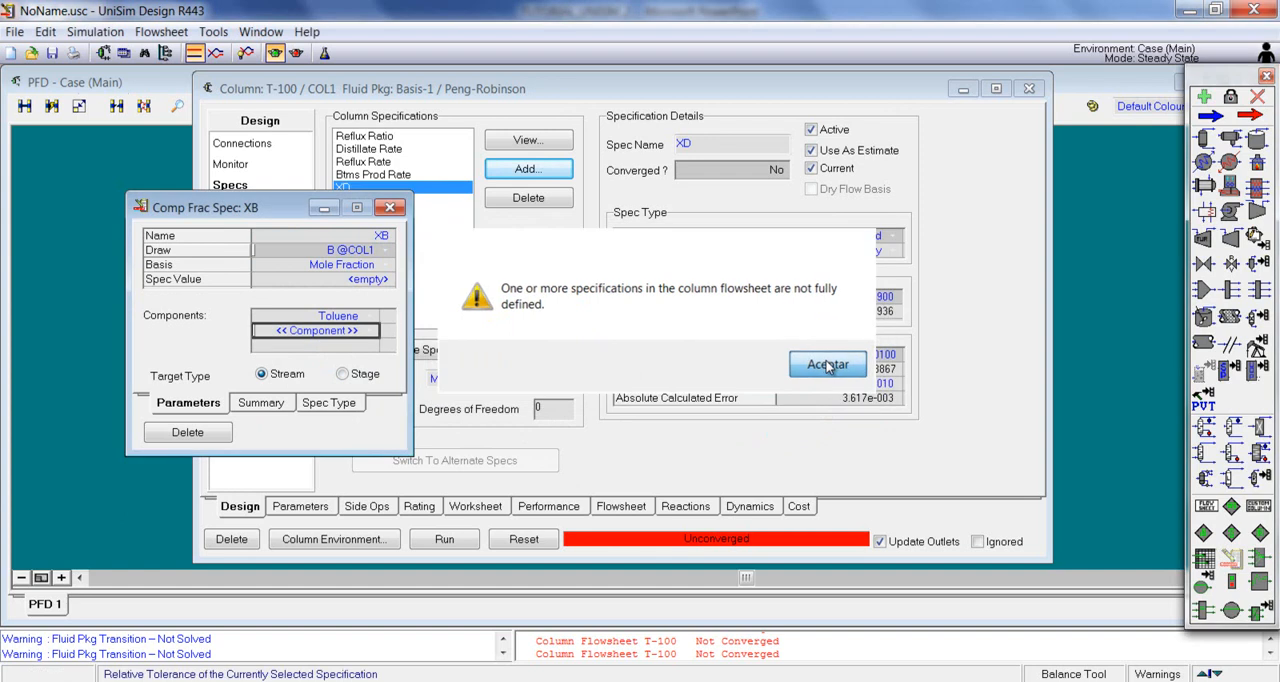
# Step: Set the XB specification value to 0.98 and close its window
pyautogui.click(345, 283)
pyautogui.write('0.98')
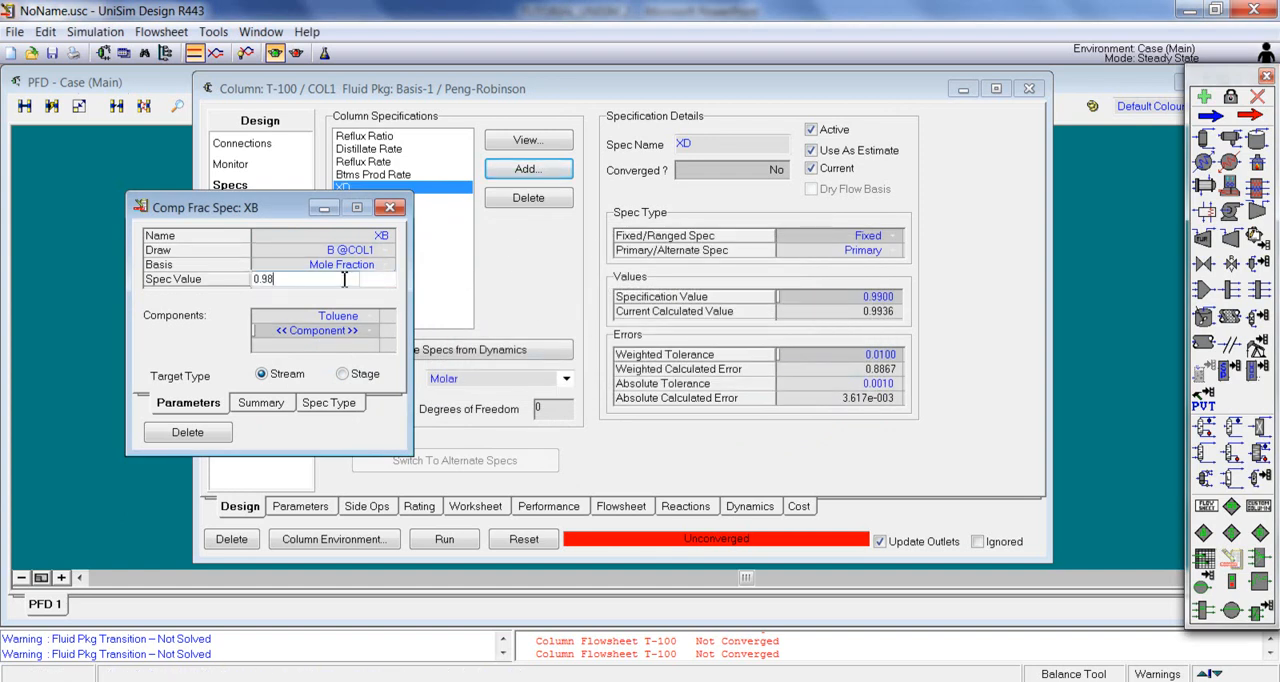
pyautogui.press('Return')
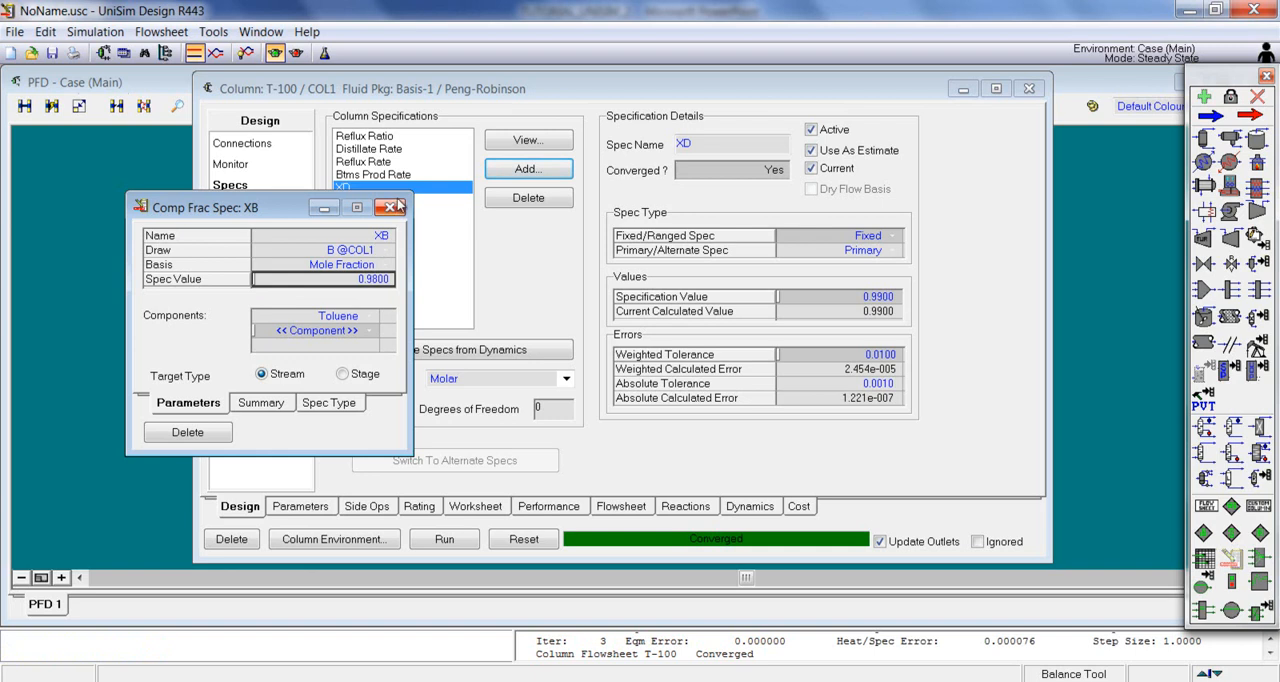
pyautogui.click(390, 208)
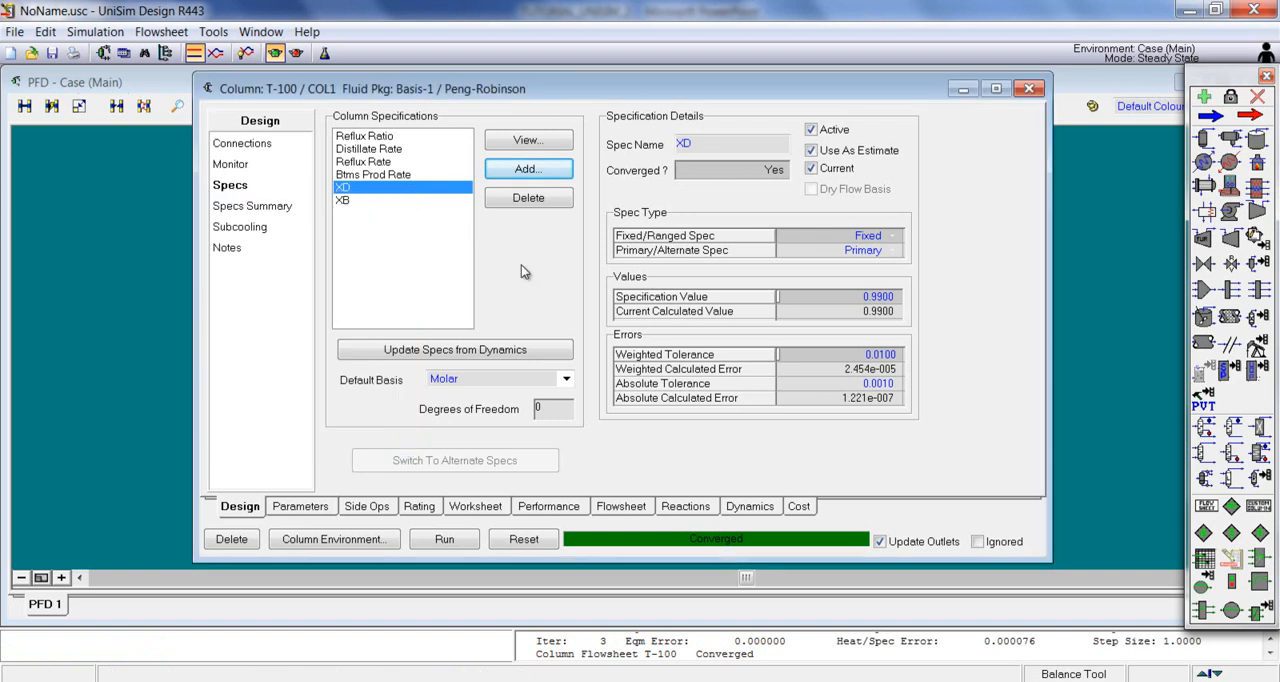
# Step: Compare the specified and calculated values of the XB and XD specifications
pyautogui.click(358, 199)
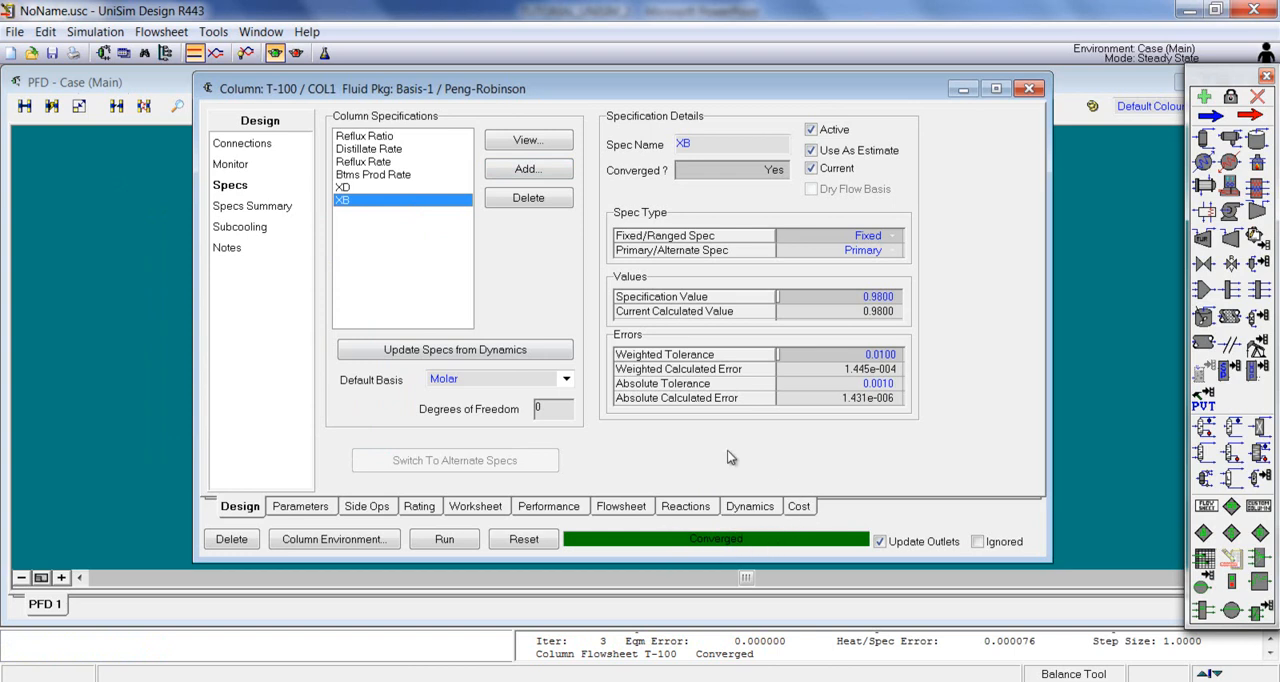
pyautogui.click(365, 174)
pyautogui.click(345, 188)
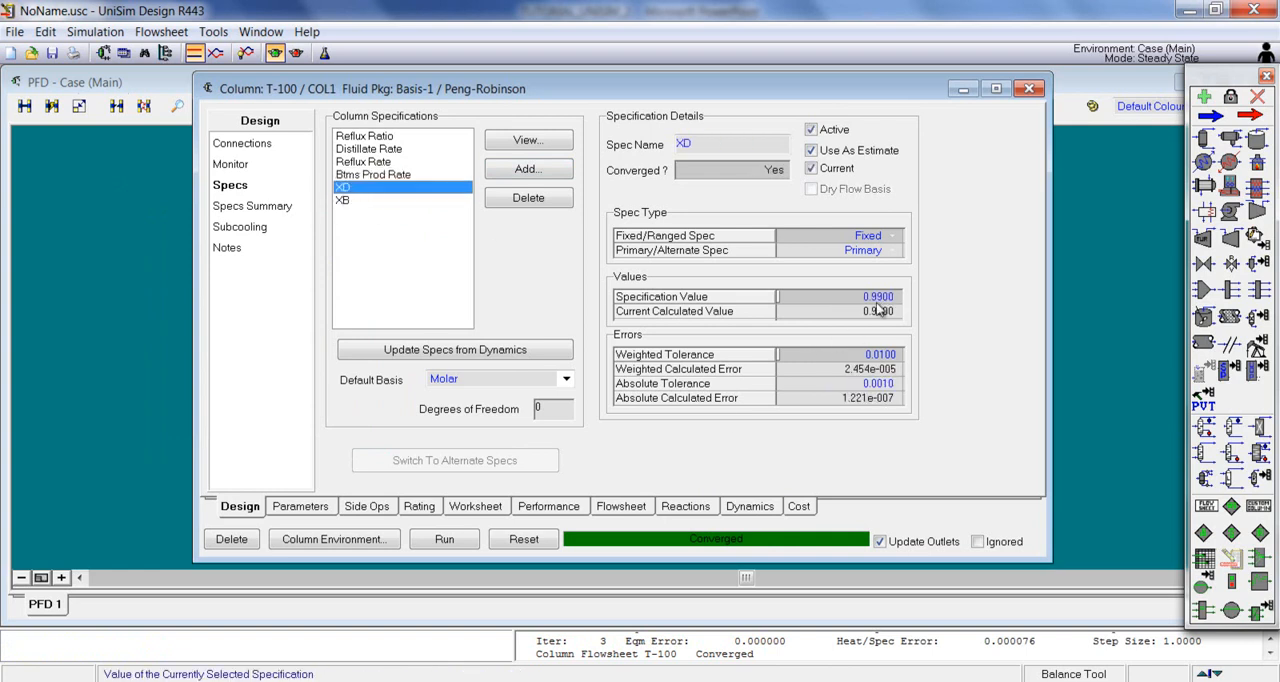
# Step: Compare the specified and calculated values of the XB, Reflux Ratio and Distillate Rate specifications
pyautogui.click(345, 200)
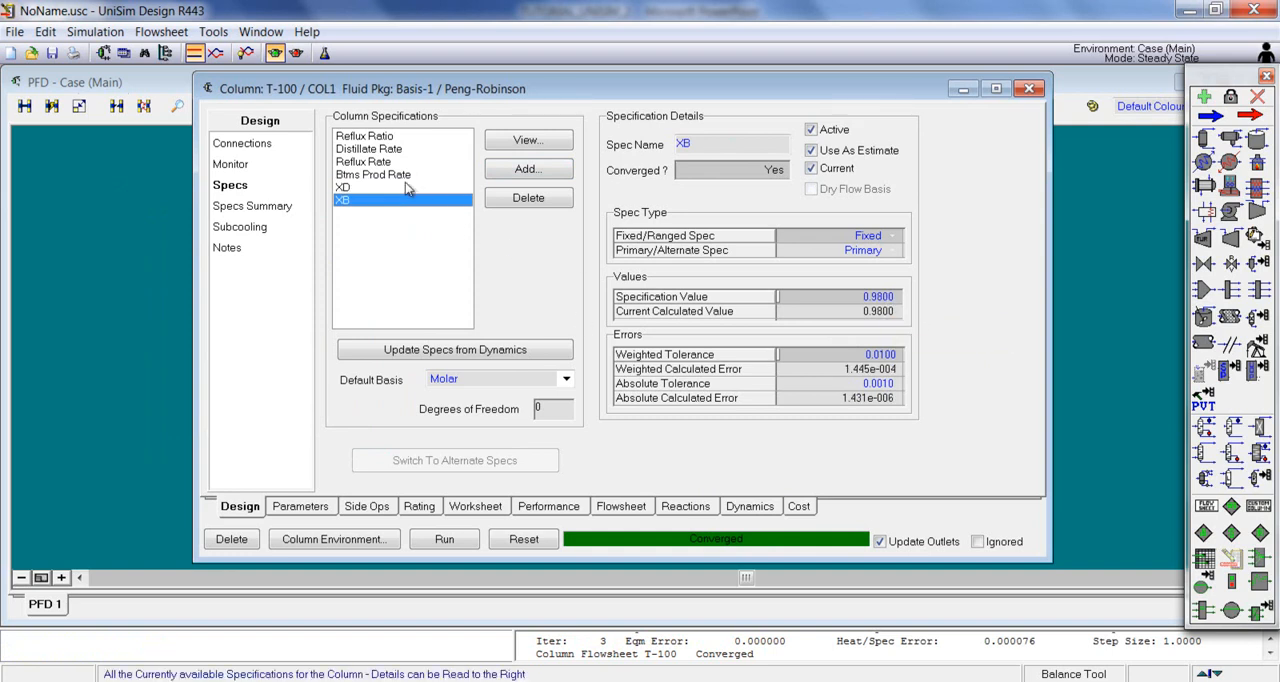
pyautogui.click(393, 140)
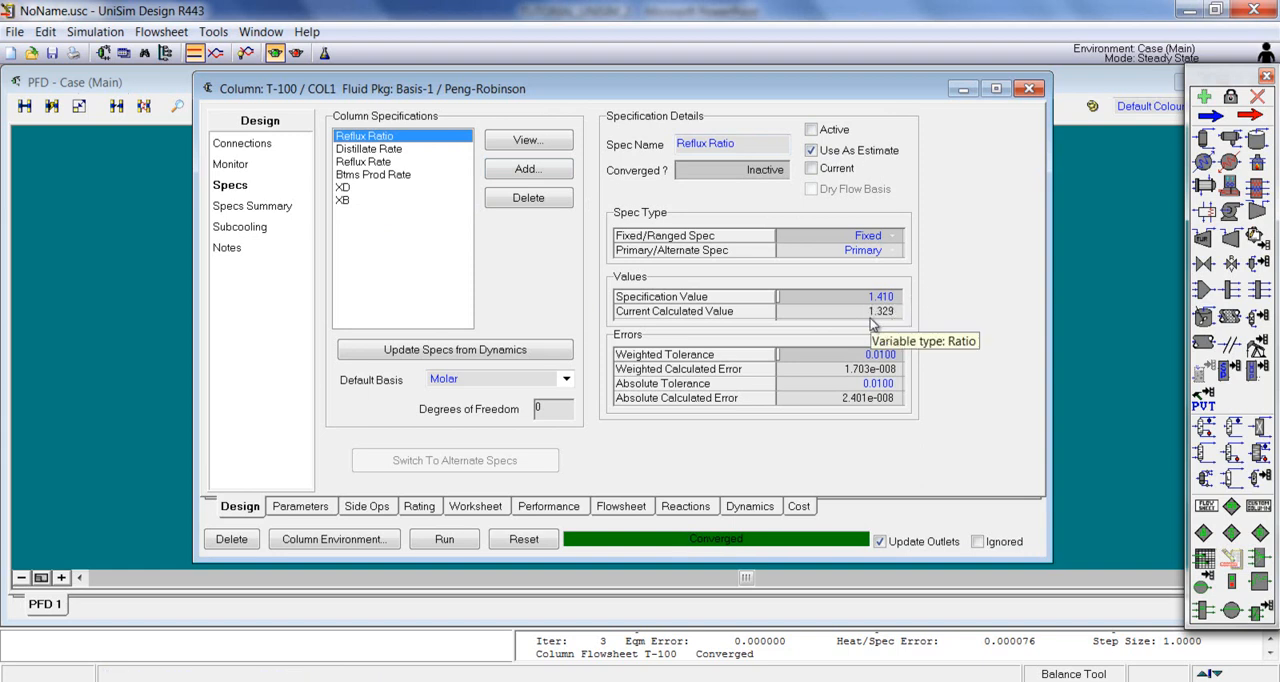
pyautogui.click(372, 149)
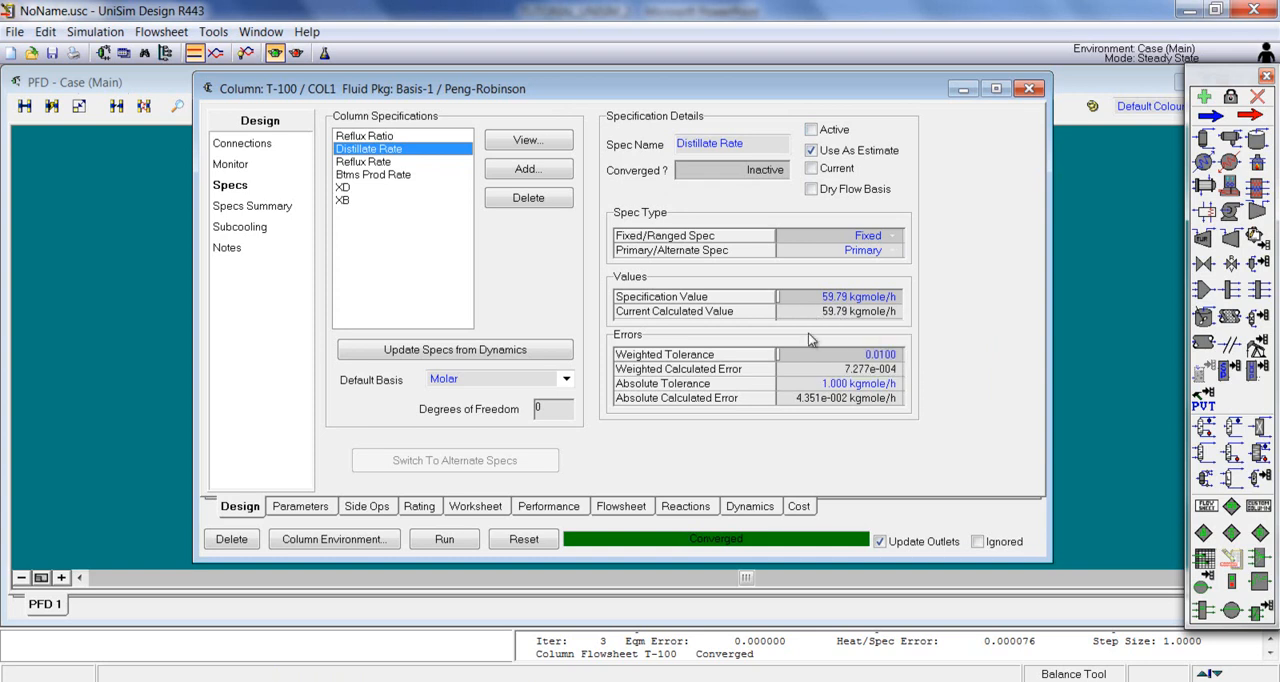
pyautogui.moveTo(774, 85); pyautogui.dragTo(751, 84)
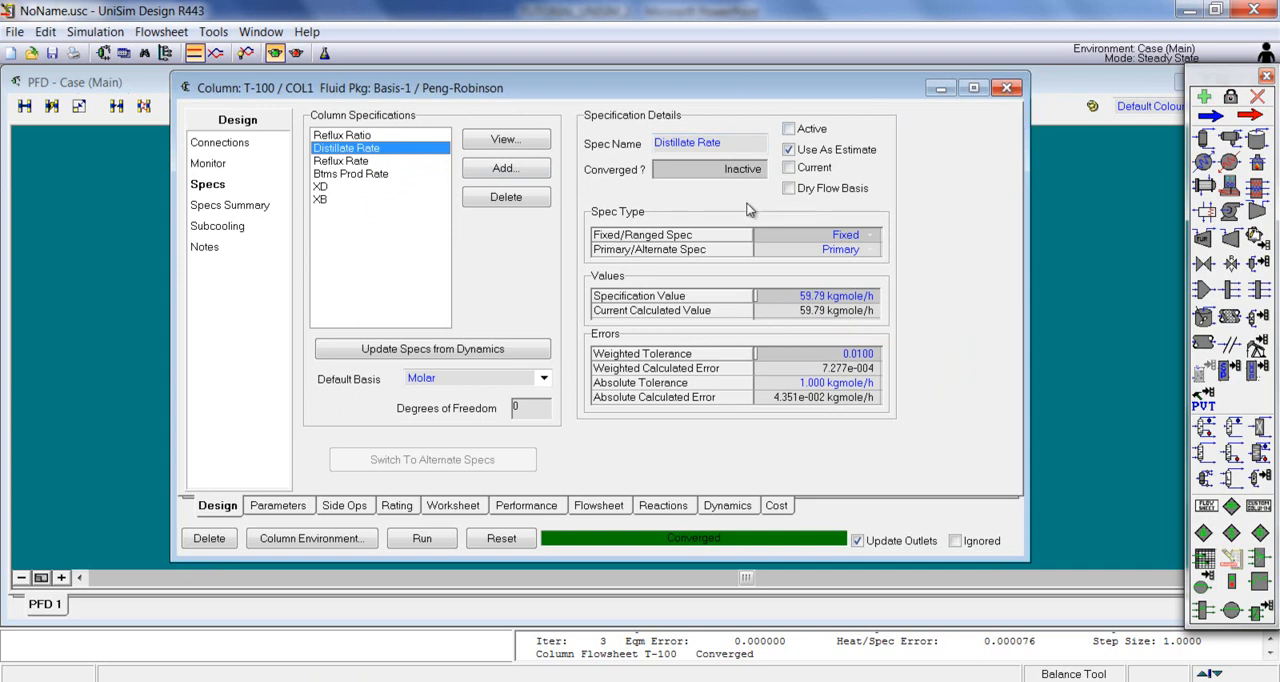
# Step: Set the column's number of stages to 26 and run the column solver again
pyautogui.click(223, 144)
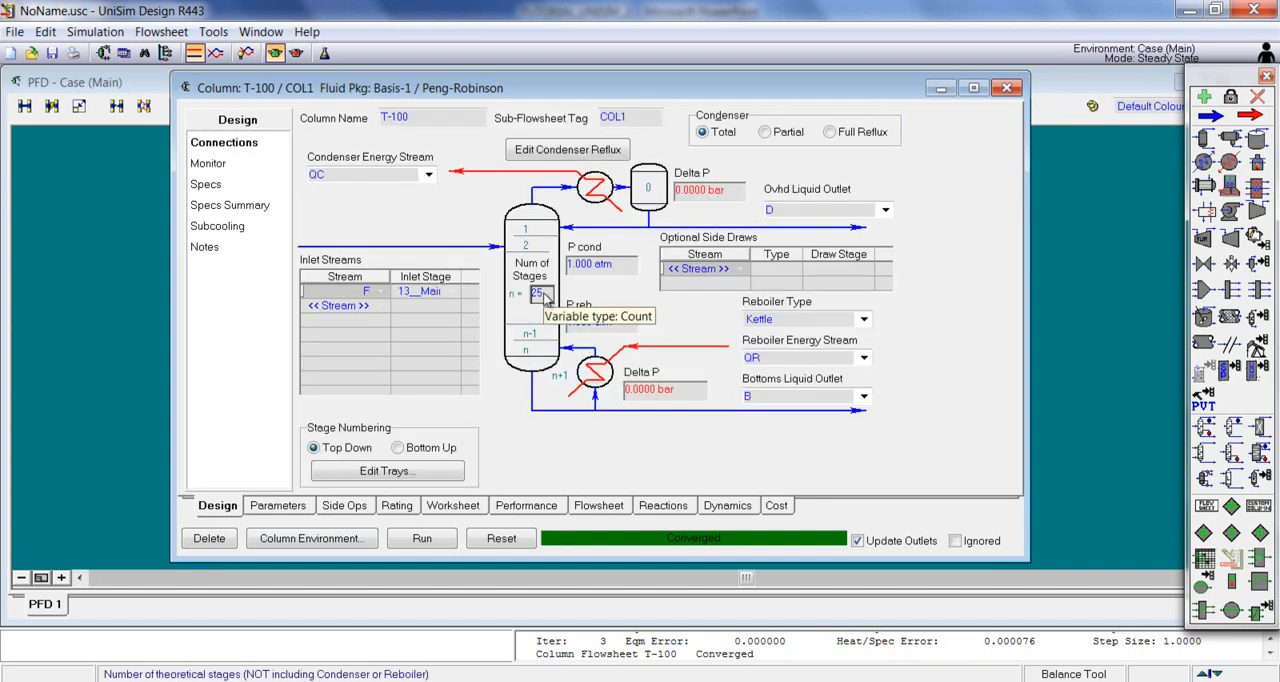
pyautogui.click(545, 295)
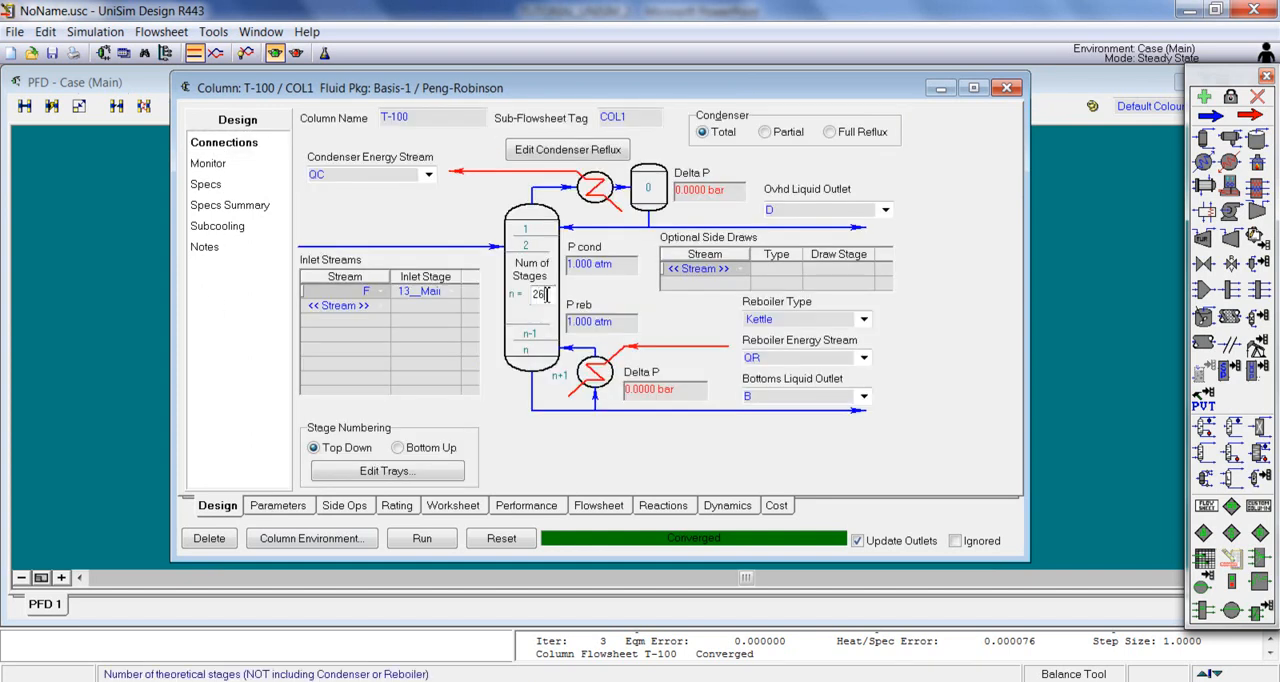
pyautogui.press('Return')
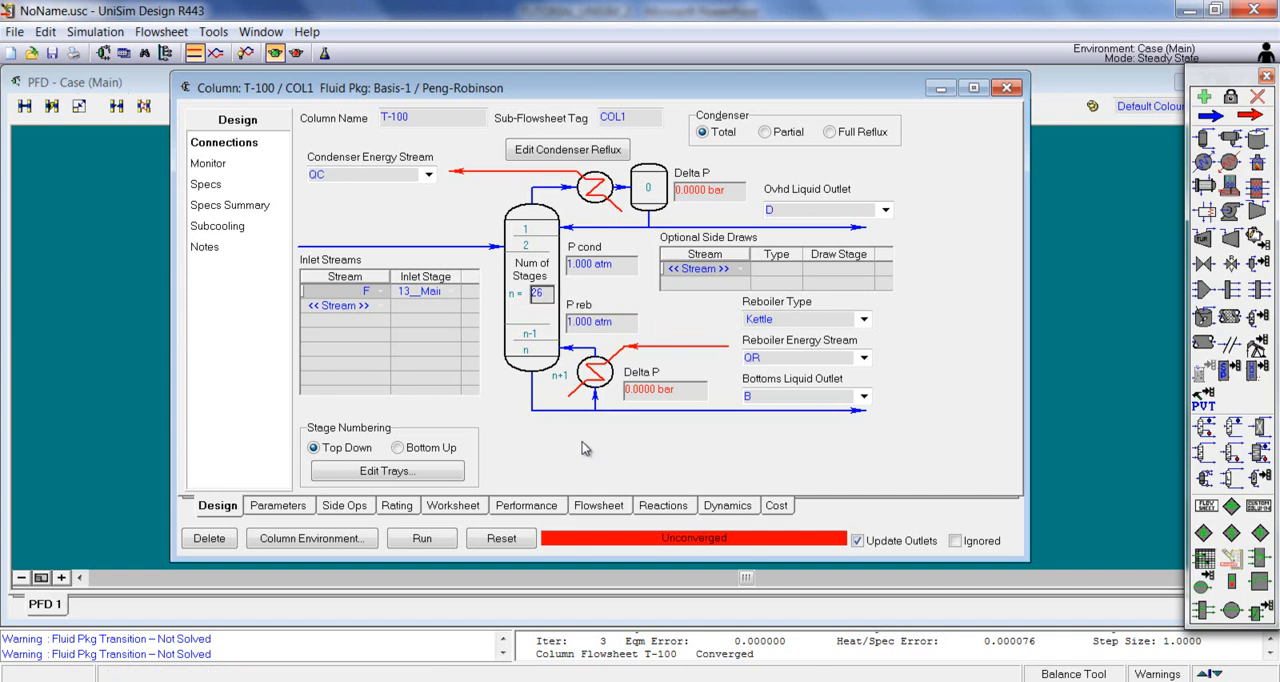
pyautogui.click(420, 538)
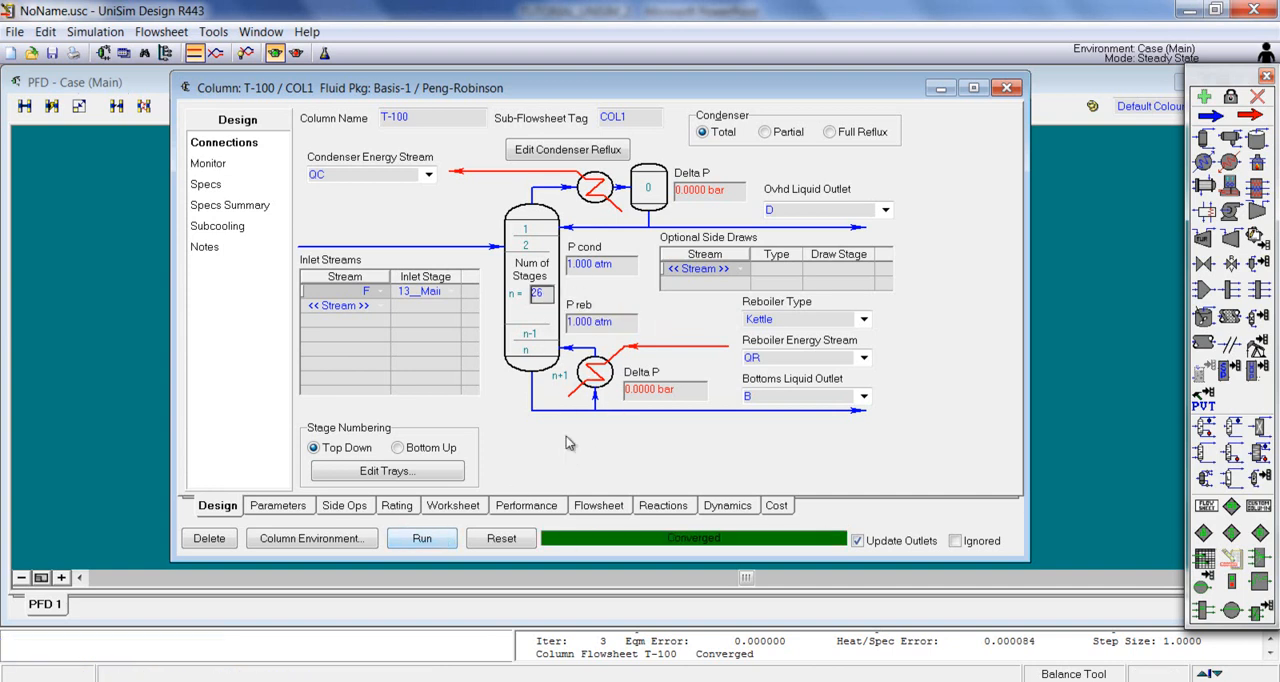
# Step: Check the recalculated values of the XD, Reflux Ratio, Reflux Rate and Distillate Rate specifications for the modified column
pyautogui.click(212, 186)
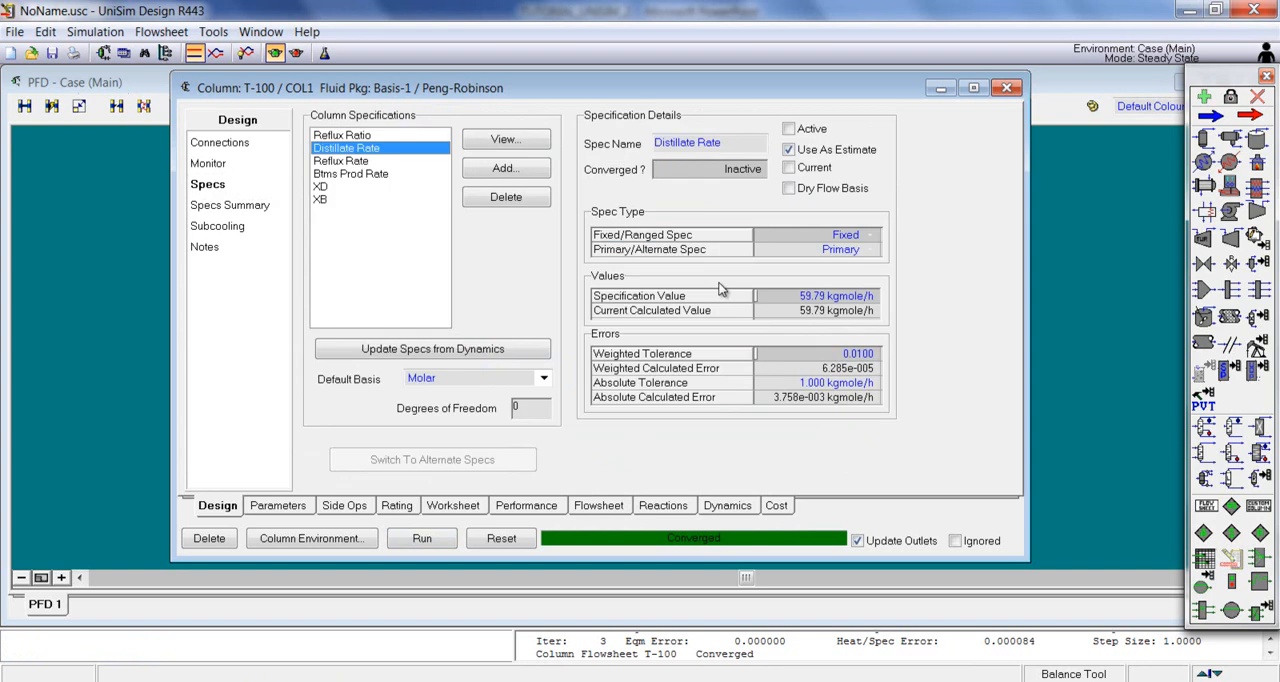
pyautogui.click(360, 184)
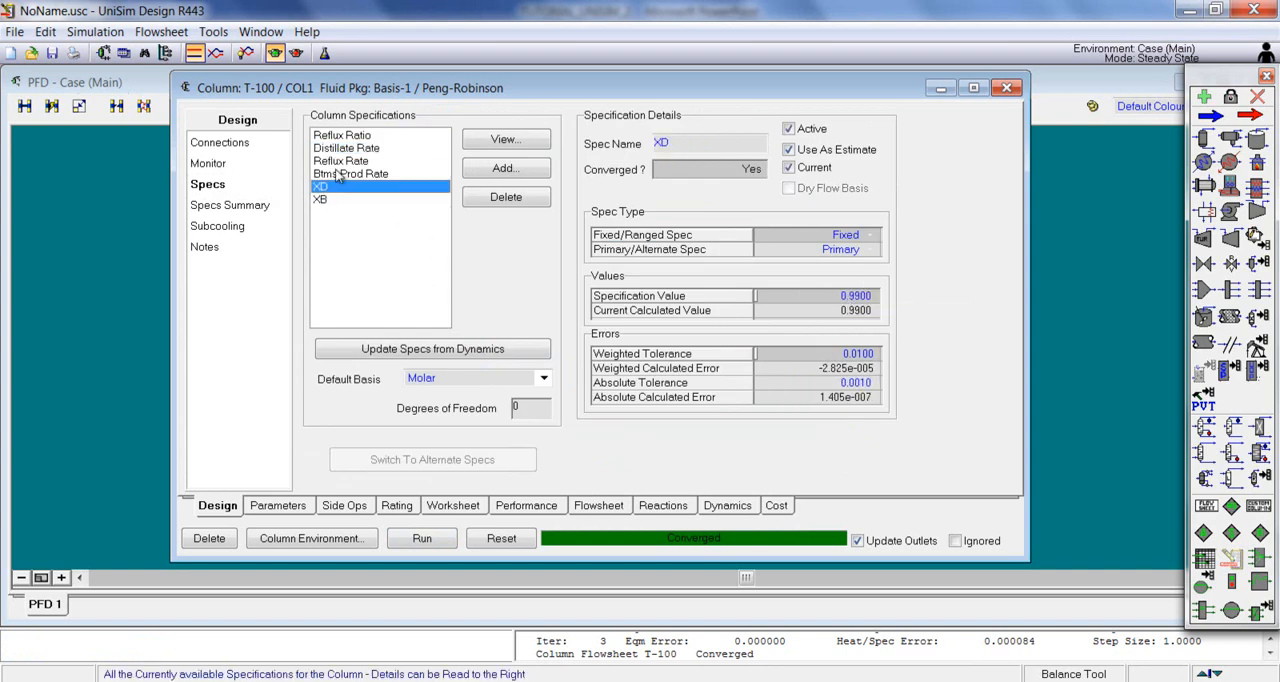
pyautogui.click(342, 135)
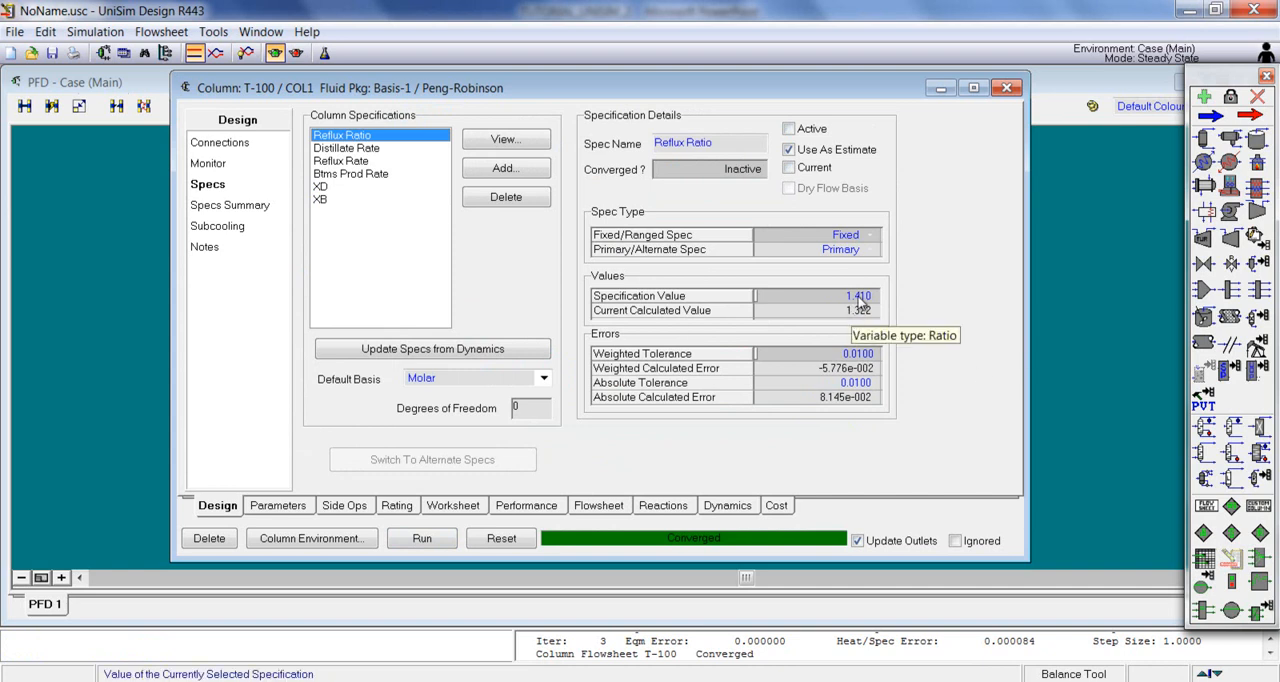
pyautogui.click(343, 163)
pyautogui.click(376, 151)
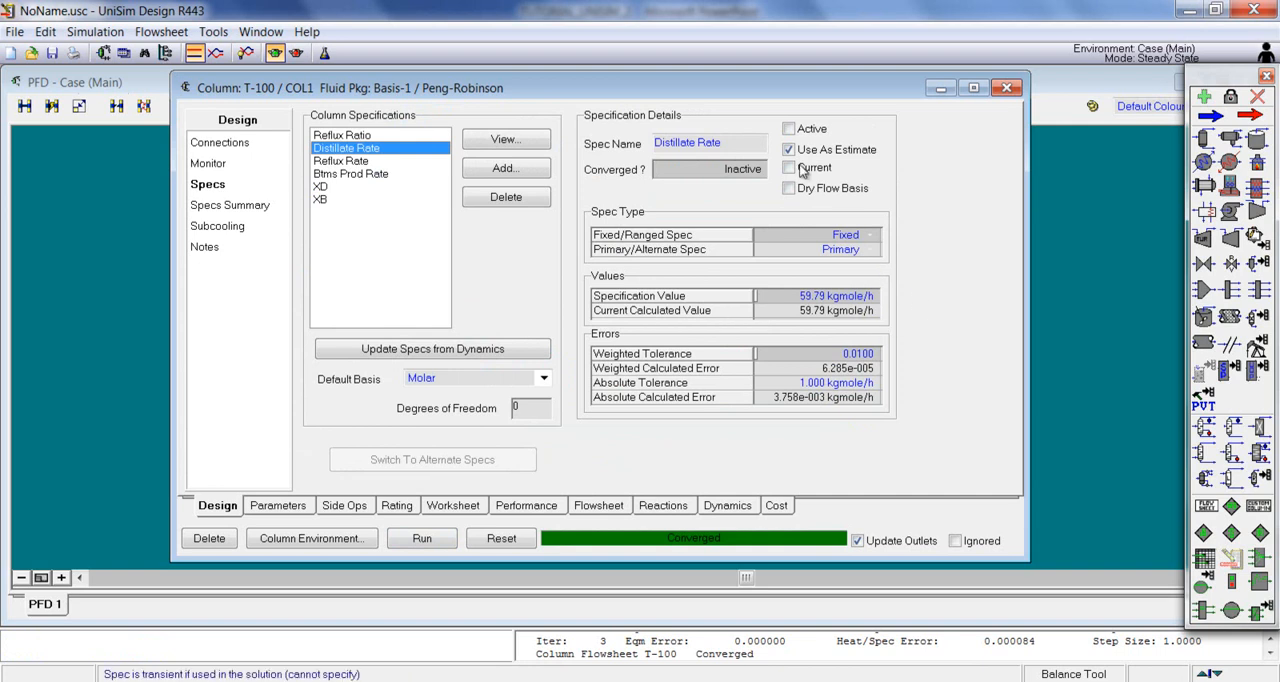
pyautogui.moveTo(769, 82)
pyautogui.mouseDown()
pyautogui.moveTo(781, 65)
pyautogui.moveTo(777, 90)
pyautogui.mouseUp()
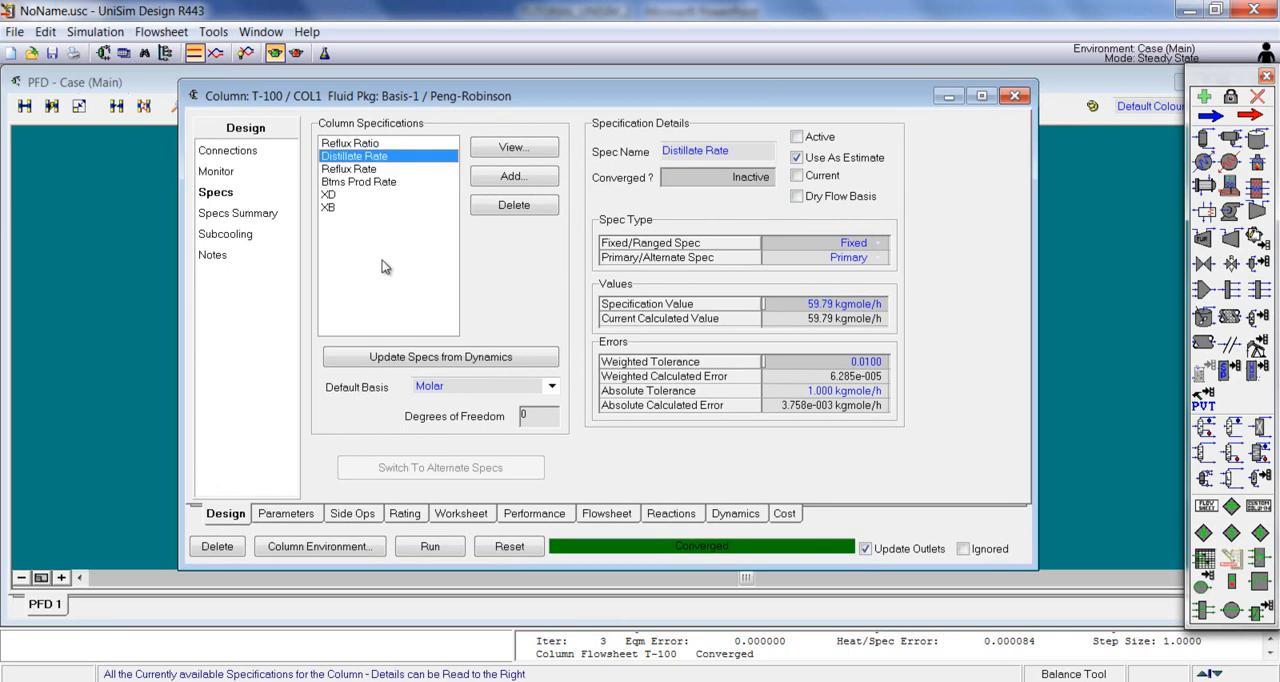
# Step: Examine the column's steady-state profiles of temperature, net liquid and net vapour flow by stage
pyautogui.click(296, 512)
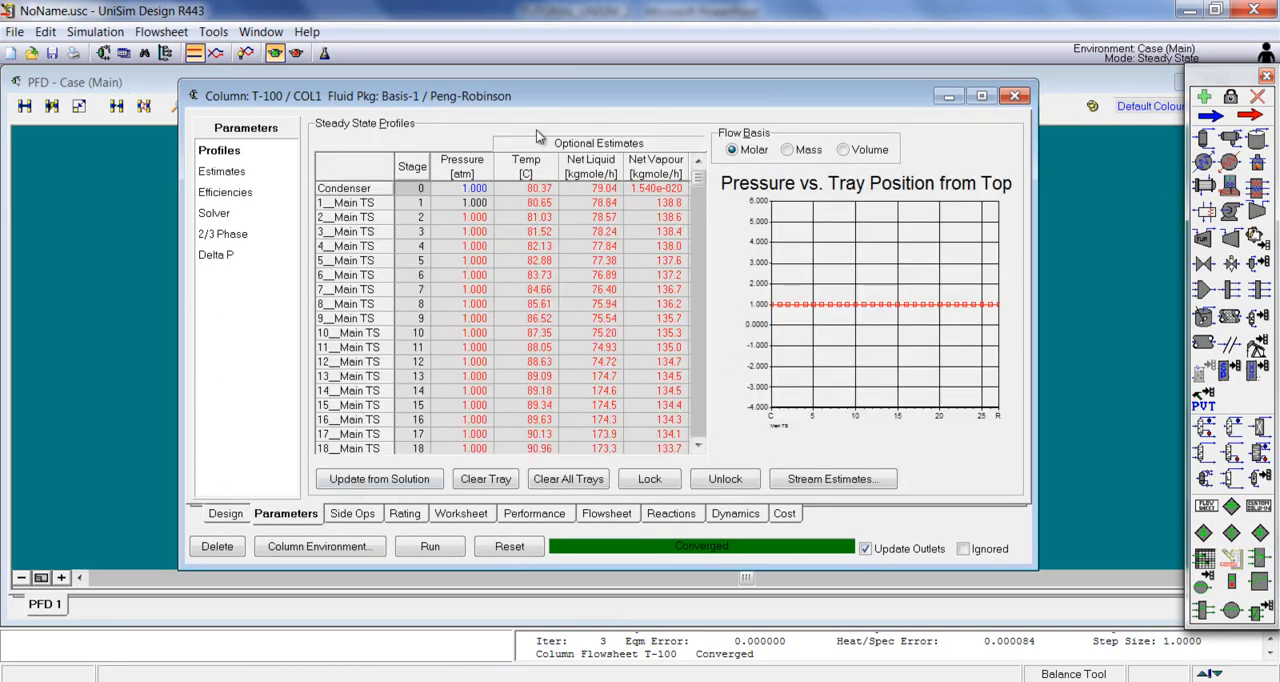
pyautogui.moveTo(472, 103); pyautogui.dragTo(477, 96)
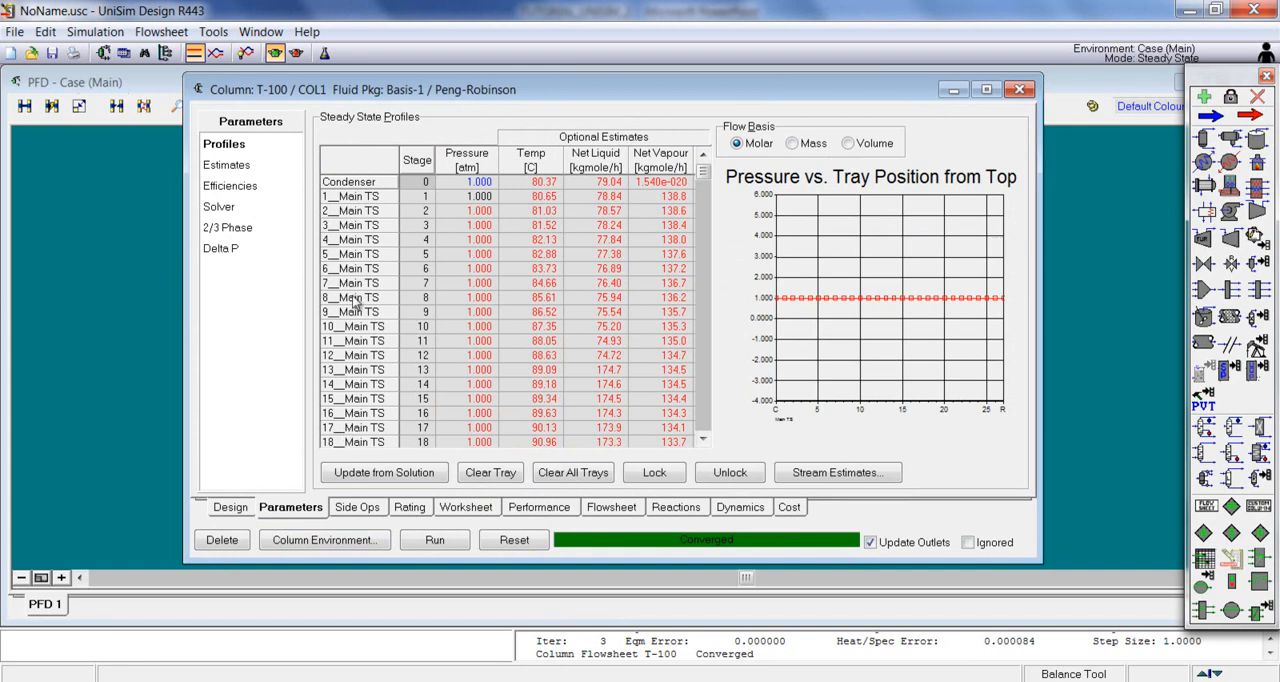
pyautogui.moveTo(706, 176)
pyautogui.mouseDown()
pyautogui.moveTo(707, 432)
pyautogui.moveTo(712, 168)
pyautogui.mouseUp()
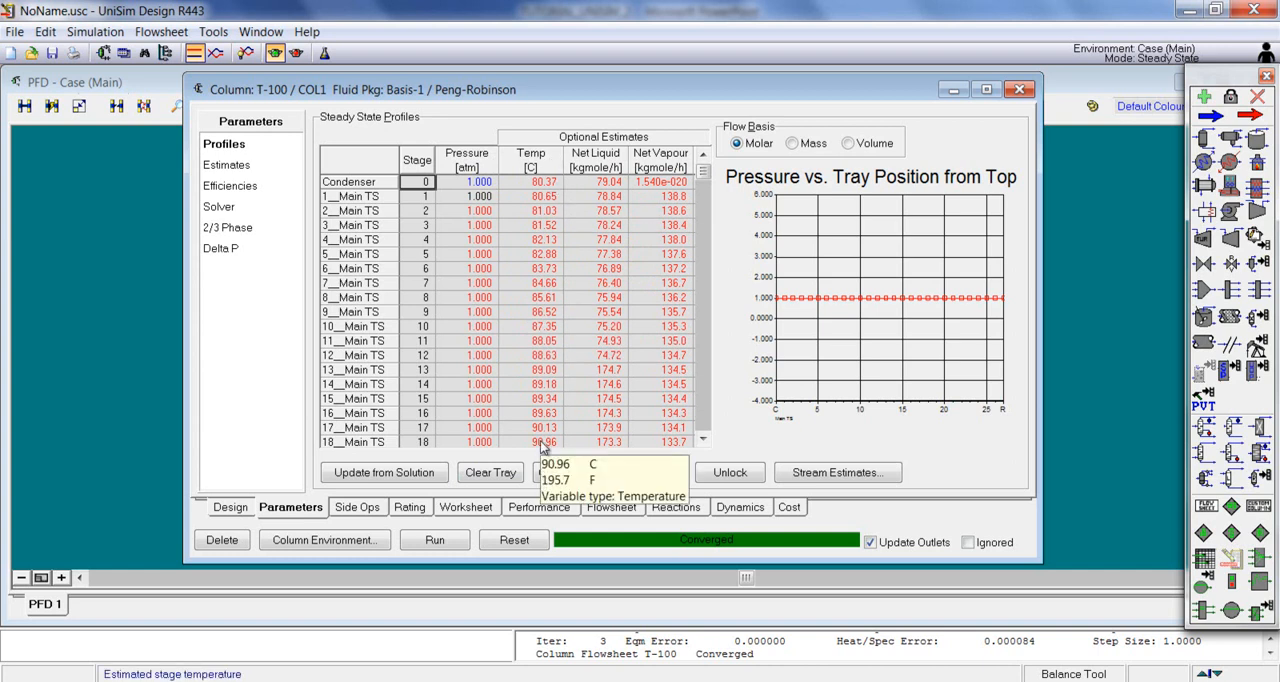
pyautogui.click(545, 170)
pyautogui.click(590, 166)
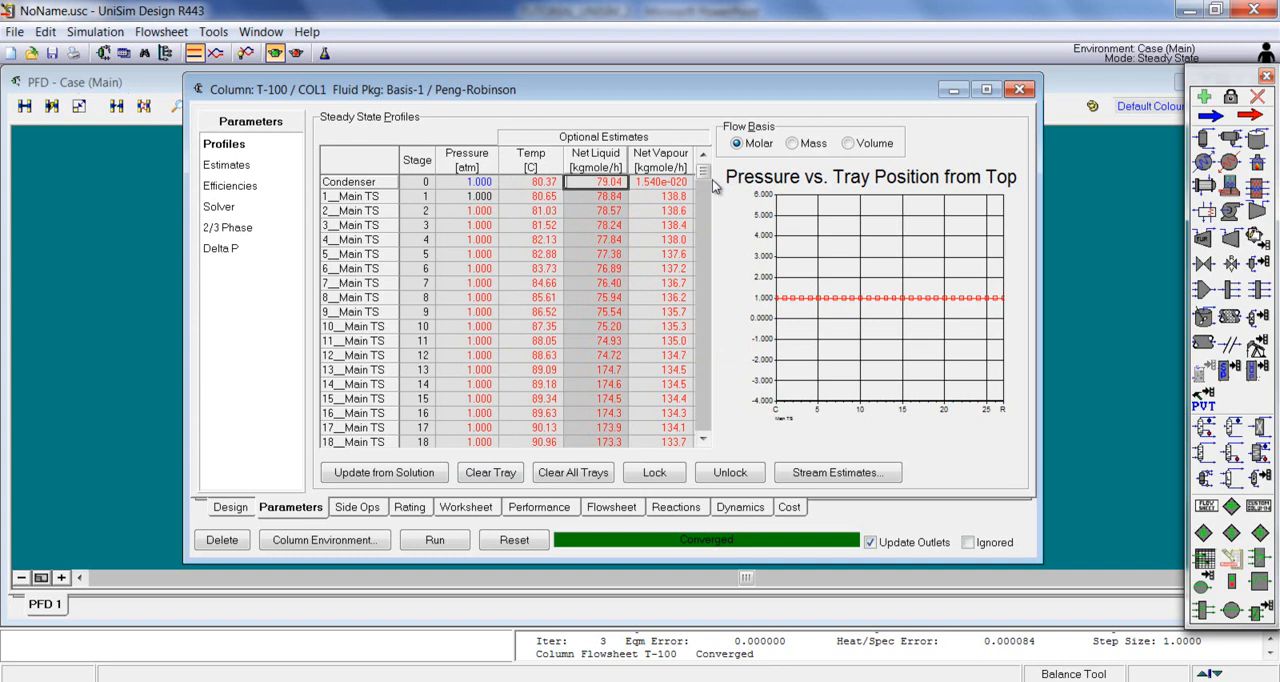
pyautogui.click(660, 164)
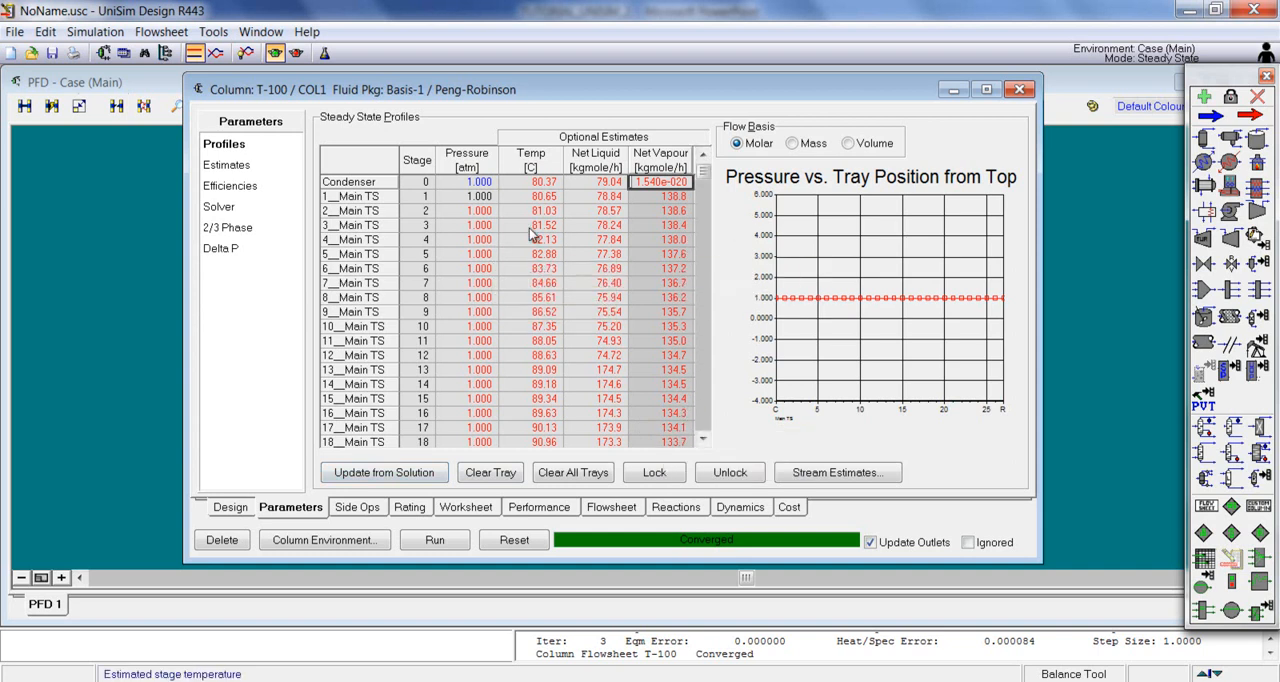
# Step: Examine the liquid benzene and toluene composition estimates from condenser to reboiler, and close the column window
pyautogui.click(233, 168)
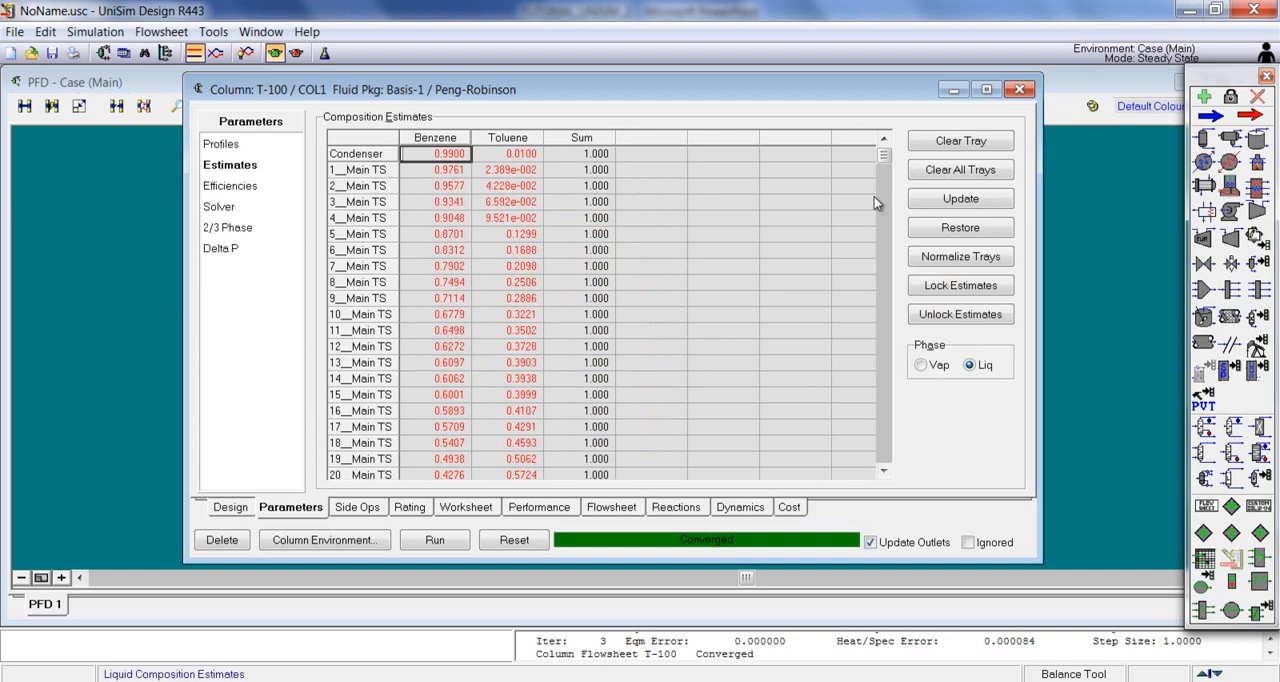
pyautogui.moveTo(884, 154); pyautogui.dragTo(870, 470)
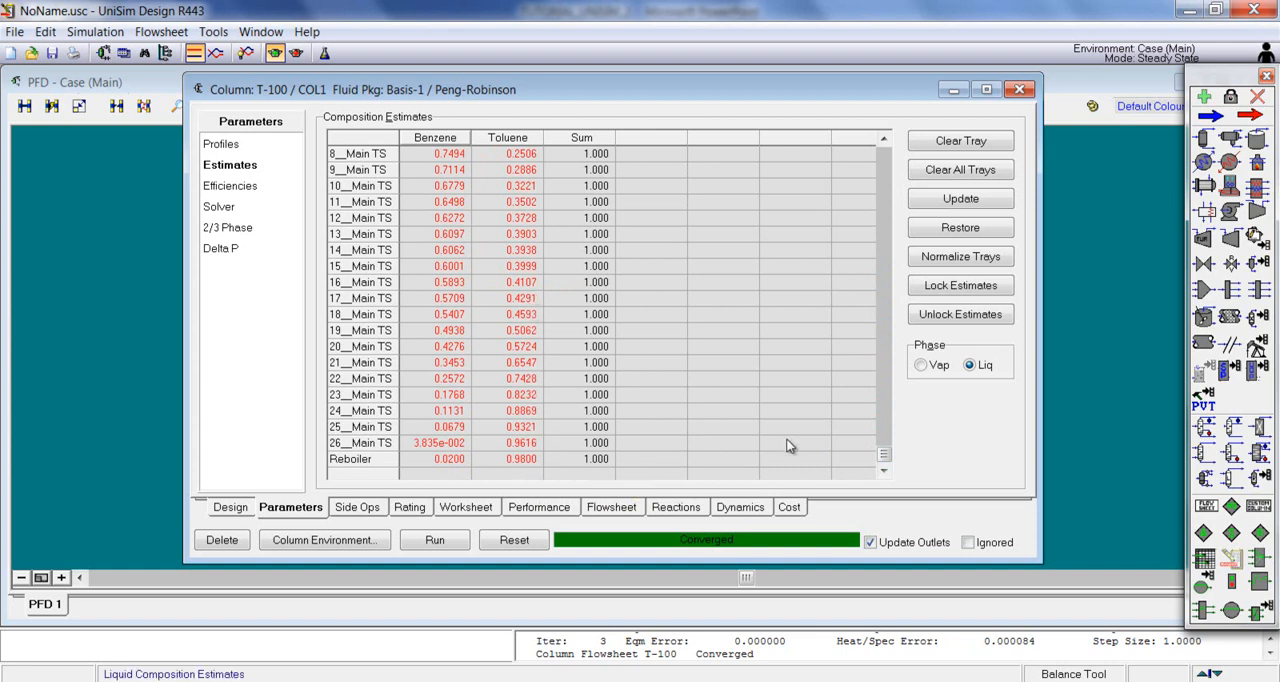
pyautogui.moveTo(884, 452); pyautogui.dragTo(789, 196)
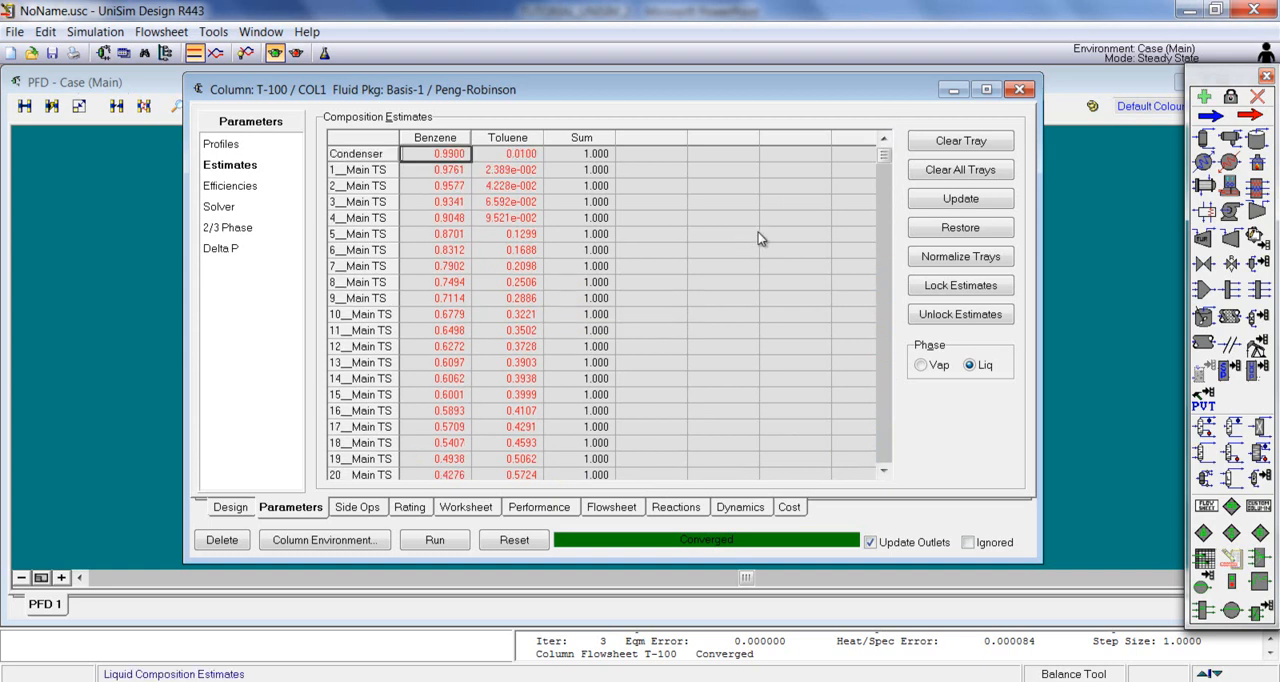
pyautogui.moveTo(735, 98); pyautogui.dragTo(747, 95)
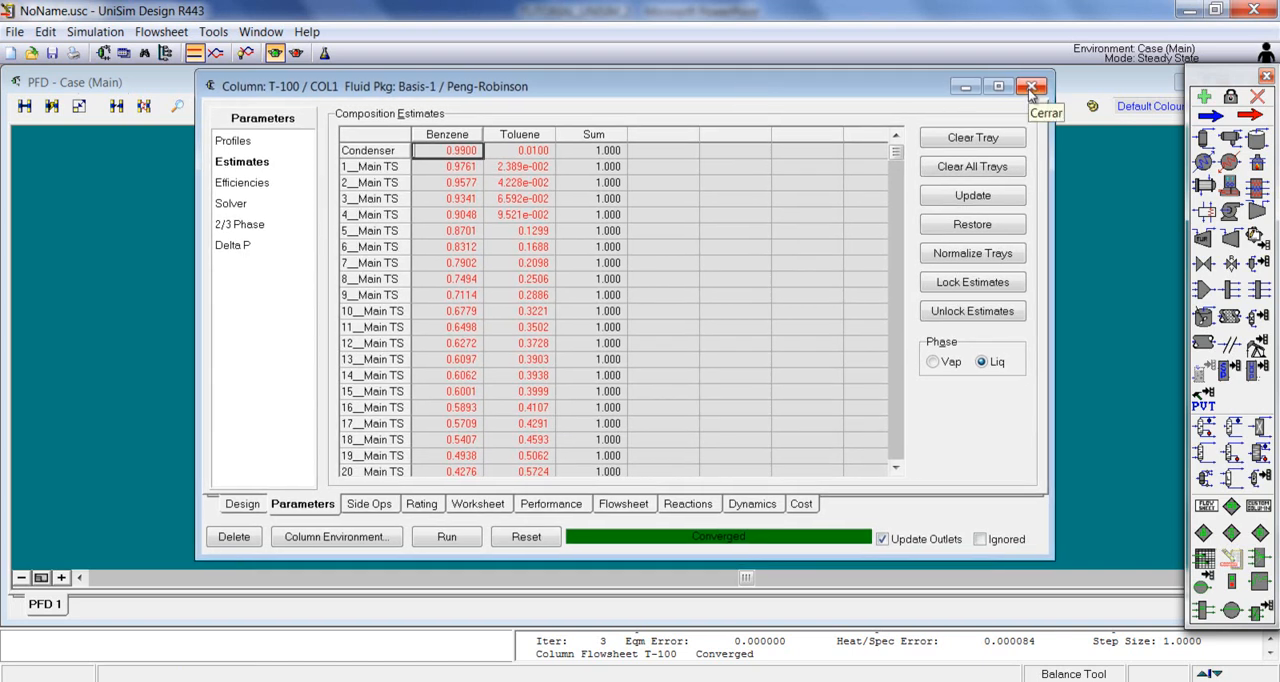
pyautogui.moveTo(832, 87); pyautogui.dragTo(820, 89)
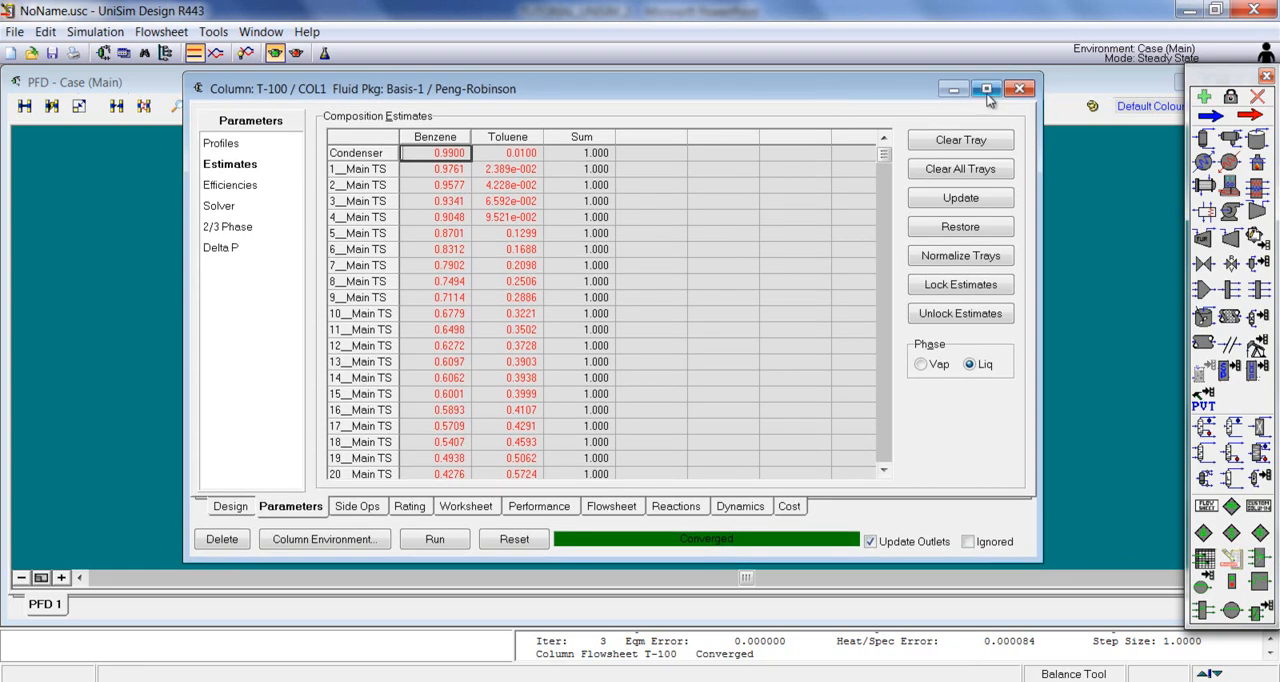
pyautogui.click(1019, 90)
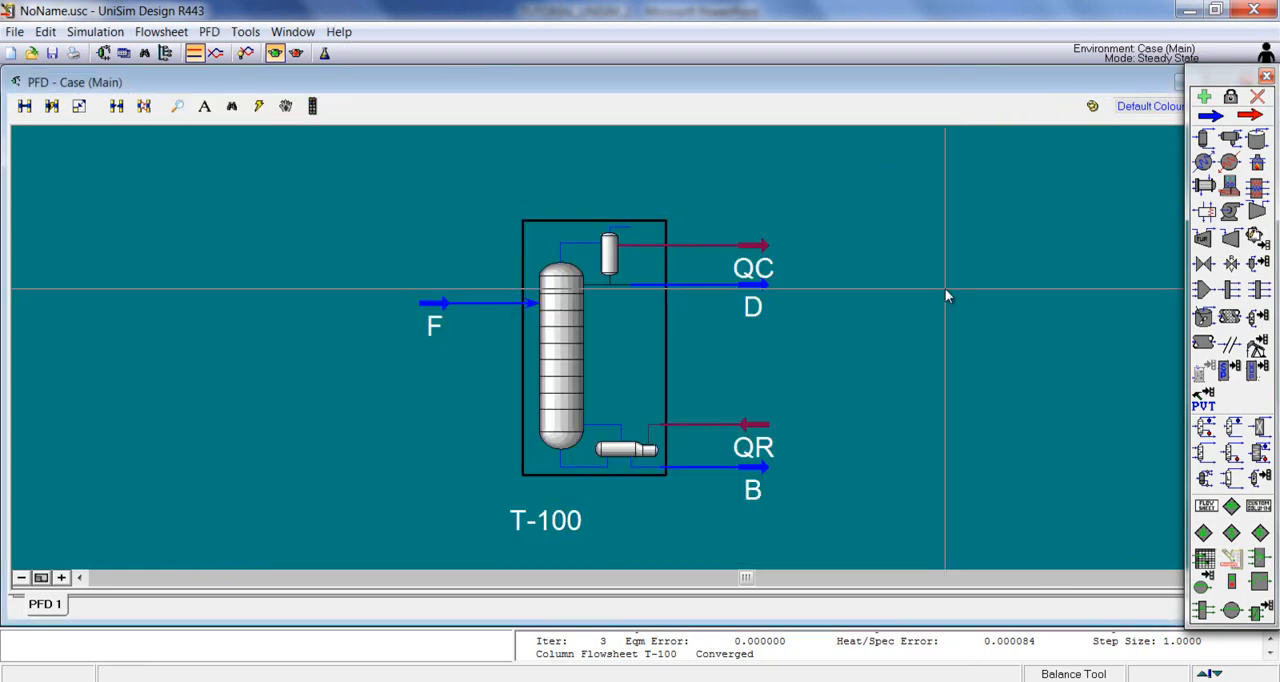
# Step: Check the heat flows of the condenser energy stream QC and the reboiler energy stream QR on the flowsheet
pyautogui.scroll(1, 945, 288)
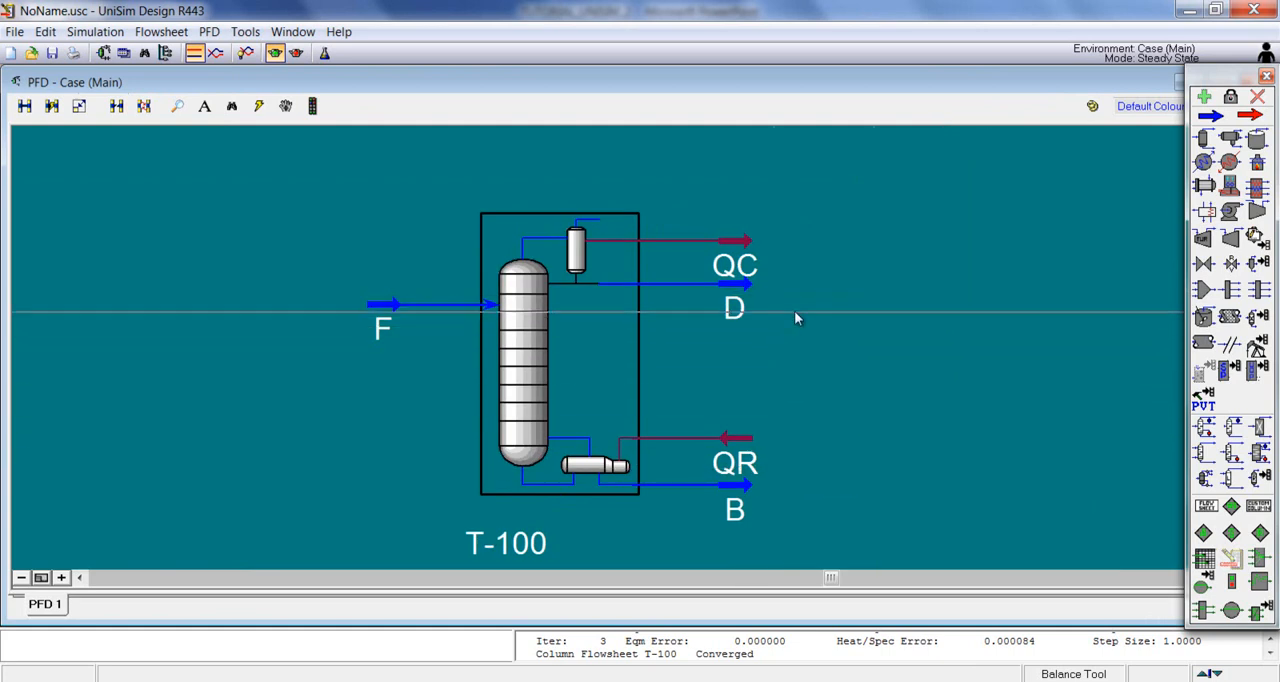
pyautogui.doubleClick(737, 242)
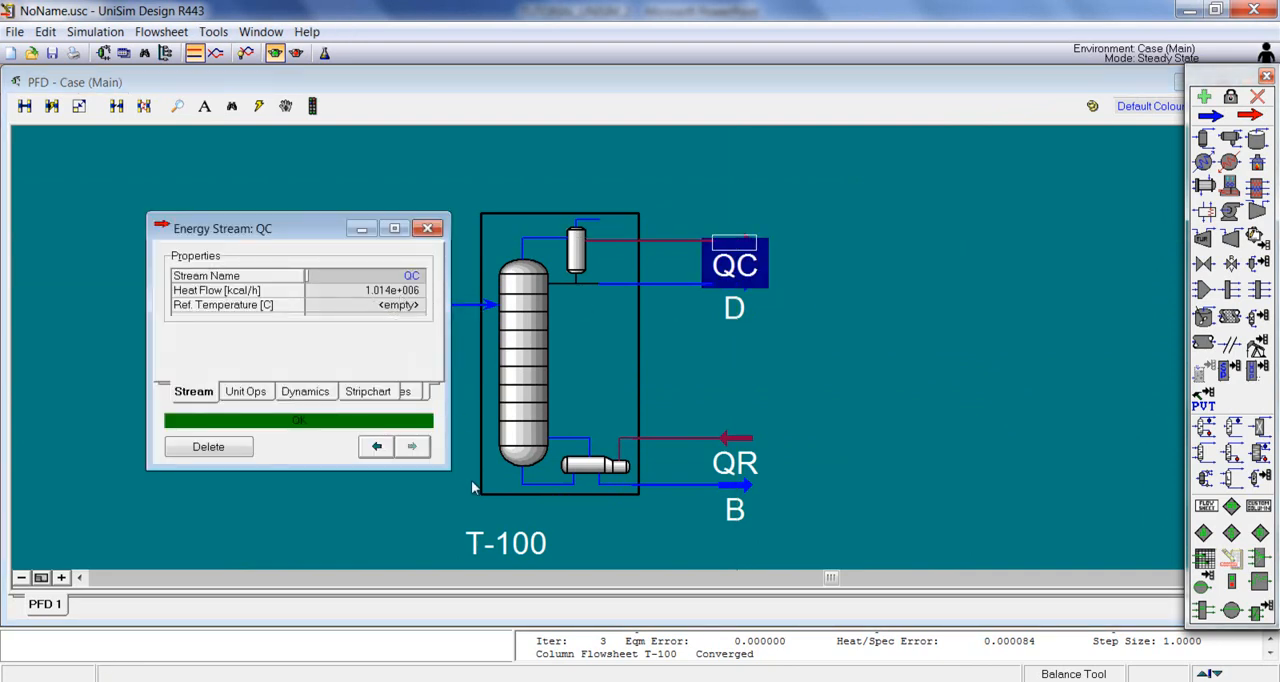
pyautogui.moveTo(442, 466); pyautogui.dragTo(503, 509)
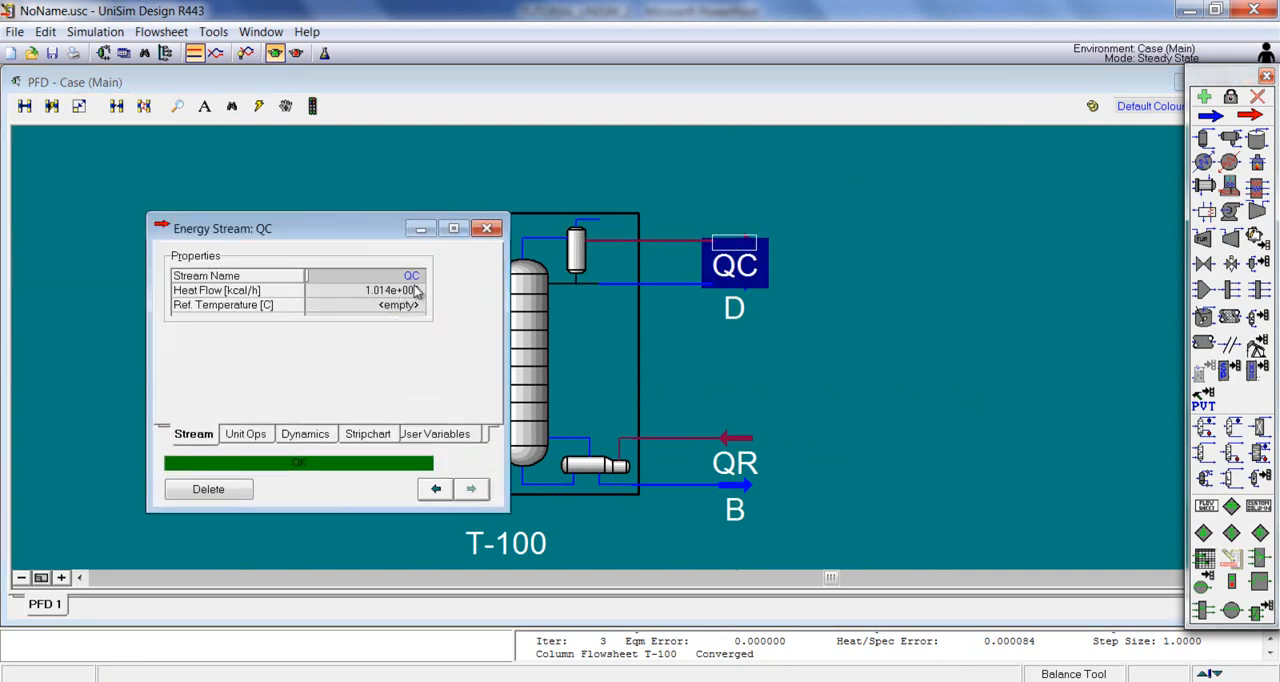
pyautogui.moveTo(410, 292)
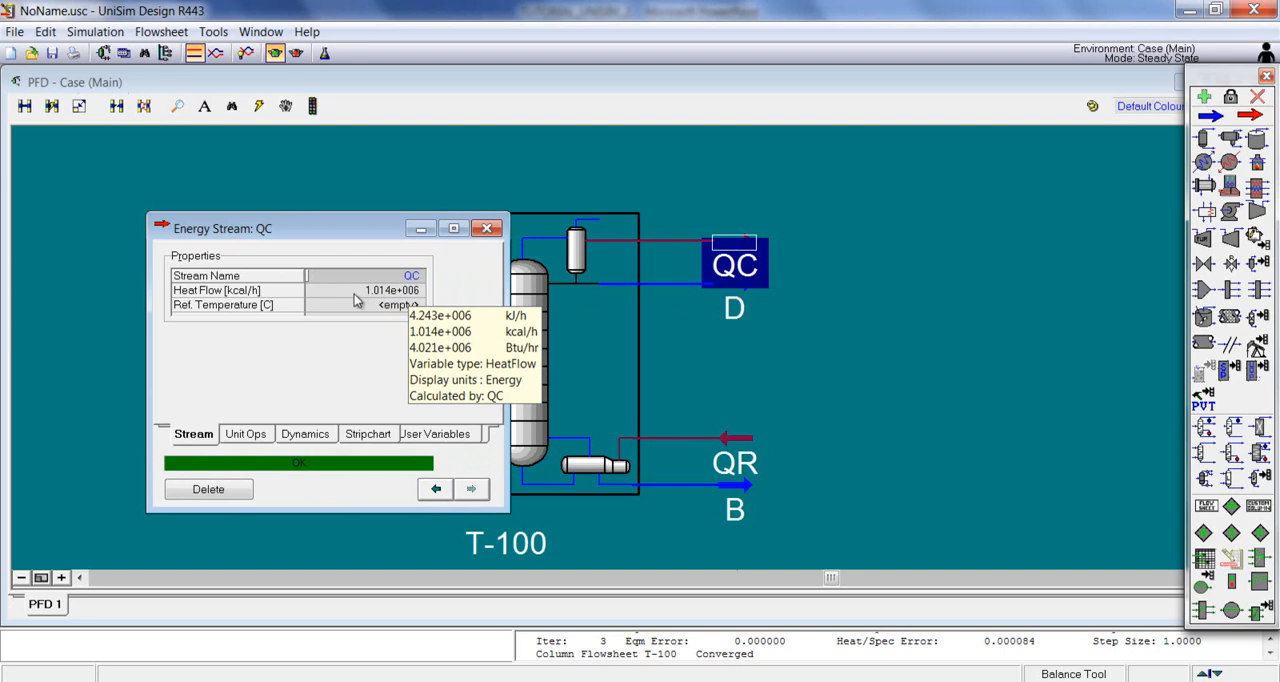
pyautogui.click(486, 228)
pyautogui.doubleClick(769, 458)
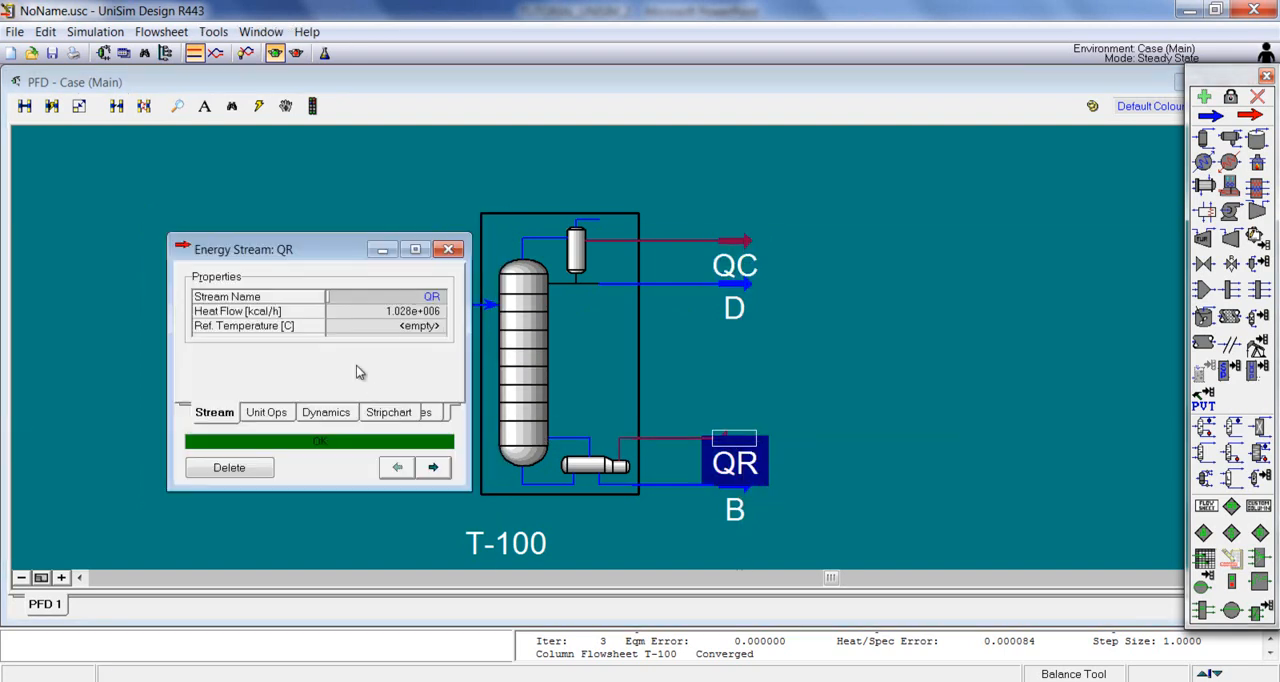
pyautogui.click(448, 249)
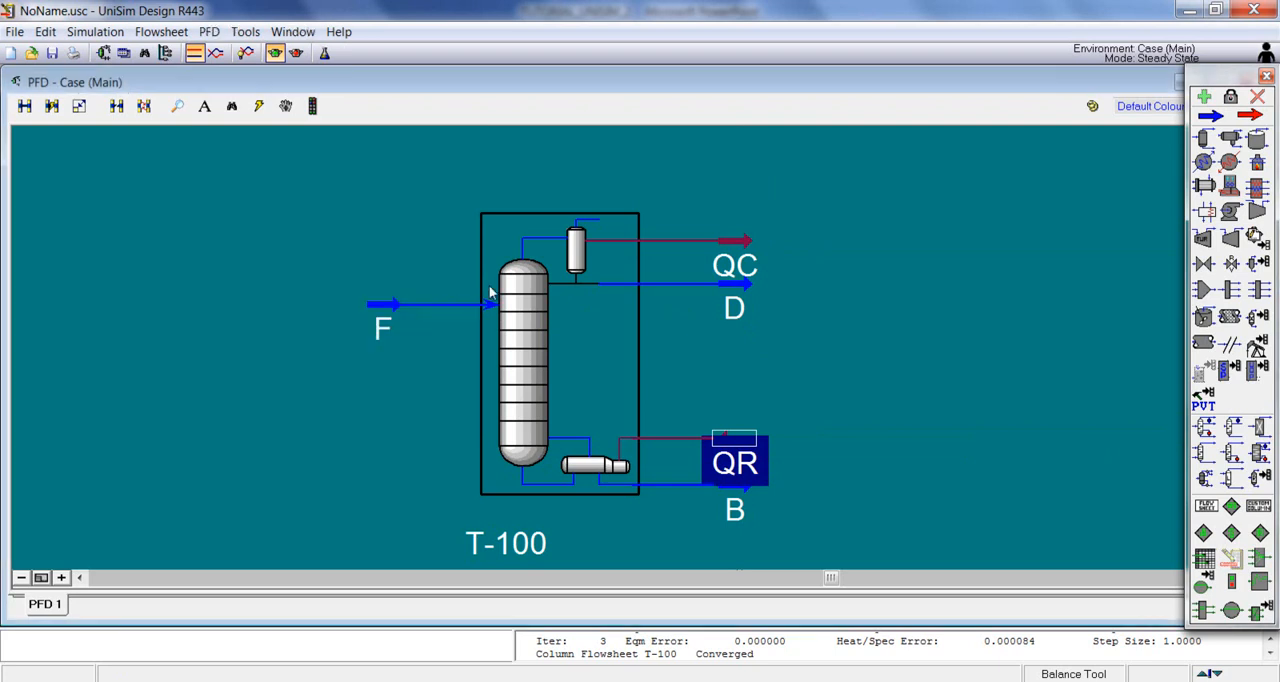
# Step: Check the conditions and compositions of the distillate stream D and the bottoms stream B
pyautogui.doubleClick(747, 290)
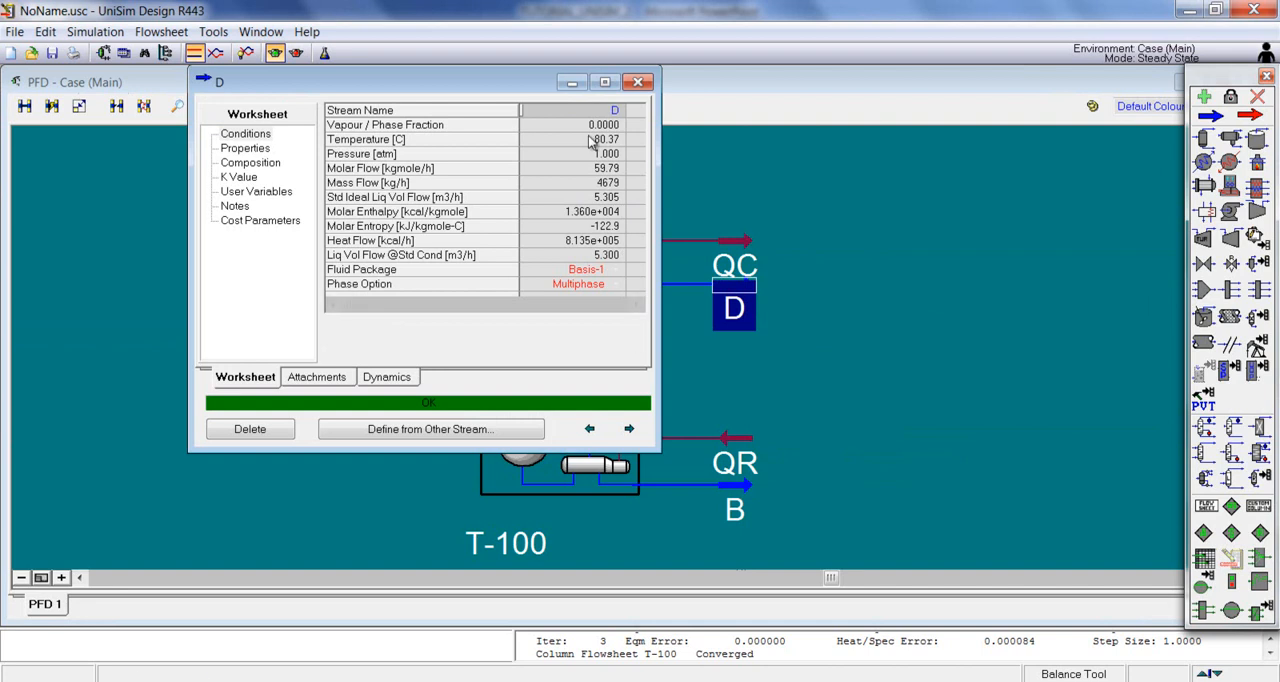
pyautogui.click(258, 163)
pyautogui.click(638, 82)
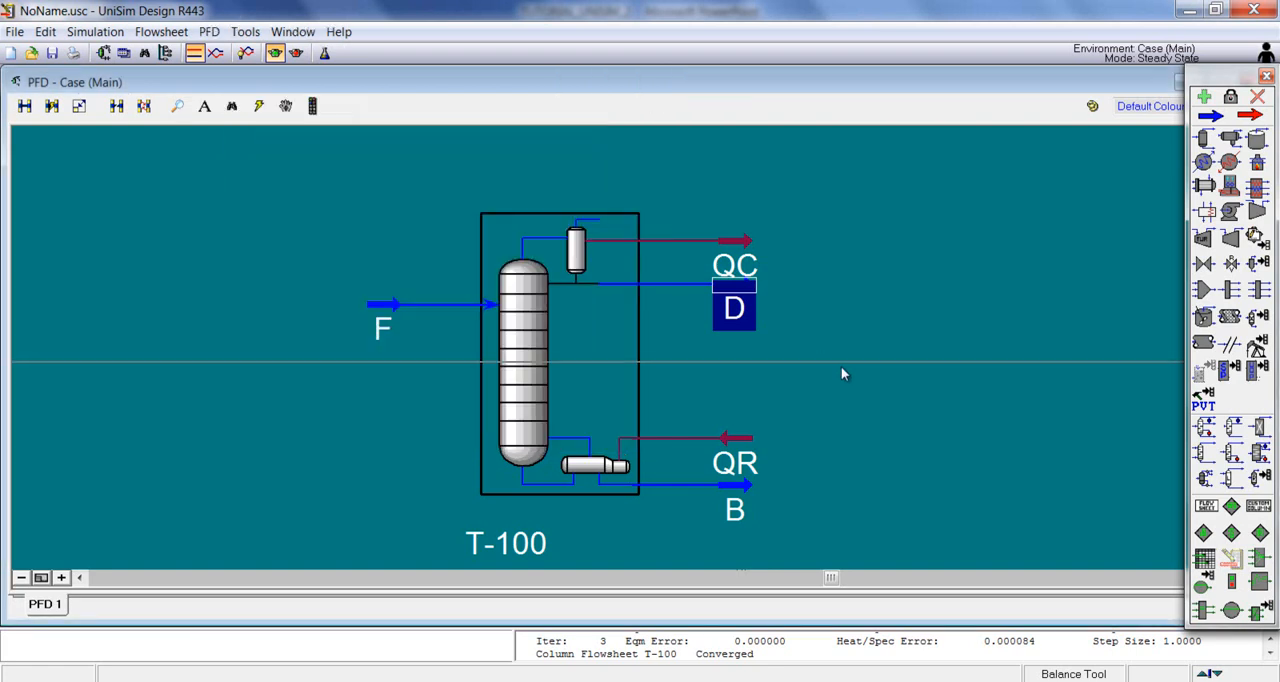
pyautogui.doubleClick(737, 492)
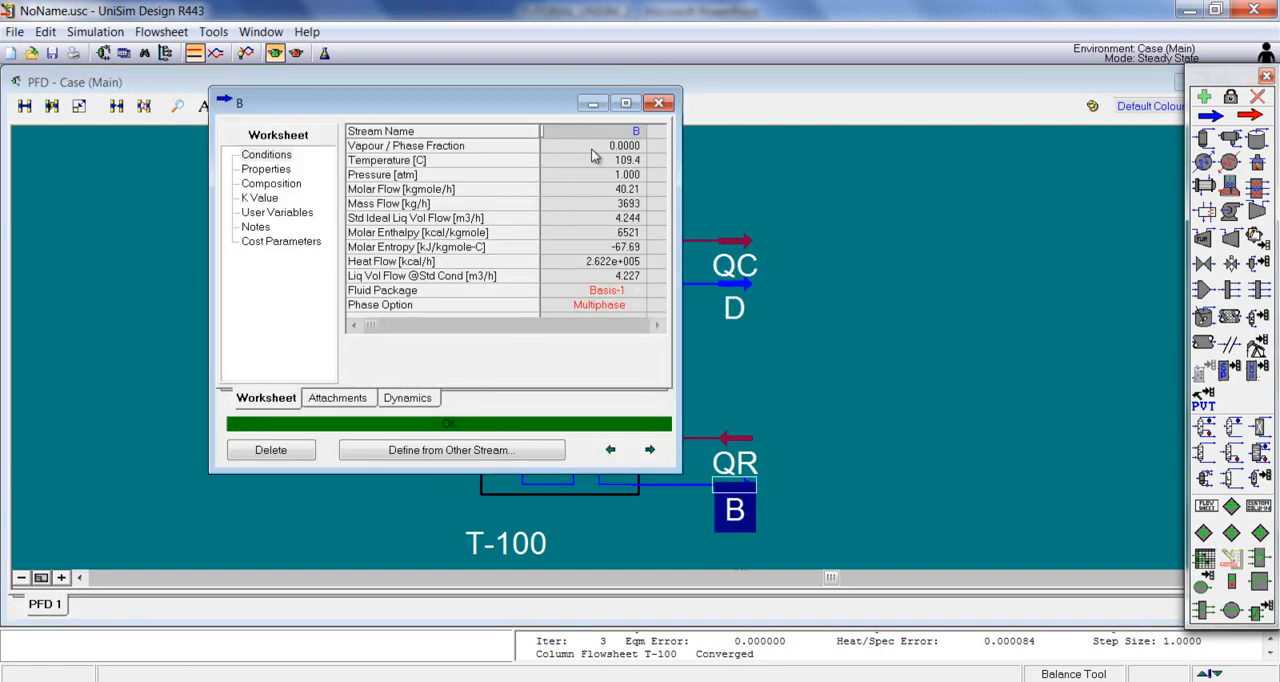
pyautogui.click(271, 183)
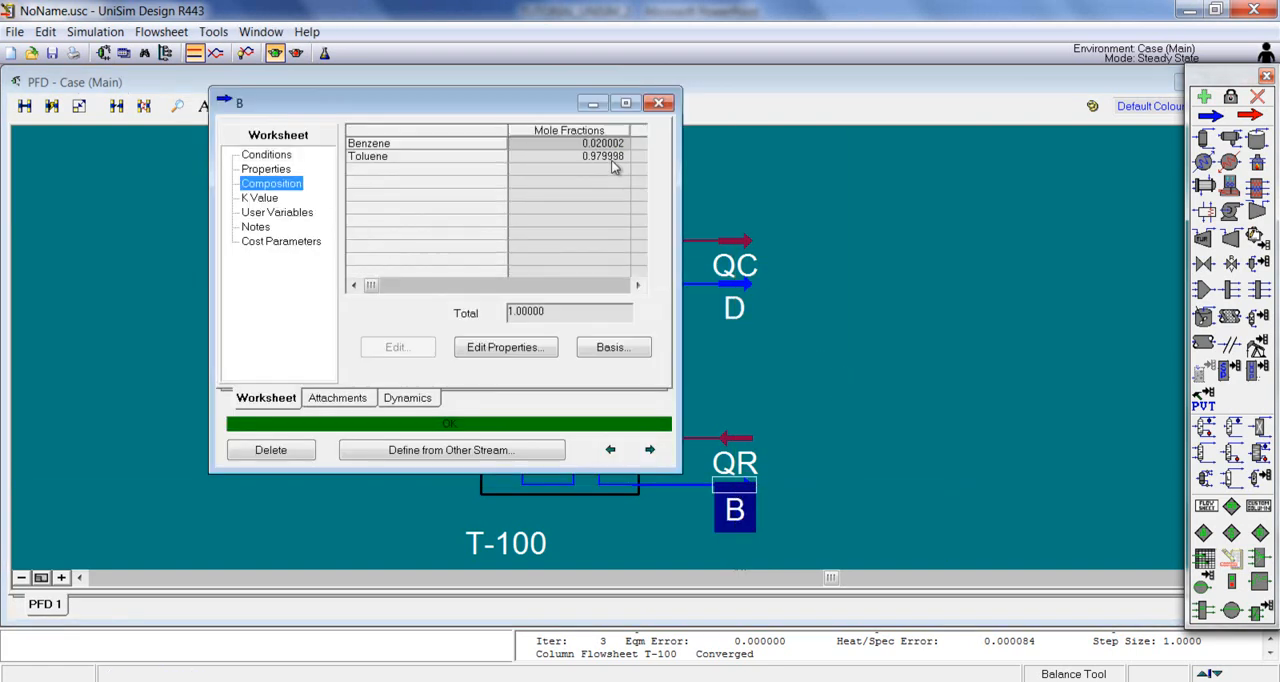
pyautogui.click(658, 103)
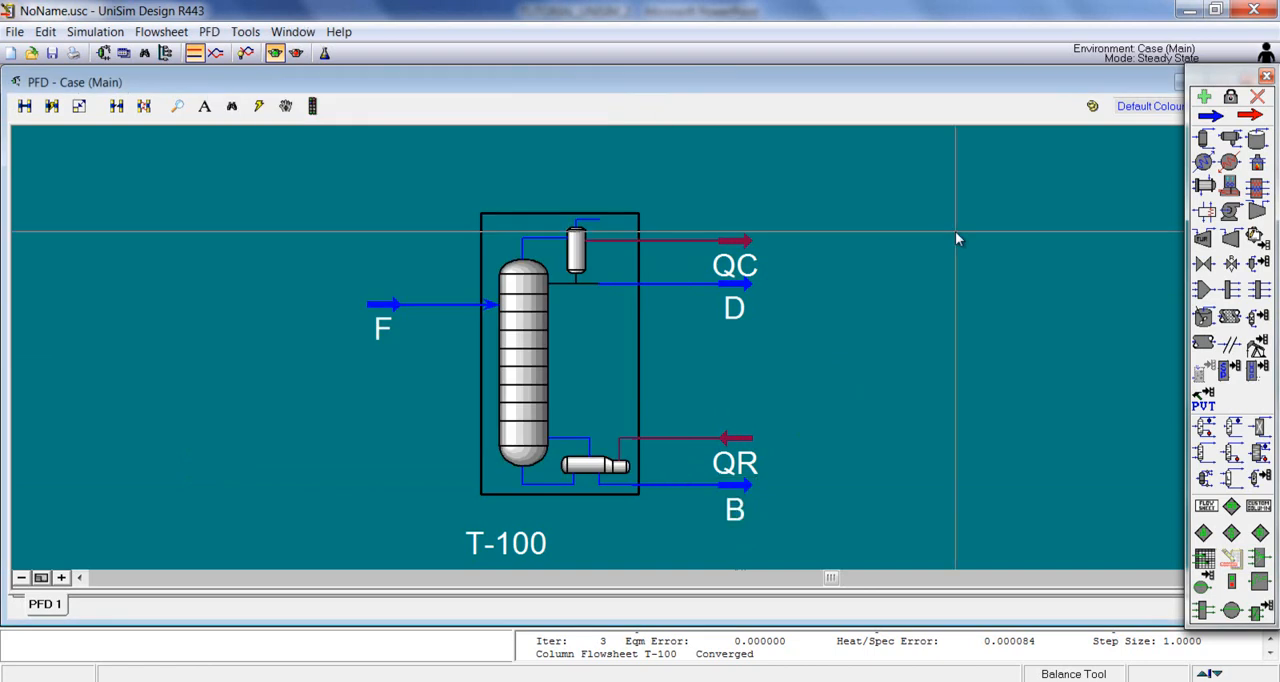